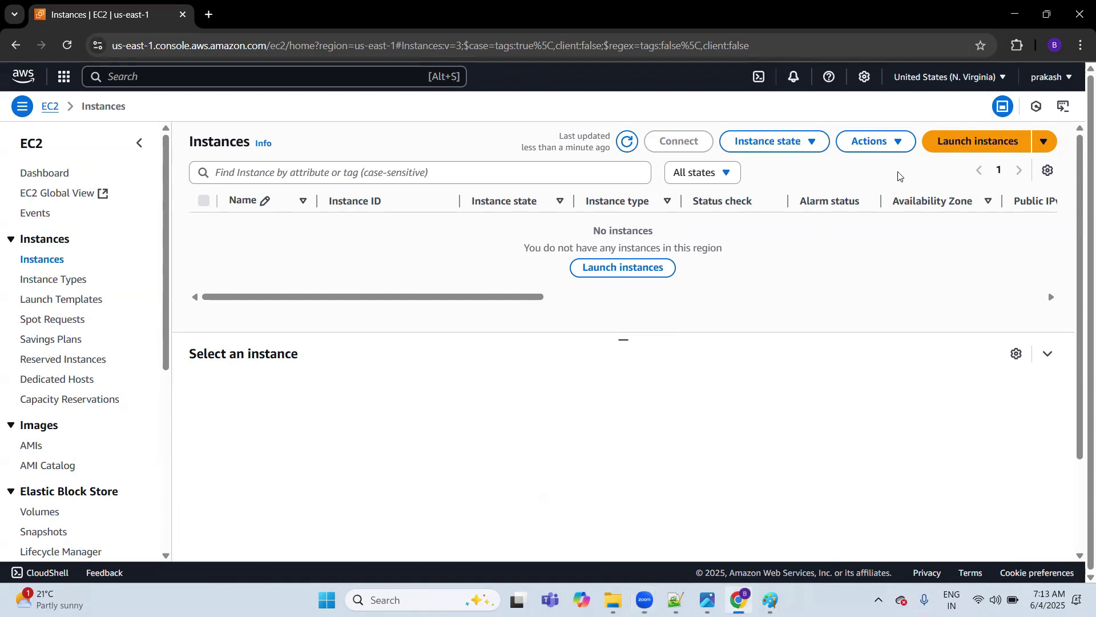
Start launching a new EC2 instance named ubuntu with the Ubuntu machine image.
left_click(624, 277)
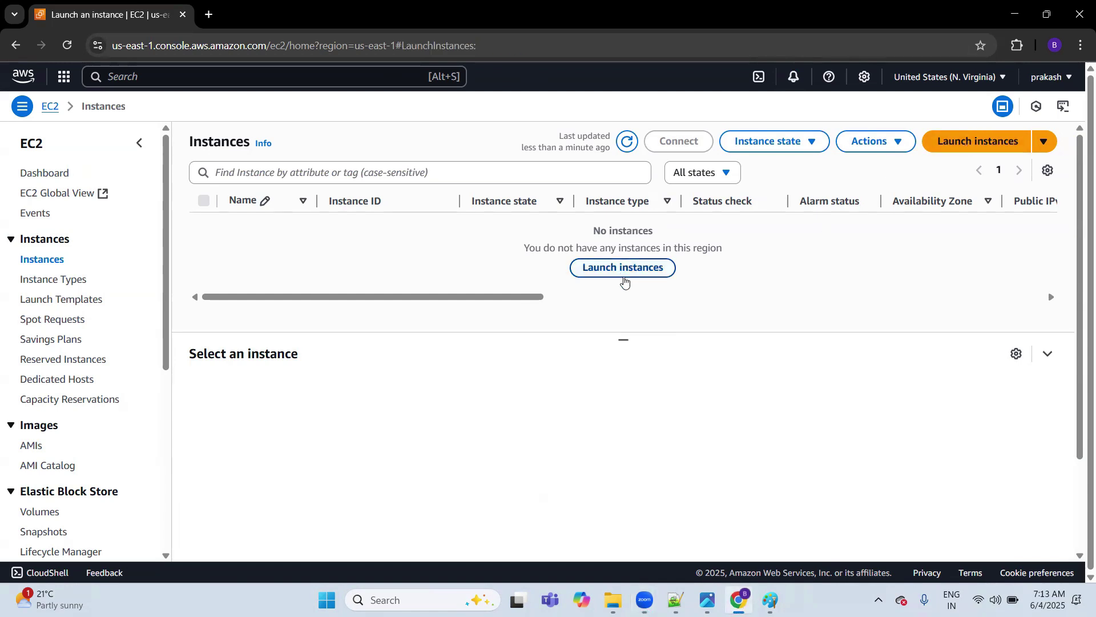
left_click(114, 309)
type("ubuntu")
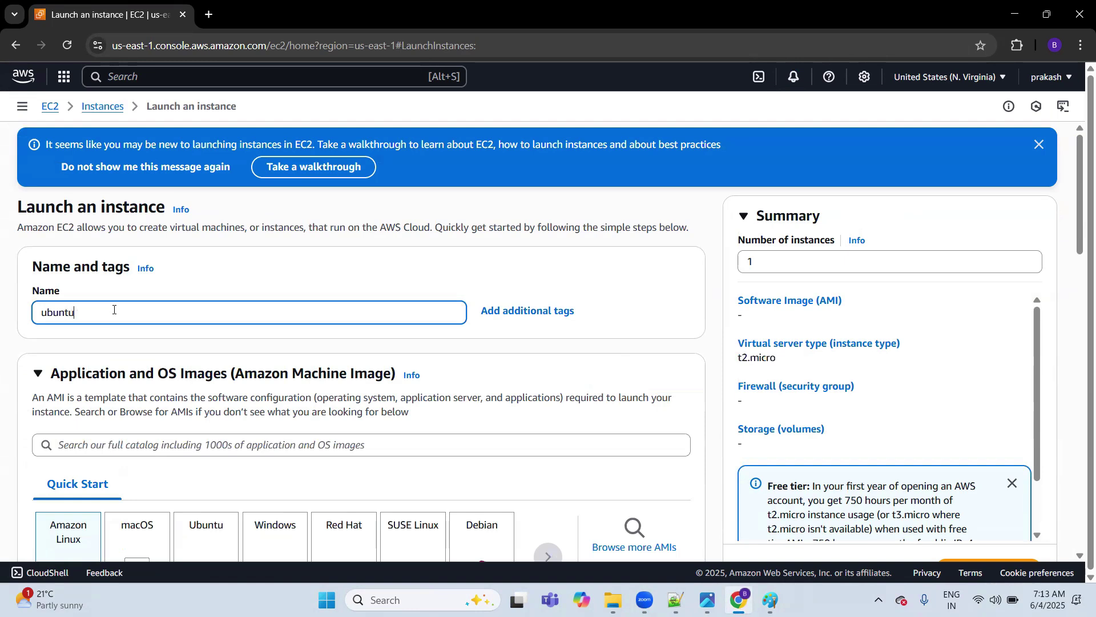
scroll(284, 289, "down", 3)
left_click(202, 349)
Choose the existing key pair ubuntu-nvirginia for logging in to the instance.
scroll(337, 257, "down", 7)
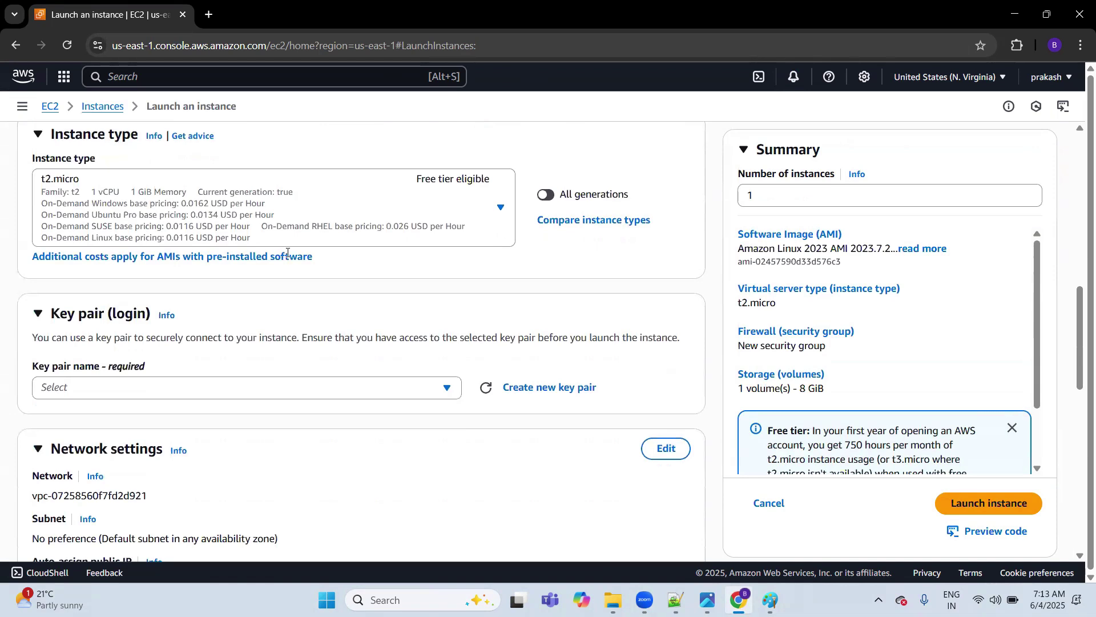
scroll(281, 238, "down", 1)
scroll(252, 288, "down", 2)
left_click(252, 288)
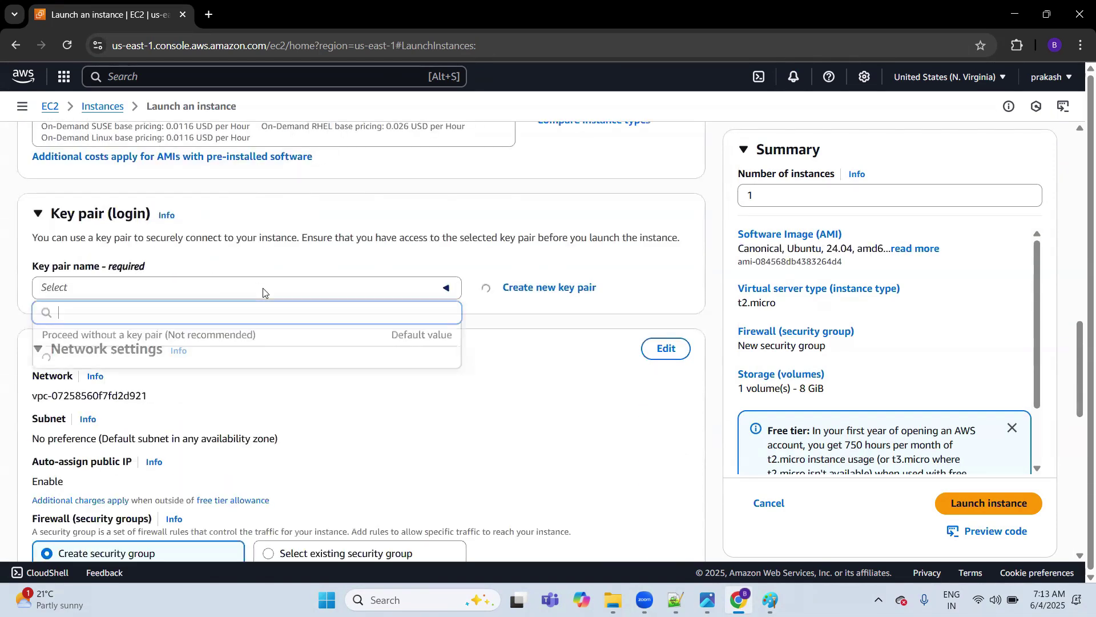
left_click(154, 365)
Assign the existing security group linux-sec-group in the network settings and launch the instance.
scroll(328, 317, "down", 1)
scroll(329, 317, "down", 1)
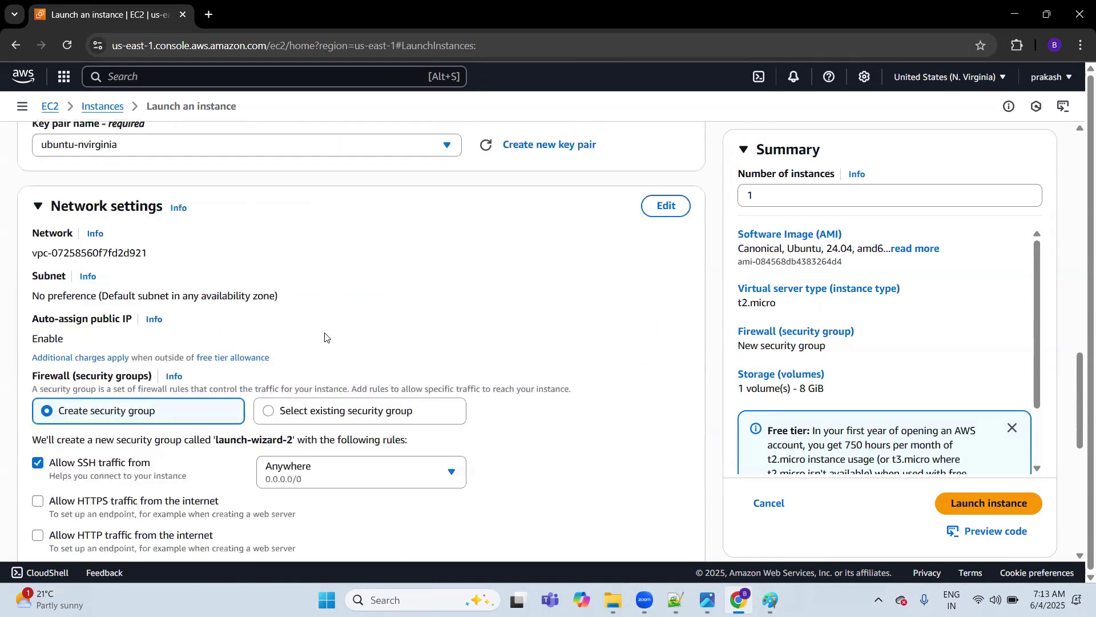
left_click(325, 422)
scroll(416, 294, "down", 2)
left_click(103, 319)
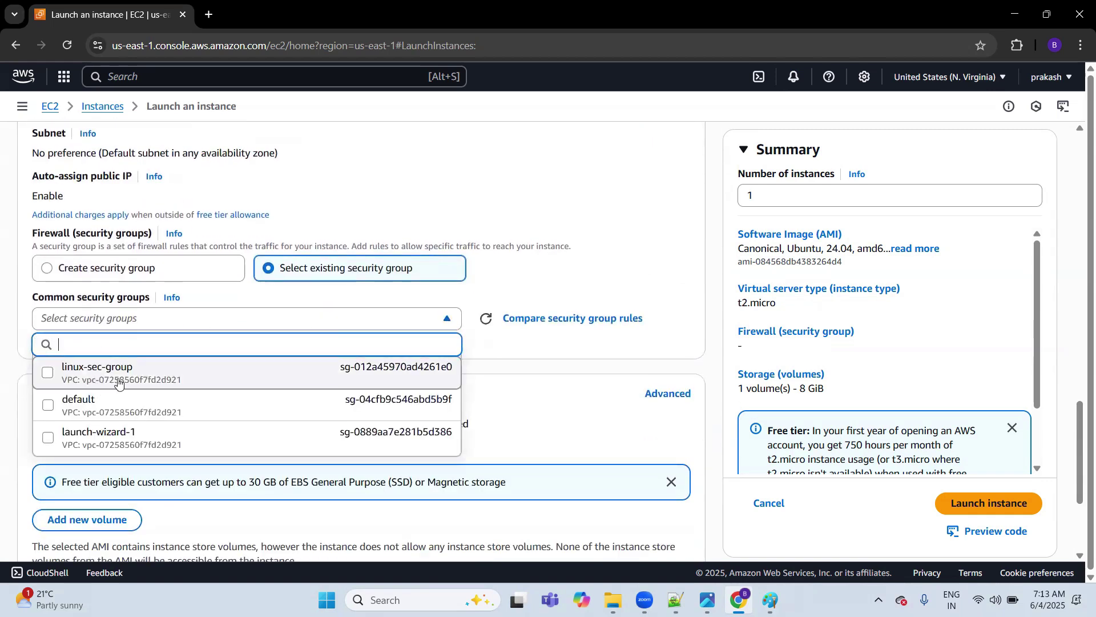
left_click(118, 381)
scroll(498, 285, "down", 3)
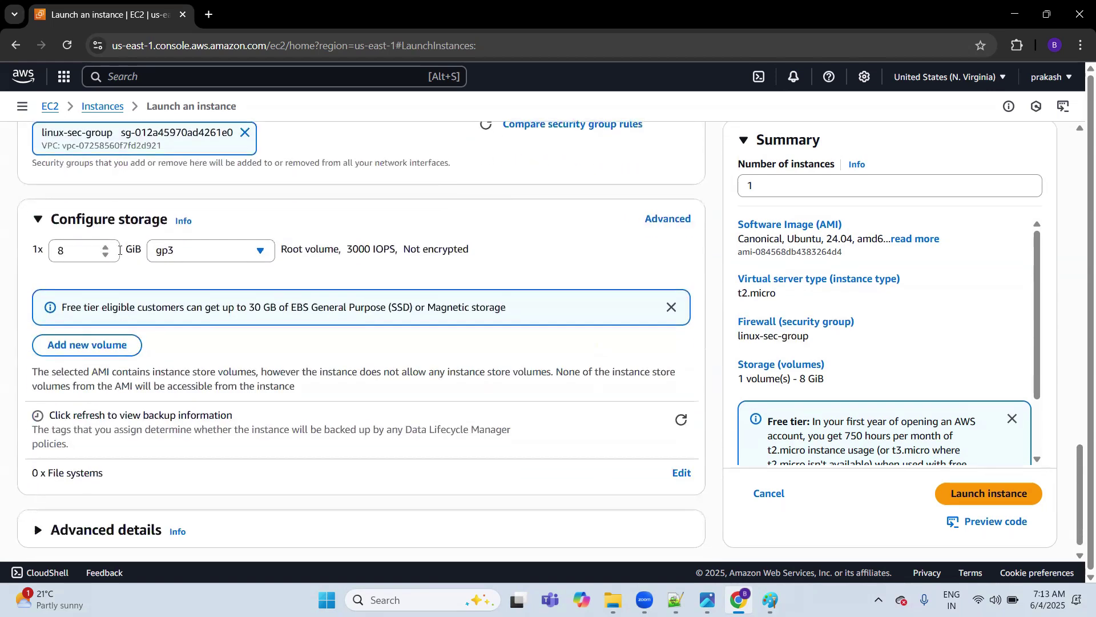
scroll(131, 273, "down", 1)
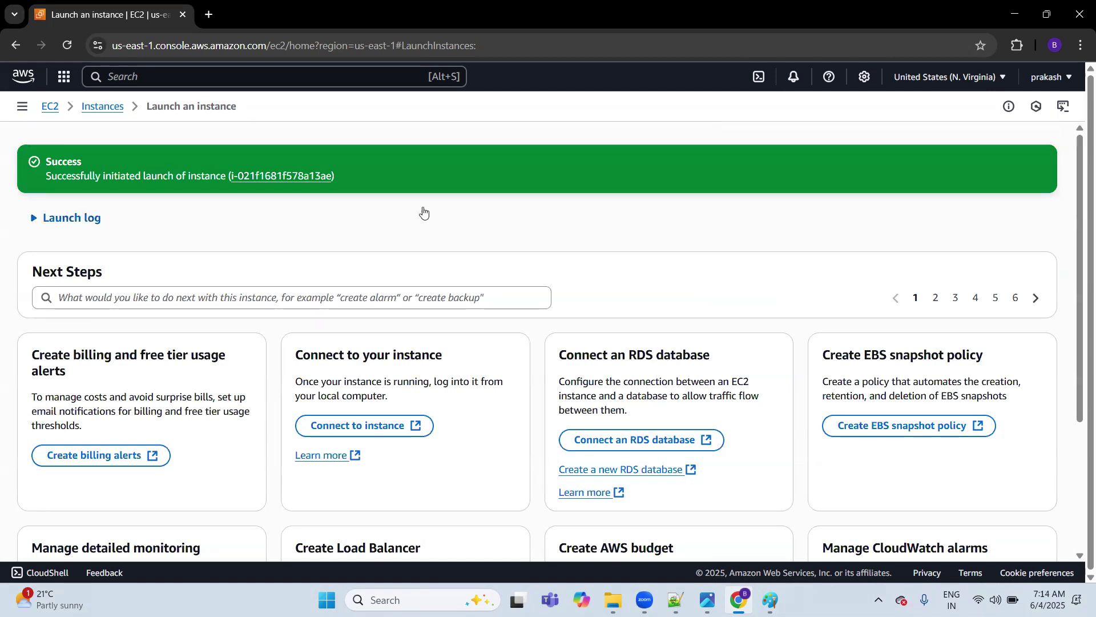
Open the newly launched ubuntu instance and connect to it through EC2 Instance Connect using its public IP.
left_click(317, 184)
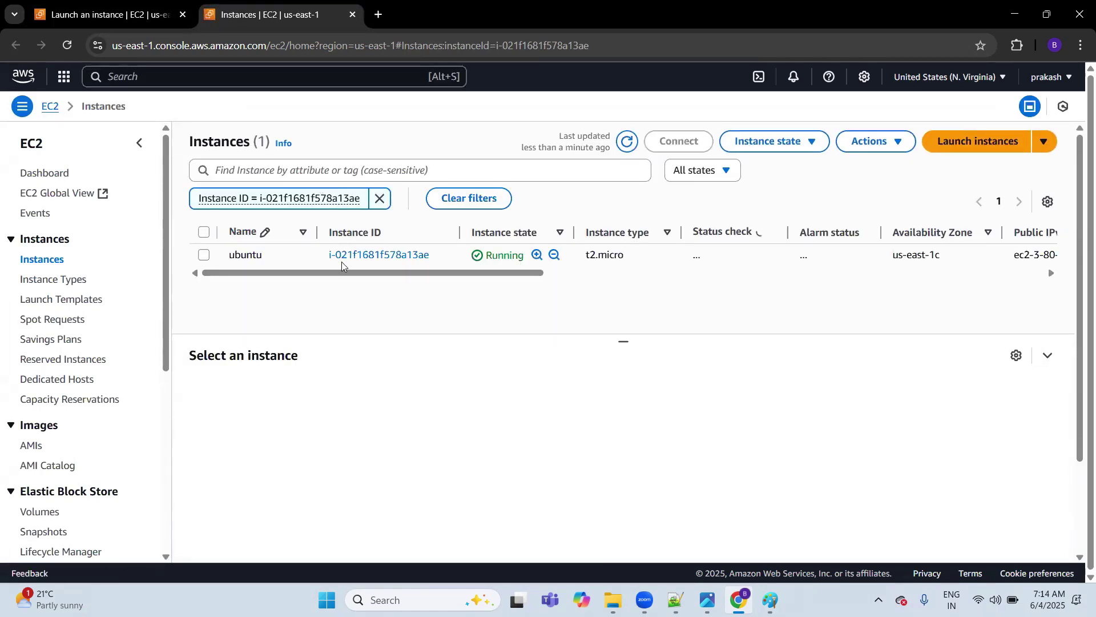
left_click(378, 255)
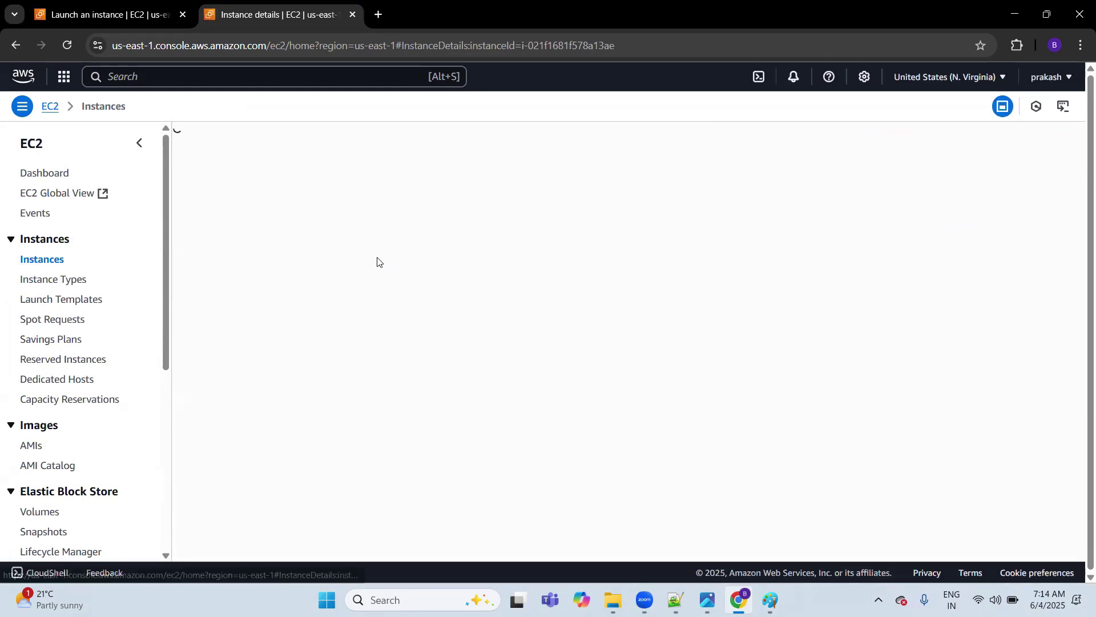
left_click(806, 163)
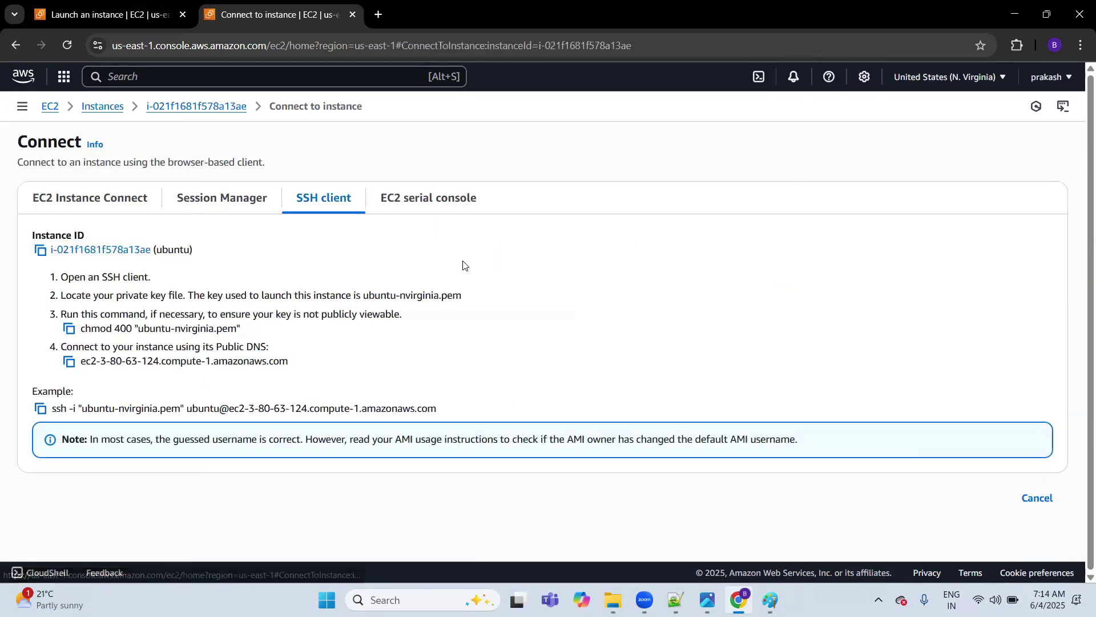
left_click(68, 206)
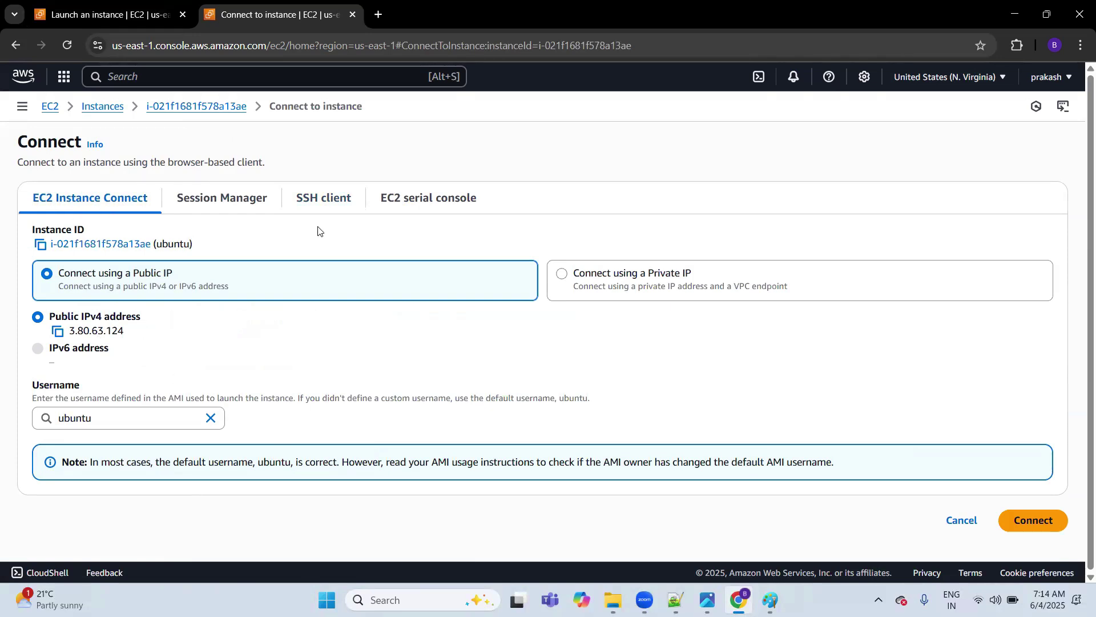
left_click(1022, 520)
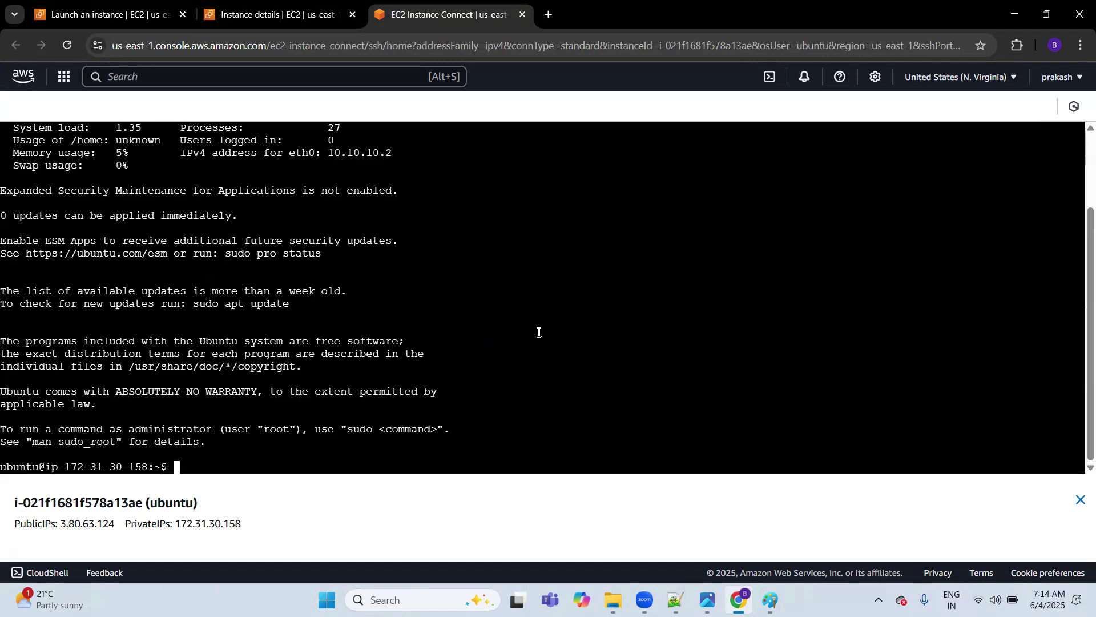
Clear the terminal, switch to the root user with sudo su, and run apt-get update.
type("clear")
key("Return")
type("sudo su")
key("Return")
type("apt-get update")
key("Return")
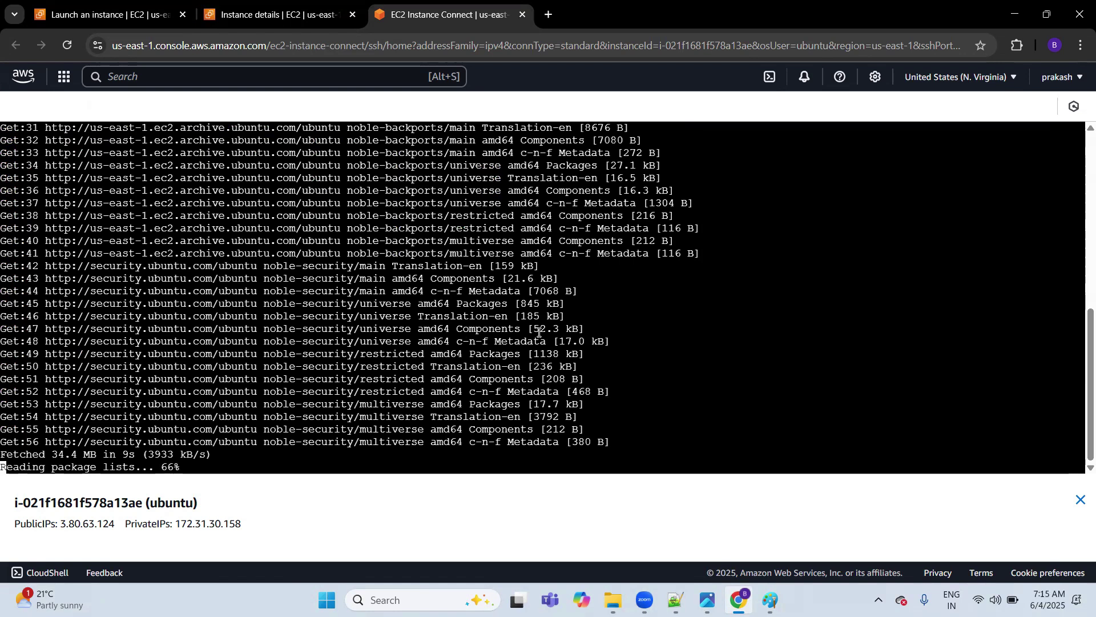
Clear the terminal and install nginx with apt-get install nginx -y.
type("clear")
key("Return")
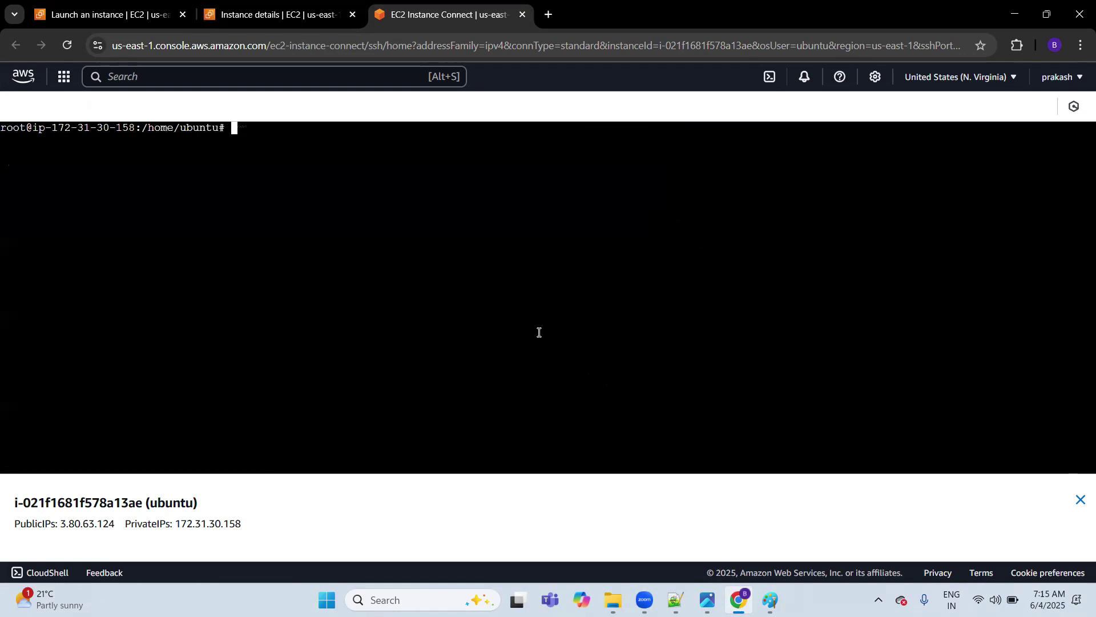
type("apt-get install nginx -y")
key("Return")
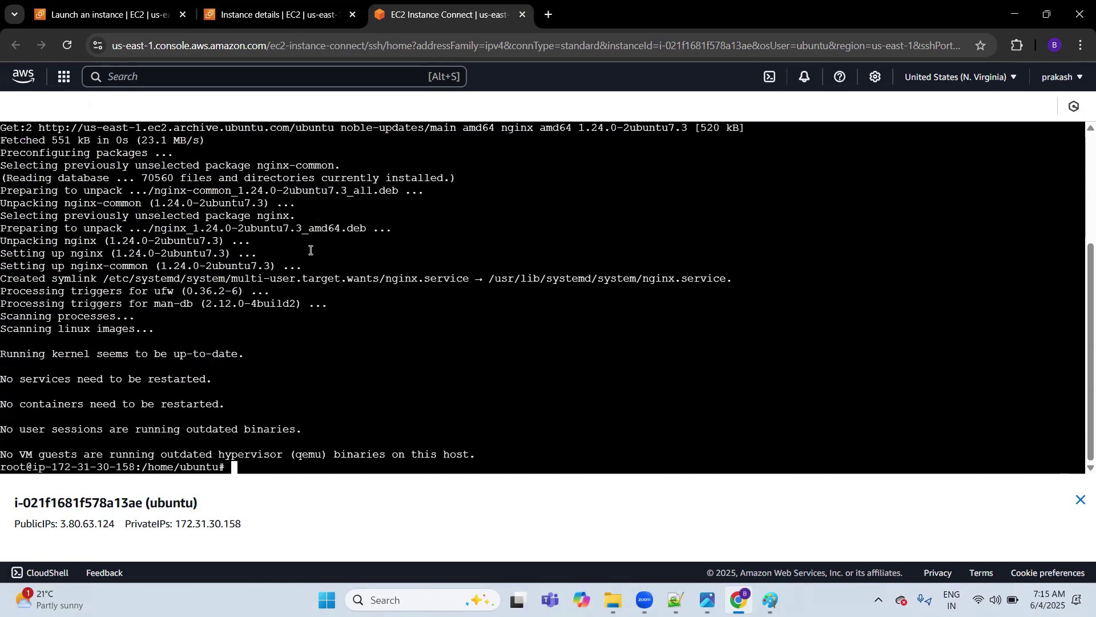
Close the terminal session and open the instance's public DNS address in a new browser tab to check nginx.
key("ctrl+w")
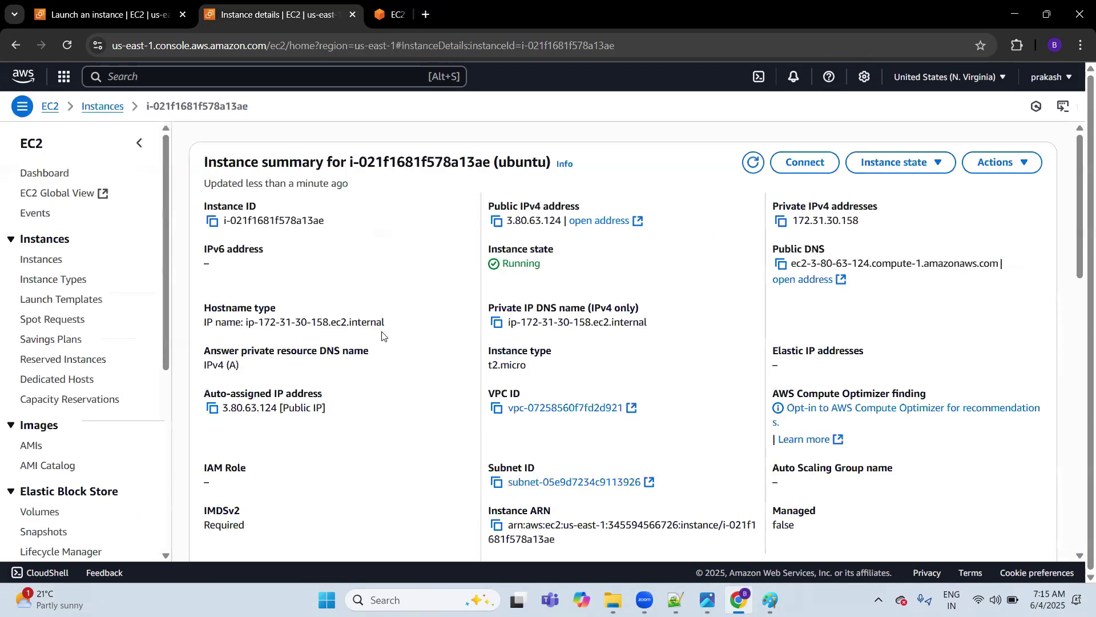
left_click(497, 223)
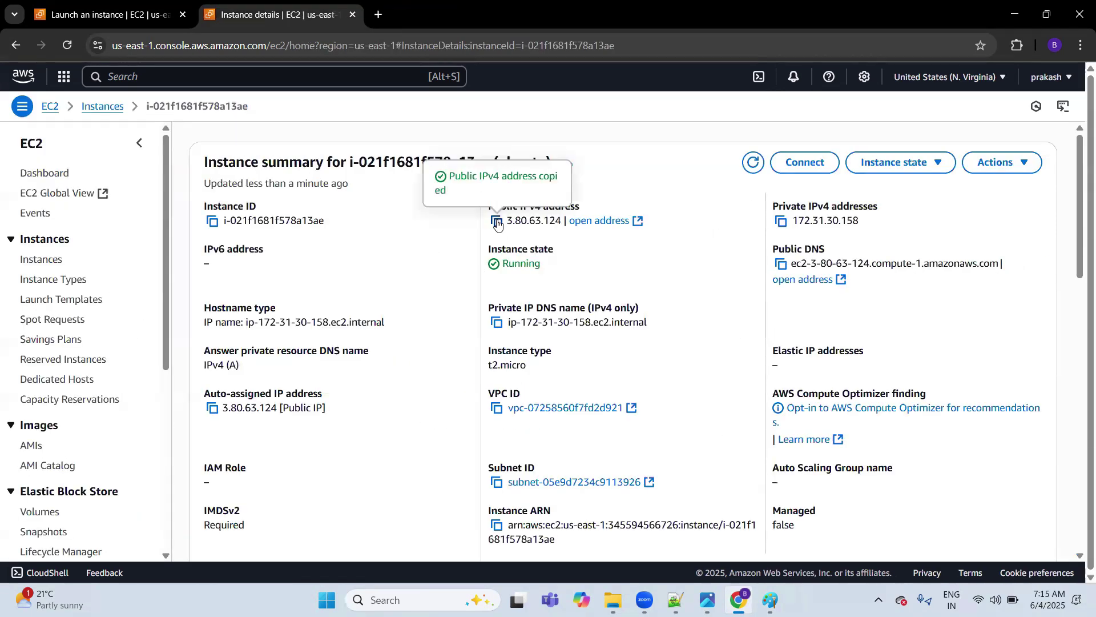
left_click(780, 264)
key("ctrl+t")
key("ctrl+v")
key("Return")
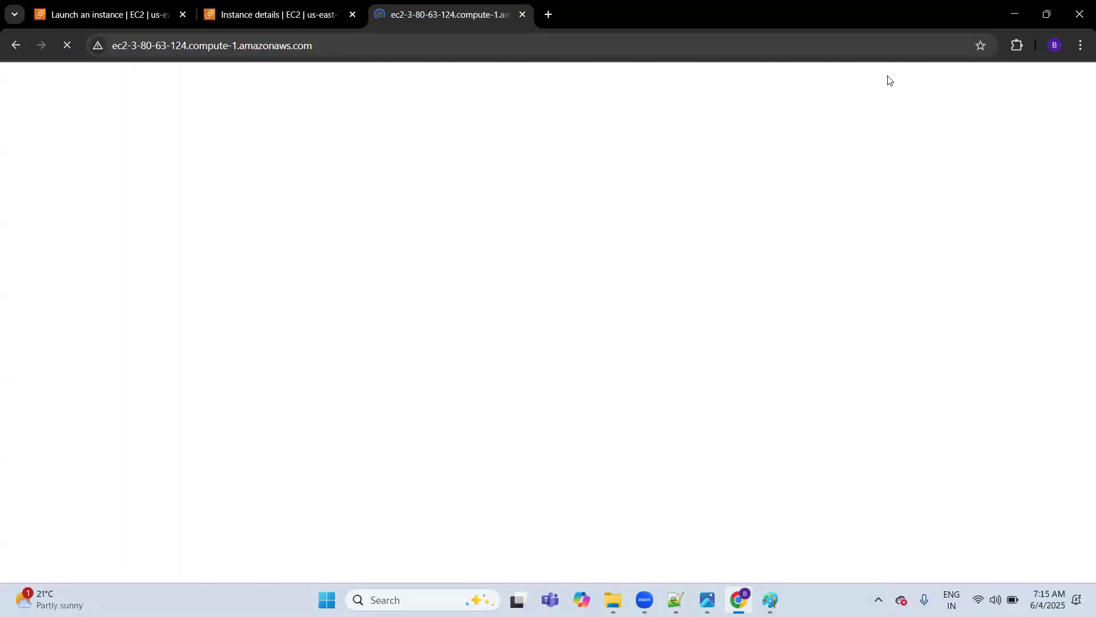
Start creating an image from the ubuntu instance and name it ubuntu-nginx-image.
left_click(266, 16)
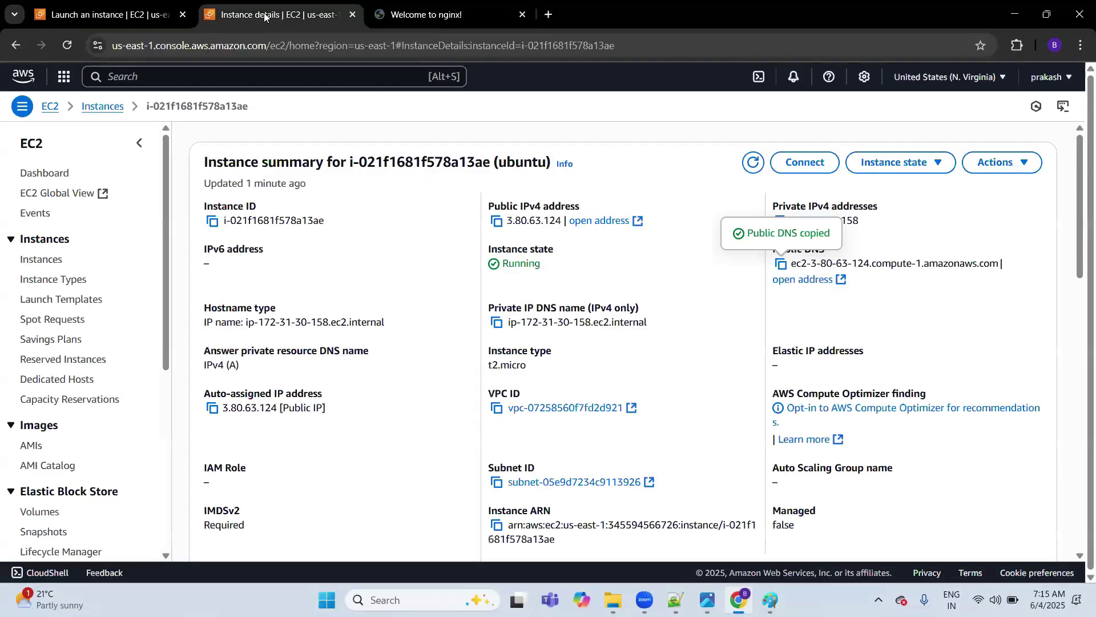
left_click(932, 164)
left_click(979, 166)
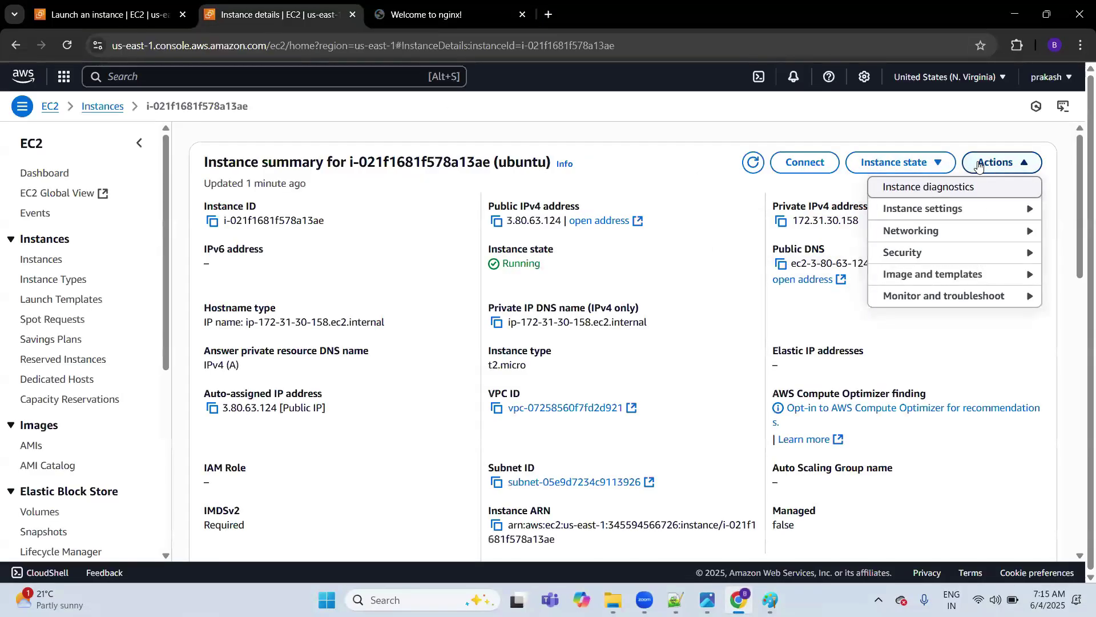
mouse_move(937, 274)
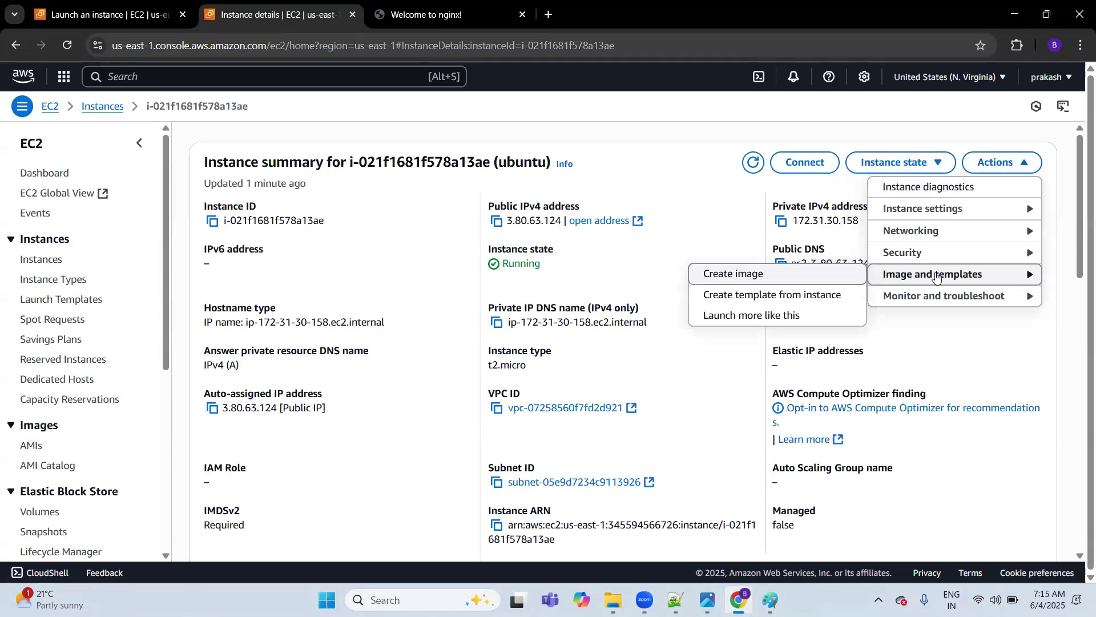
left_click(837, 275)
left_click(263, 253)
type("ubuntu-nginx-imag")
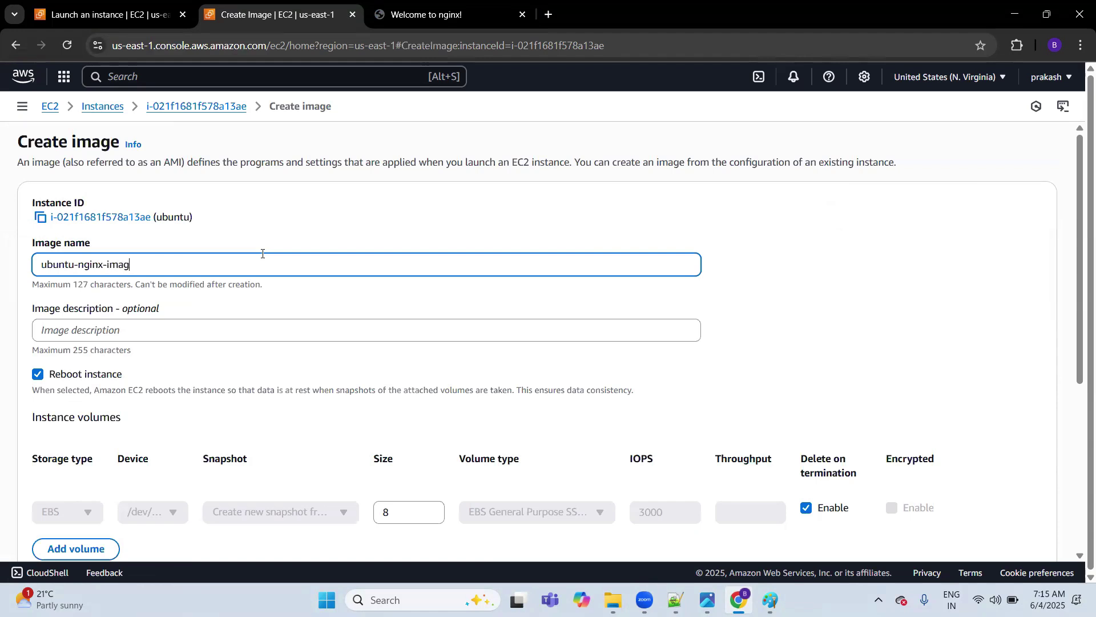
Copy the image name ubuntu-nginx-image into the description and create the image.
key("ctrl+a")
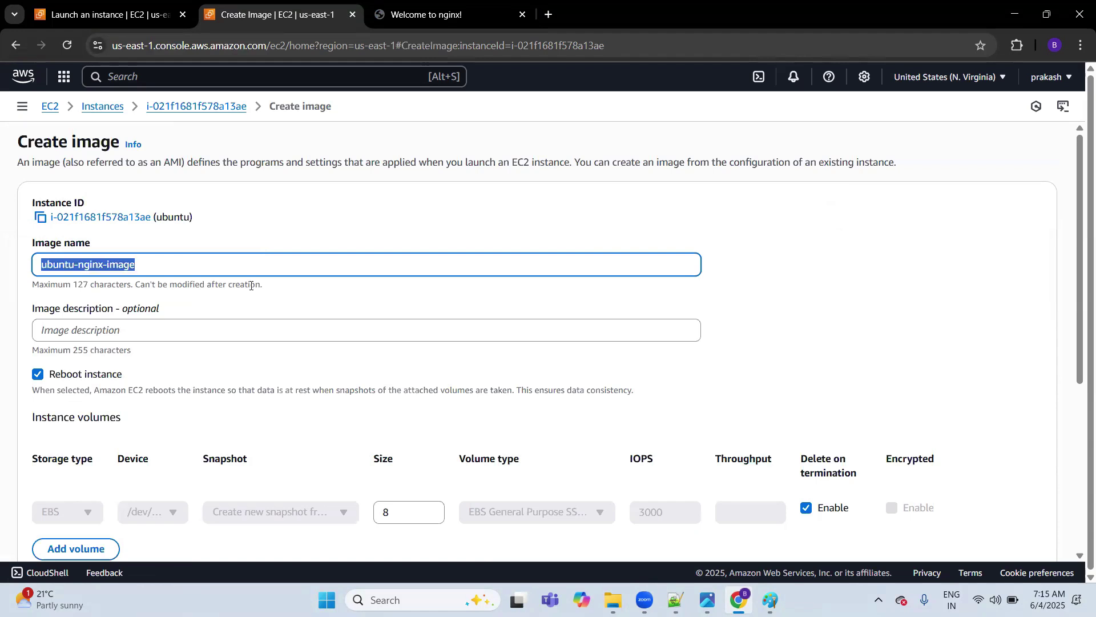
left_click(140, 332)
key("ctrl+v")
scroll(118, 367, "down", 1)
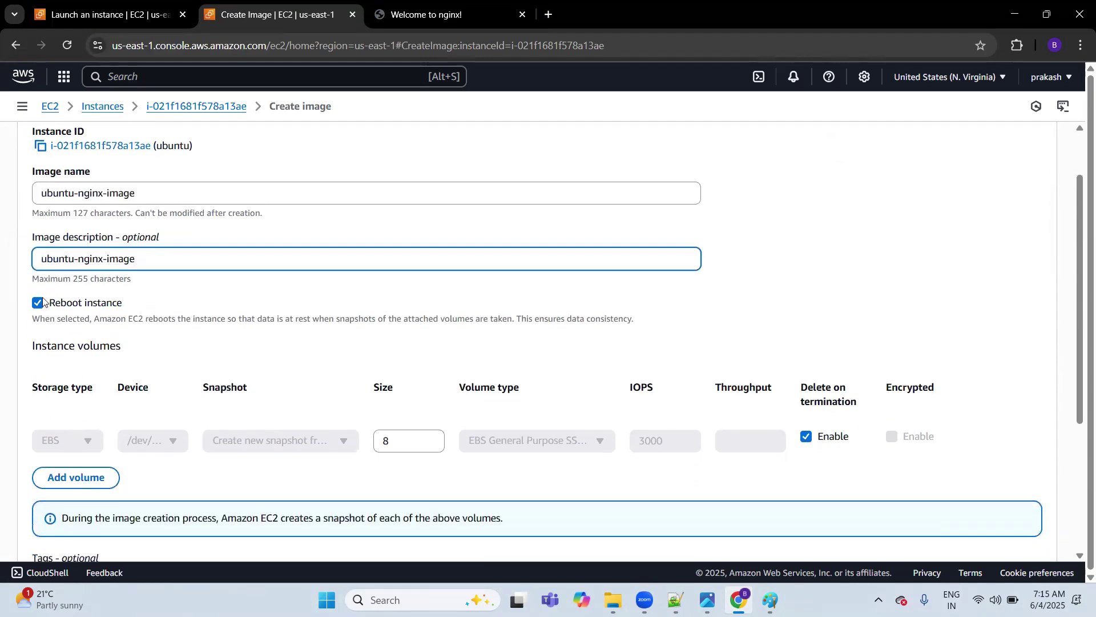
scroll(209, 334, "down", 3)
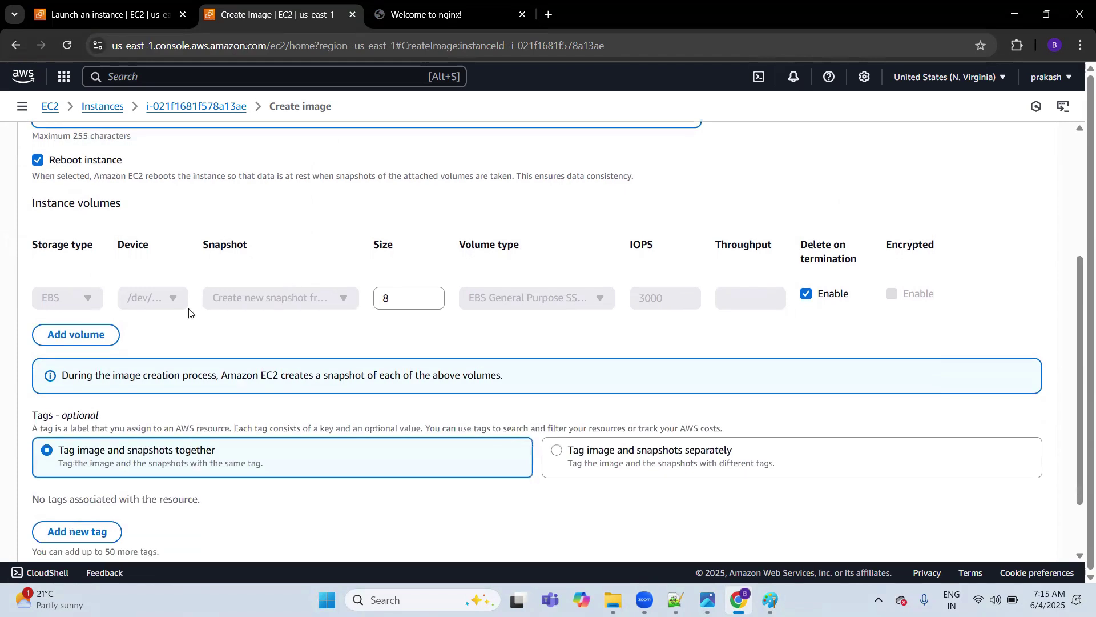
left_click(1011, 522)
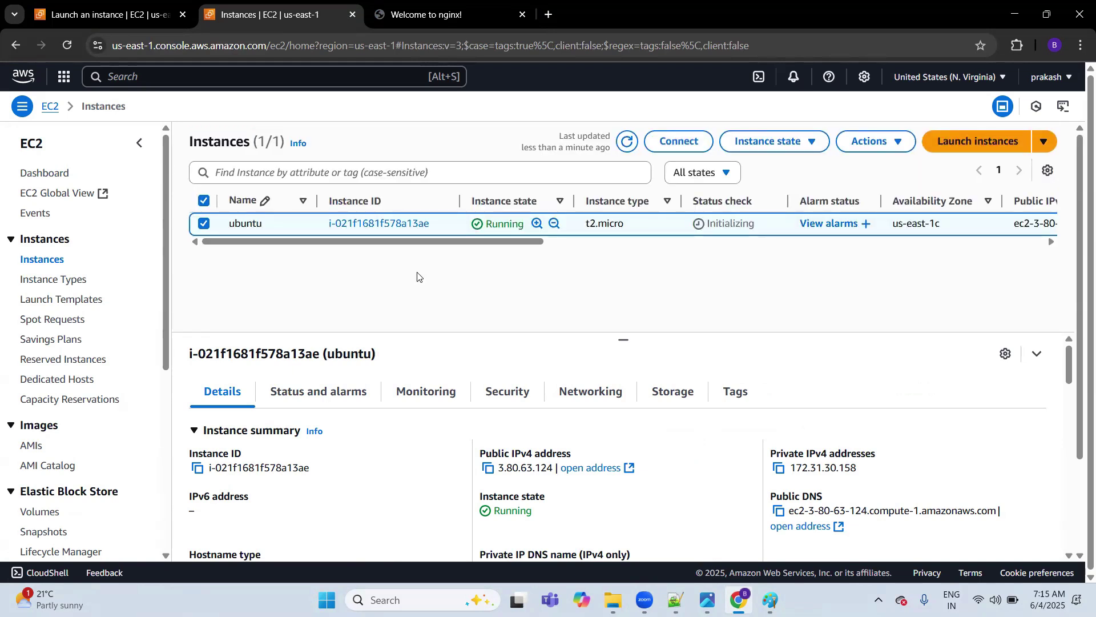
left_click(204, 224)
left_click(898, 142)
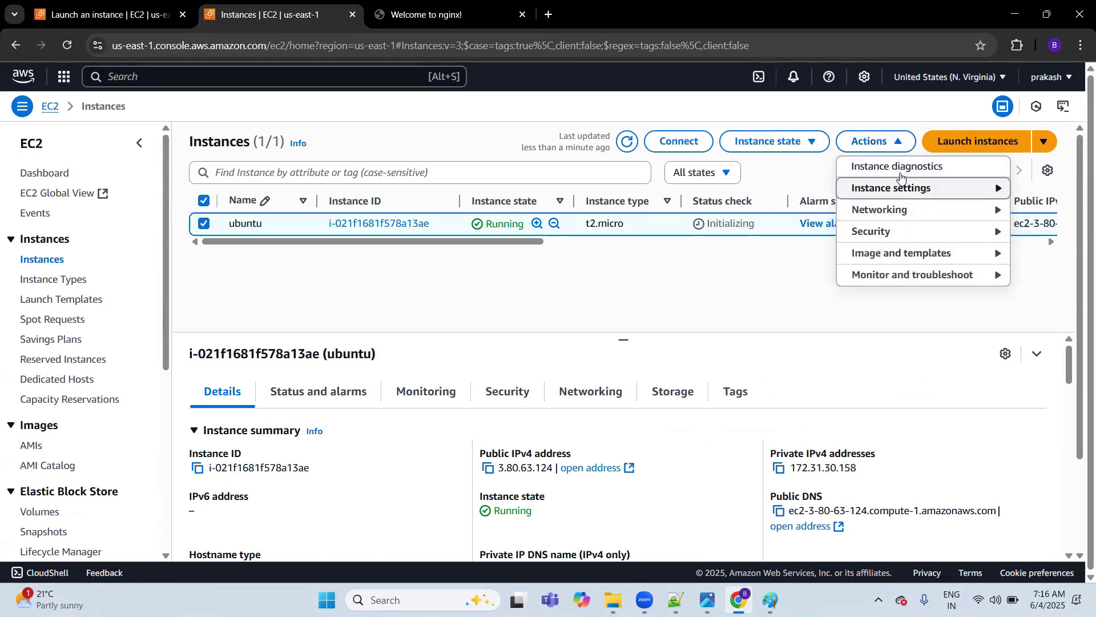
left_click(916, 274)
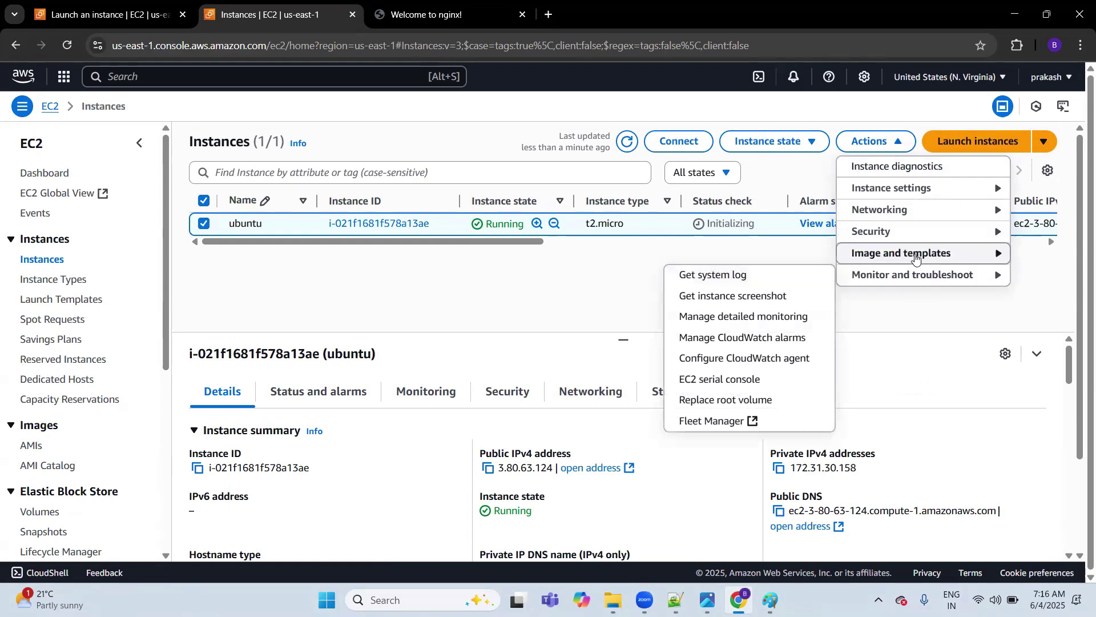
left_click(916, 256)
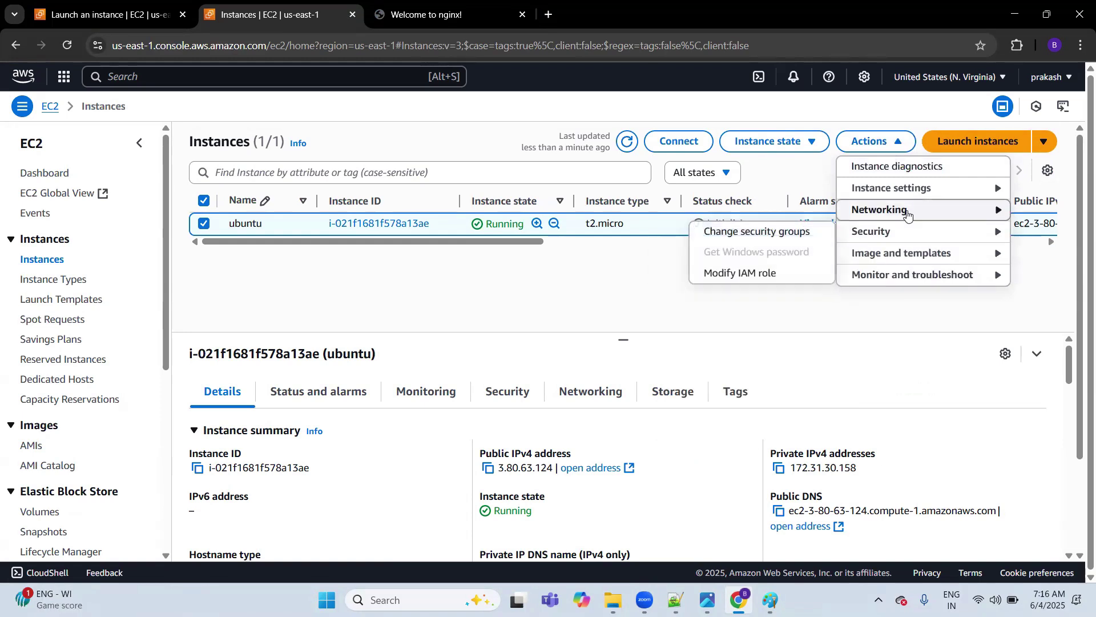
mouse_move(912, 190)
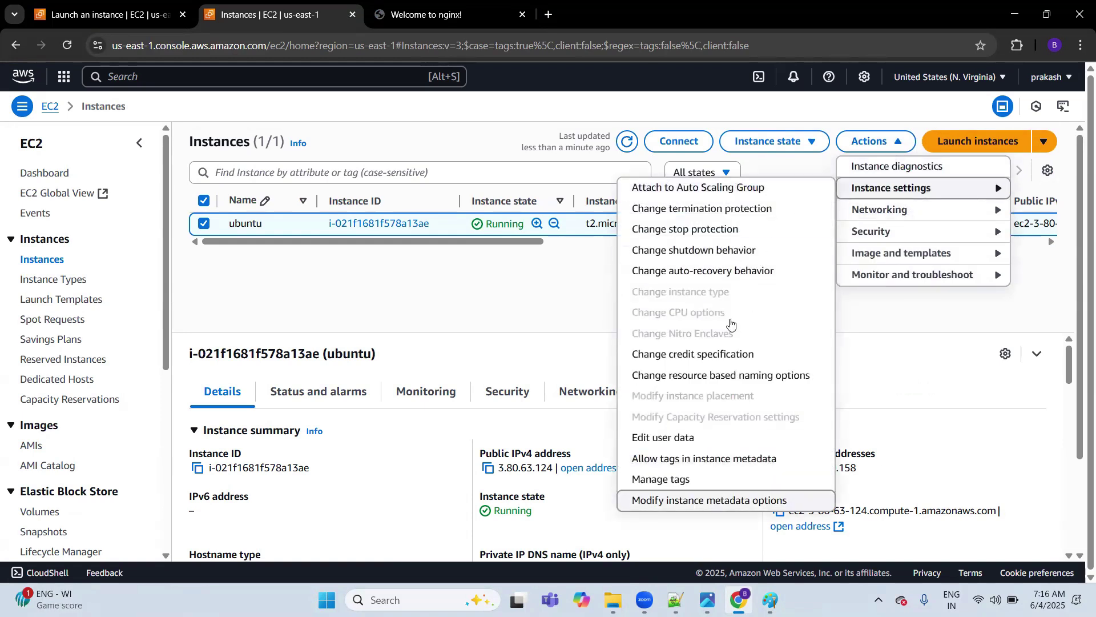
left_click(771, 146)
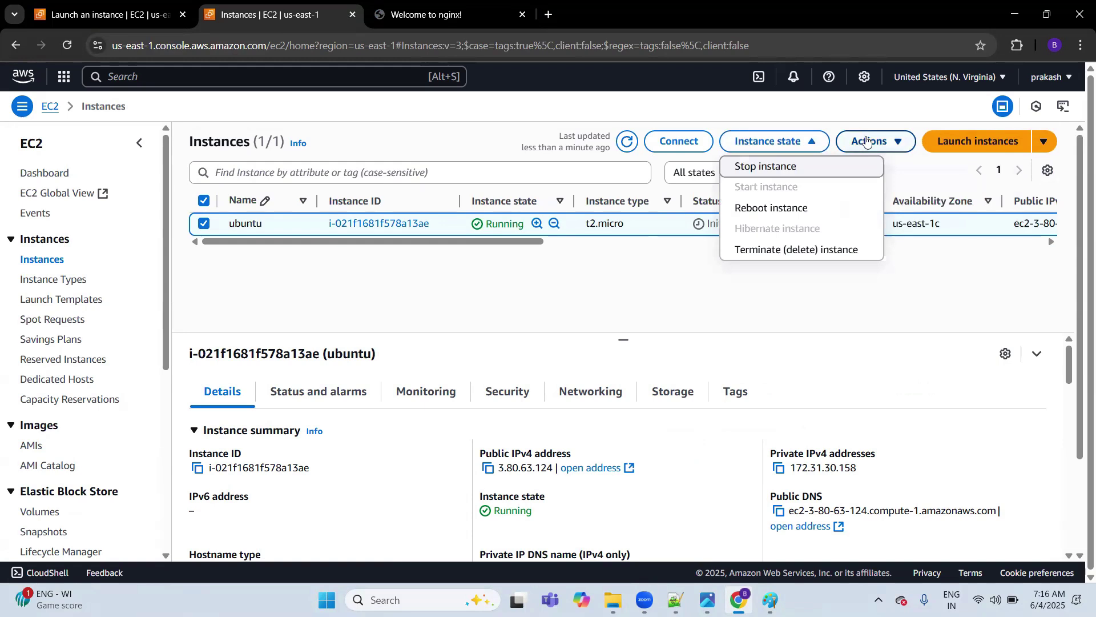
left_click(599, 282)
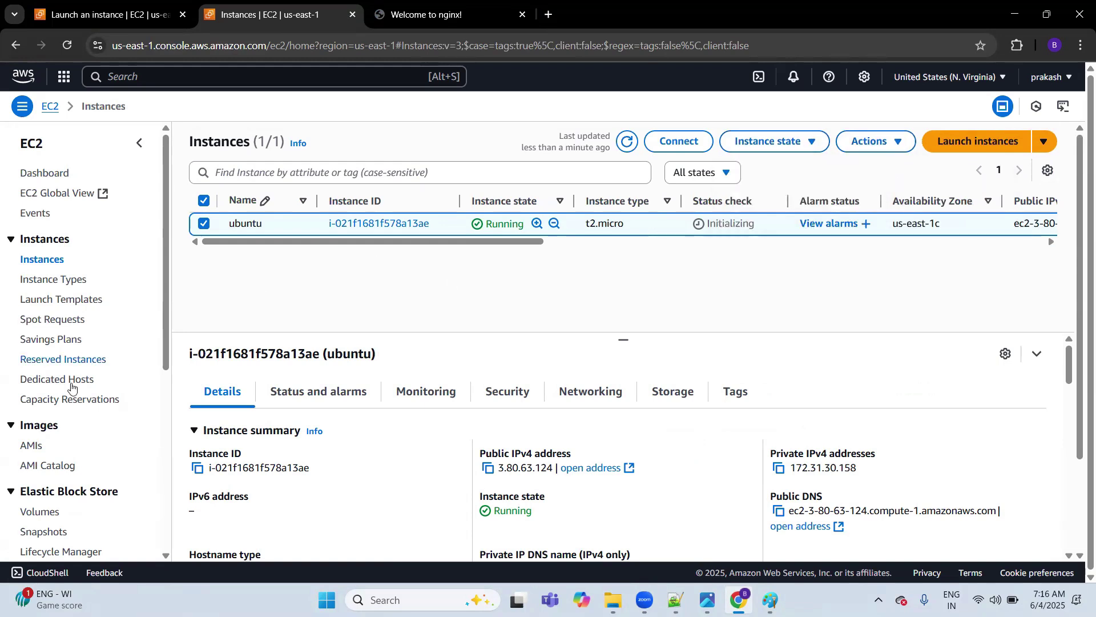
Open the list of Amazon Machine Images owned by the account to check the ubuntu-nginx-image entry.
left_click(30, 444)
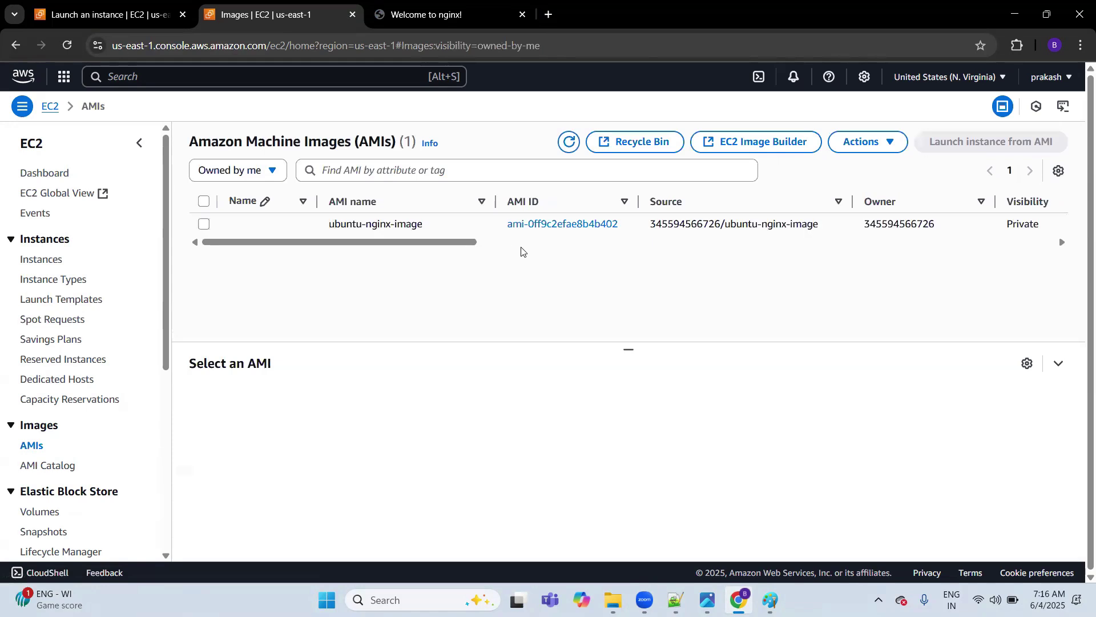
scroll(66, 289, "down", 2)
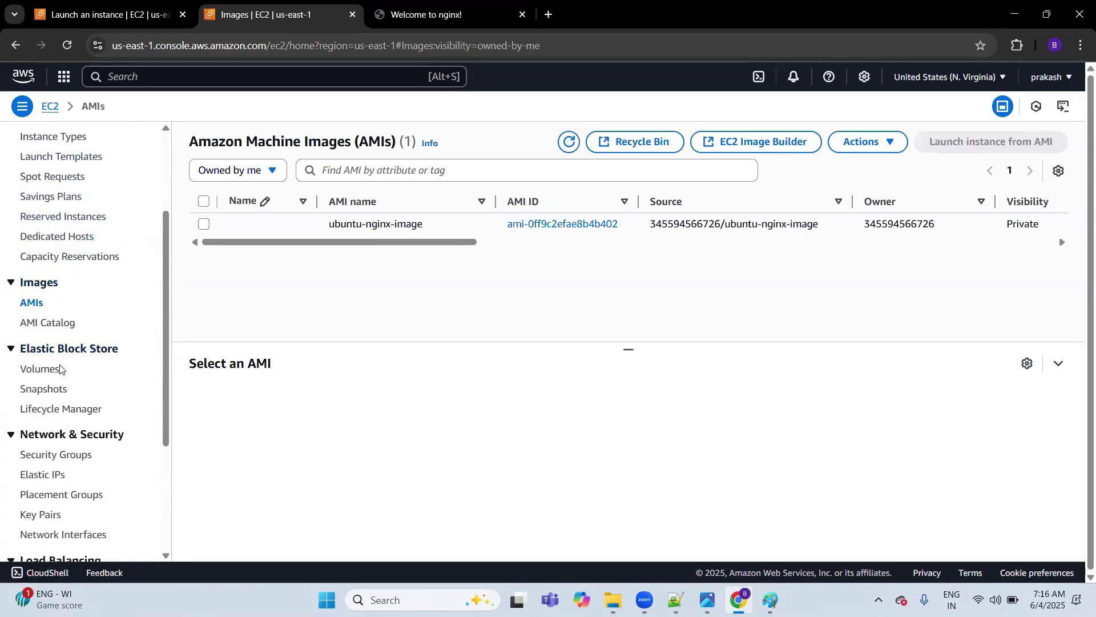
Open the list of Elastic Block Store snapshots and refresh it to check for the image's snapshot.
left_click(49, 390)
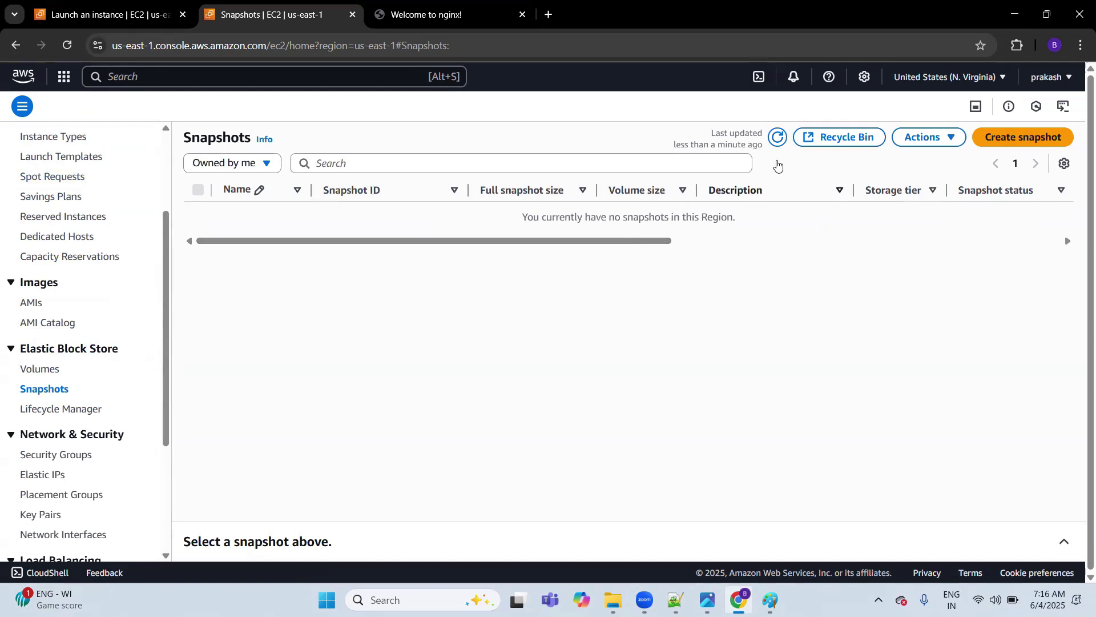
left_click(778, 137)
Return to the instances list and view the image and template actions available for the ubuntu instance.
scroll(88, 245, "up", 3)
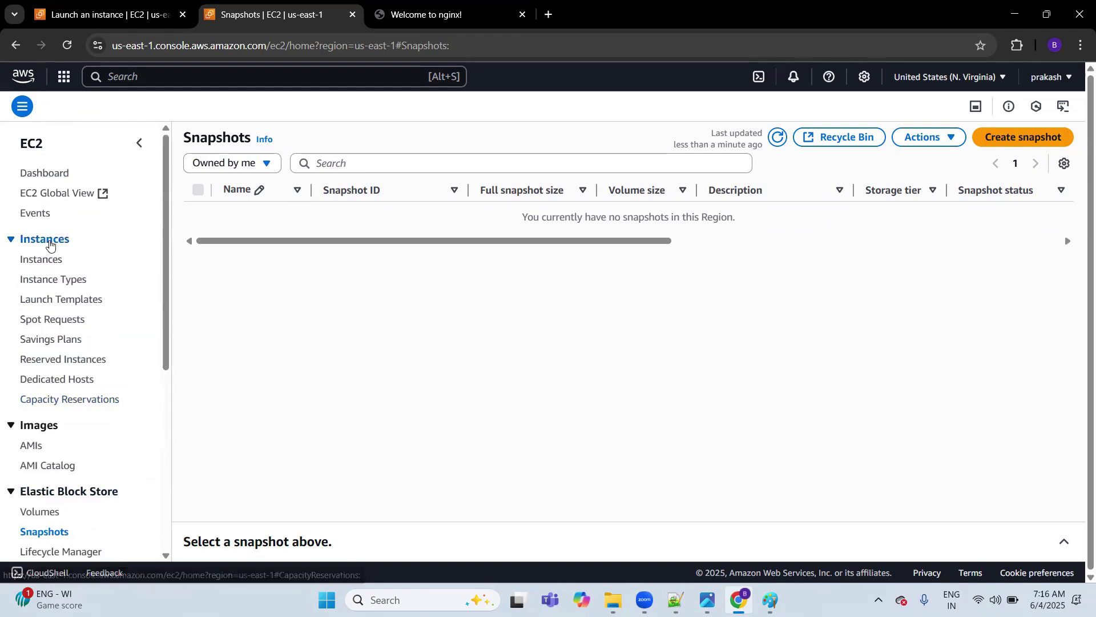
left_click(46, 259)
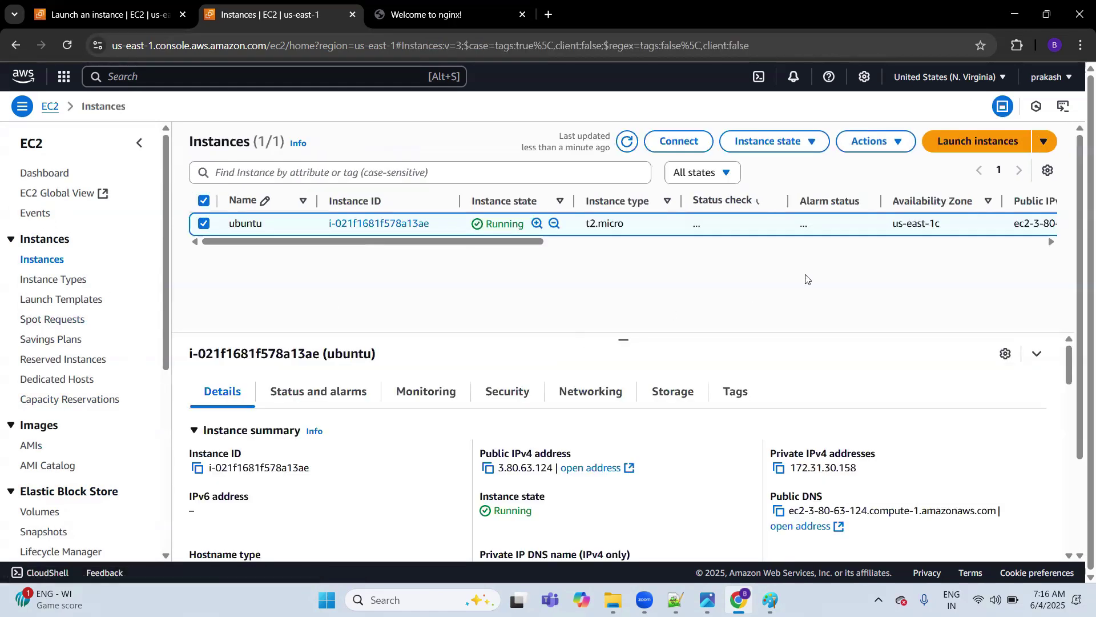
left_click(869, 141)
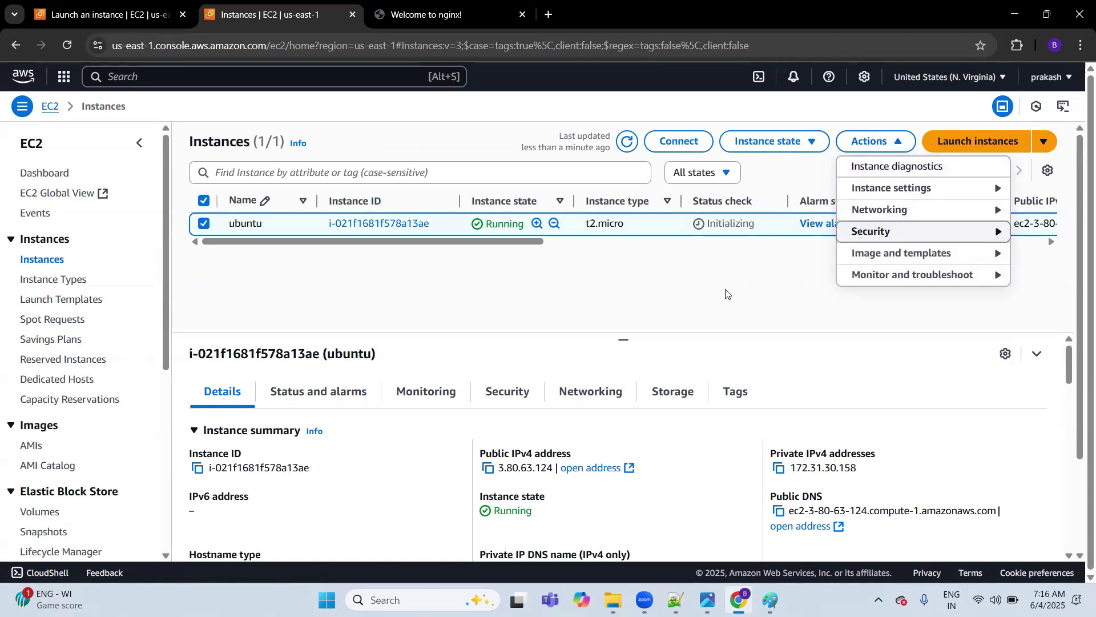
left_click(894, 257)
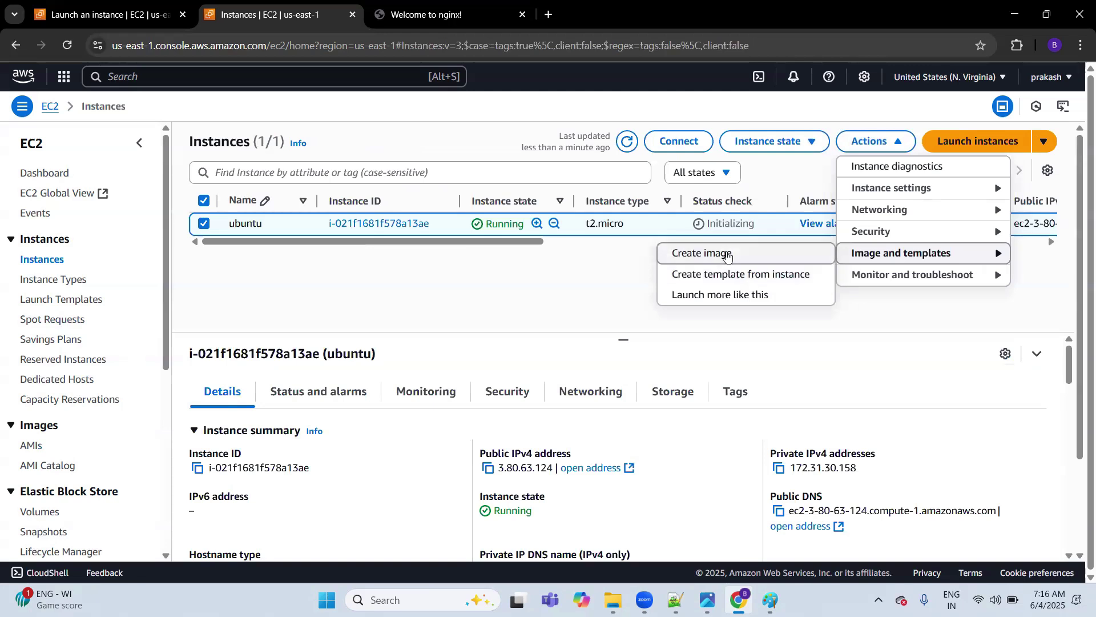
left_click(507, 300)
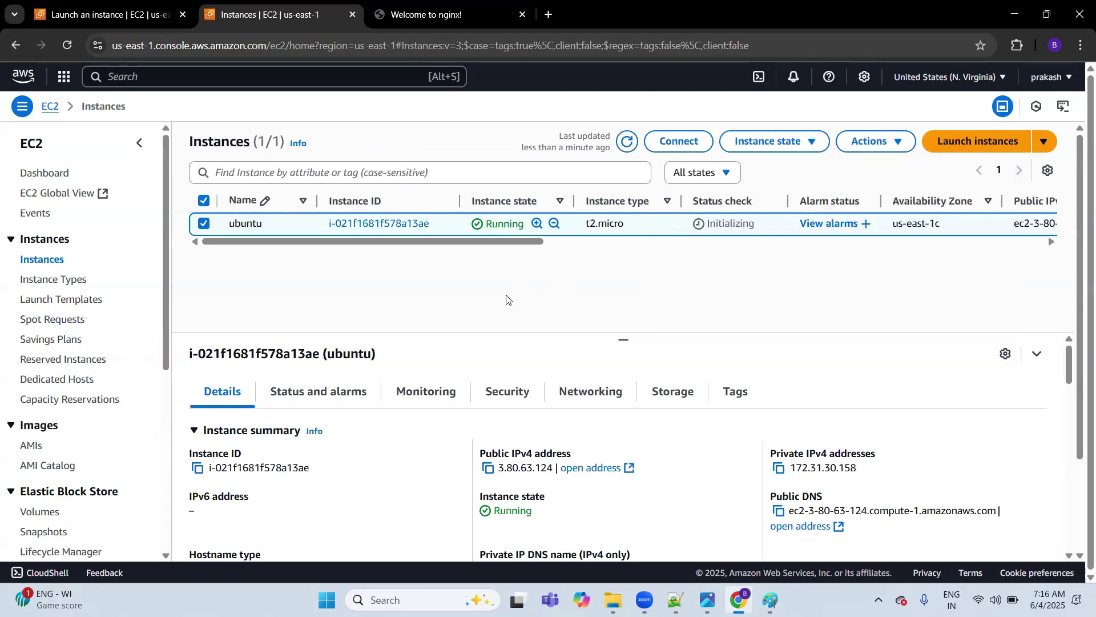
Open the load balancers page and start creating a load balancer.
scroll(75, 280, "down", 4)
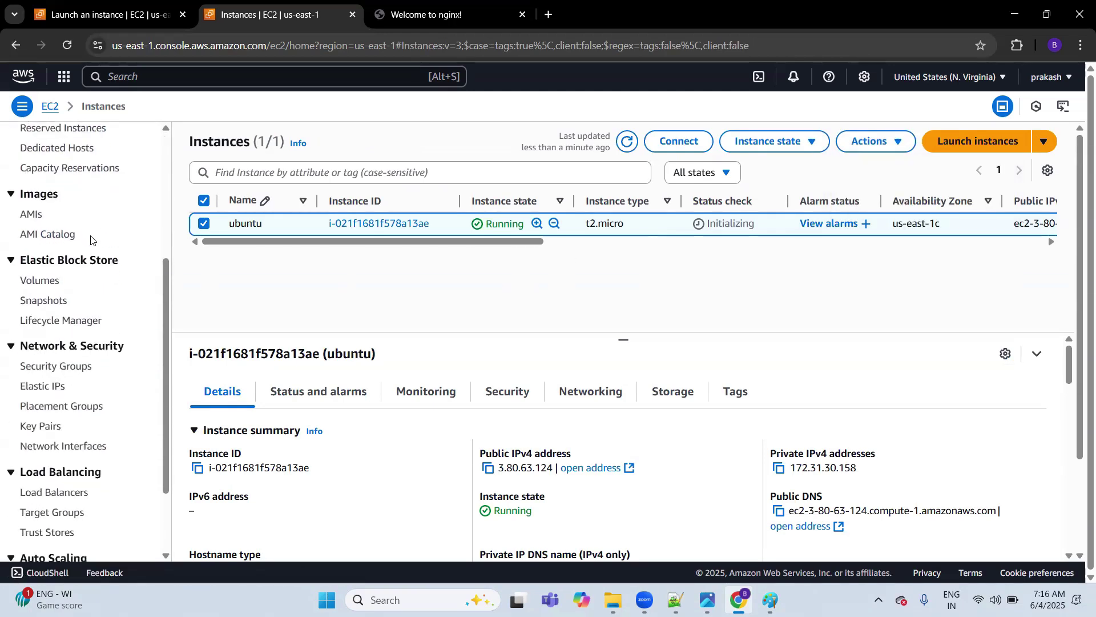
scroll(91, 239, "down", 2)
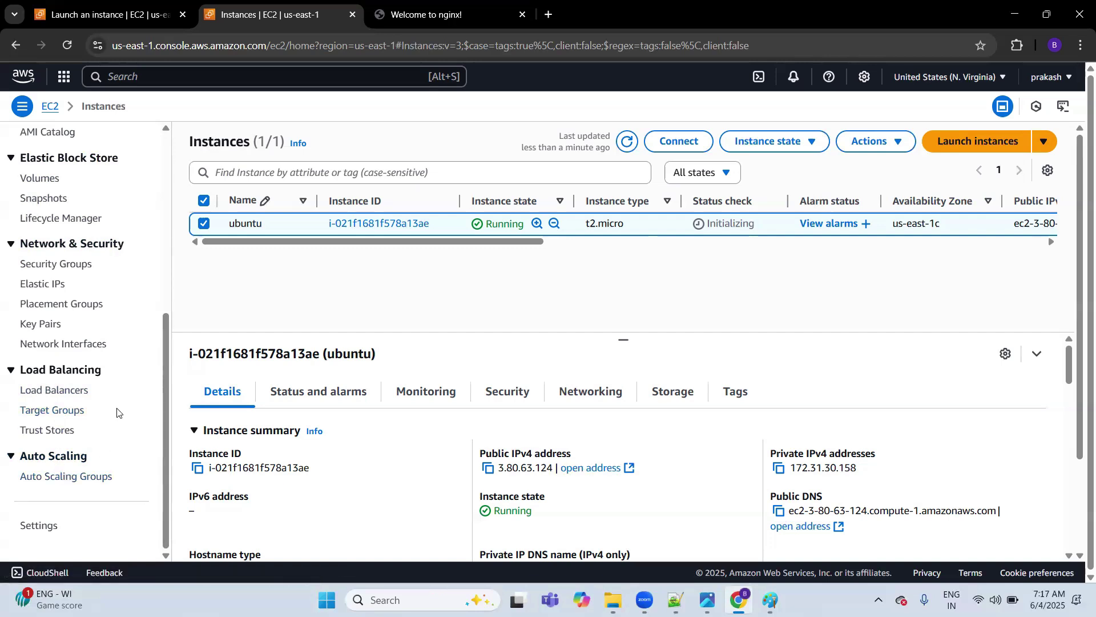
left_click(81, 391)
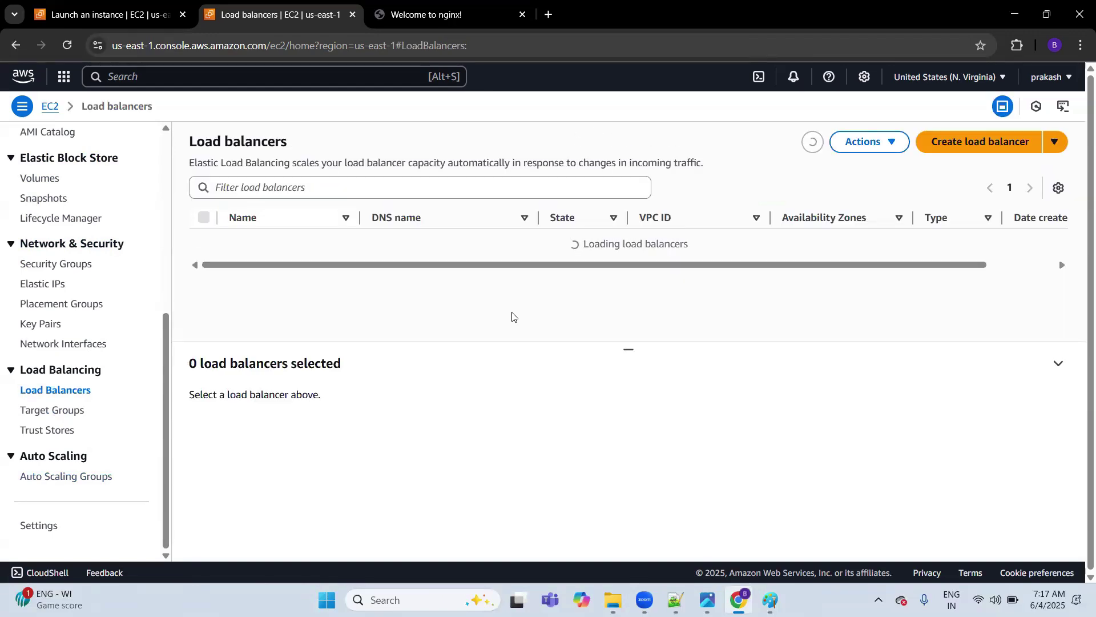
left_click(628, 284)
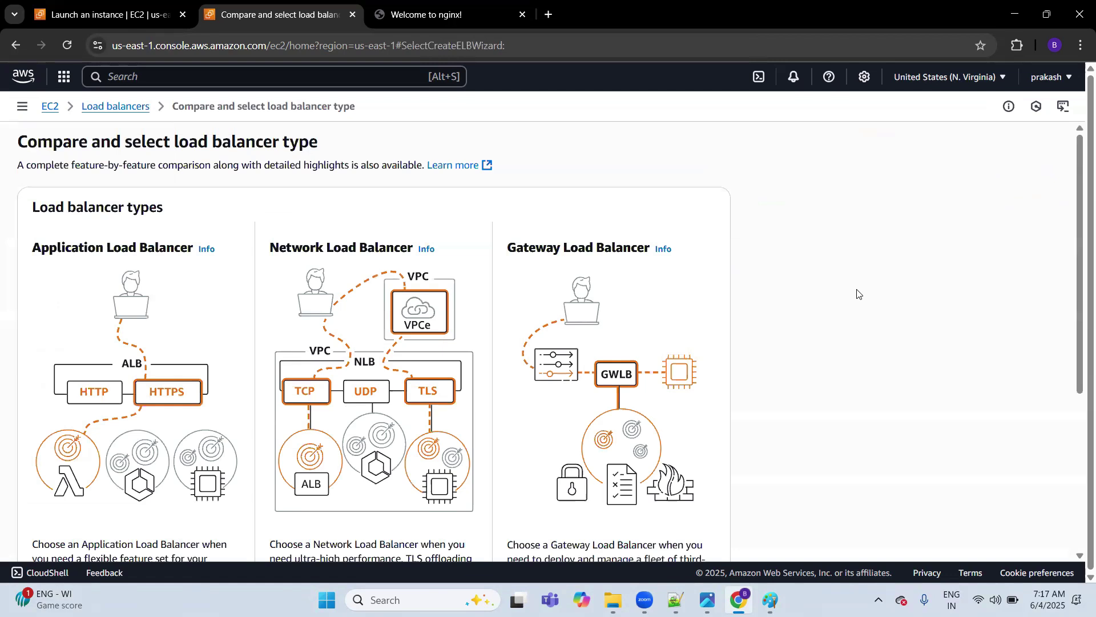
Compare the Application, Network and Gateway Load Balancer types, and expand the previous-generation Classic Load Balancer to read its description.
scroll(858, 294, "down", 4)
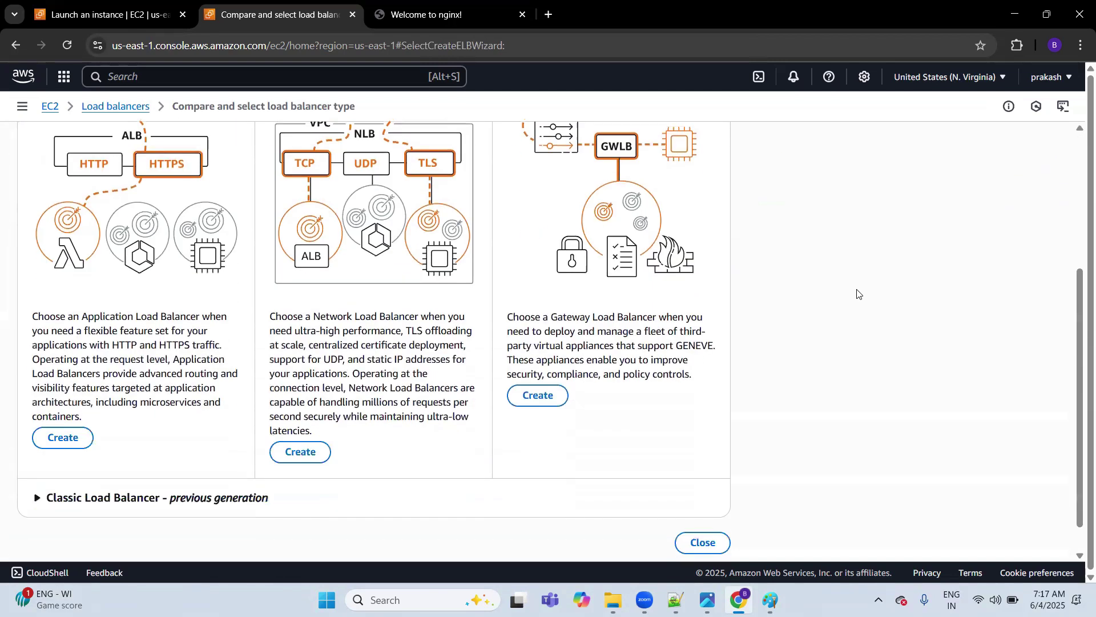
scroll(856, 306, "down", 2)
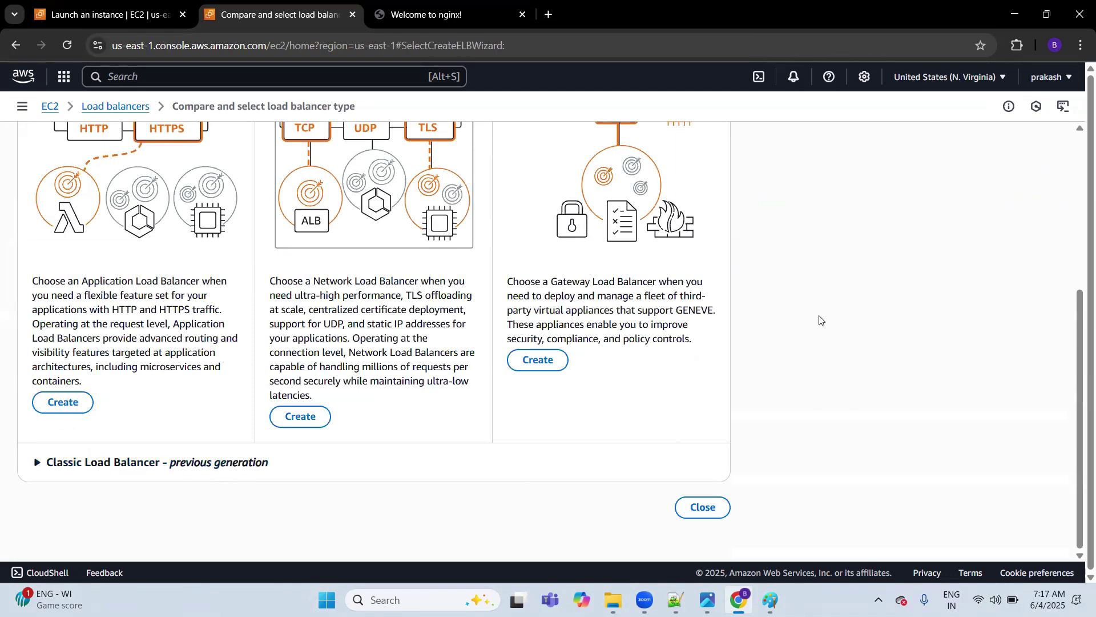
scroll(821, 320, "up", 3)
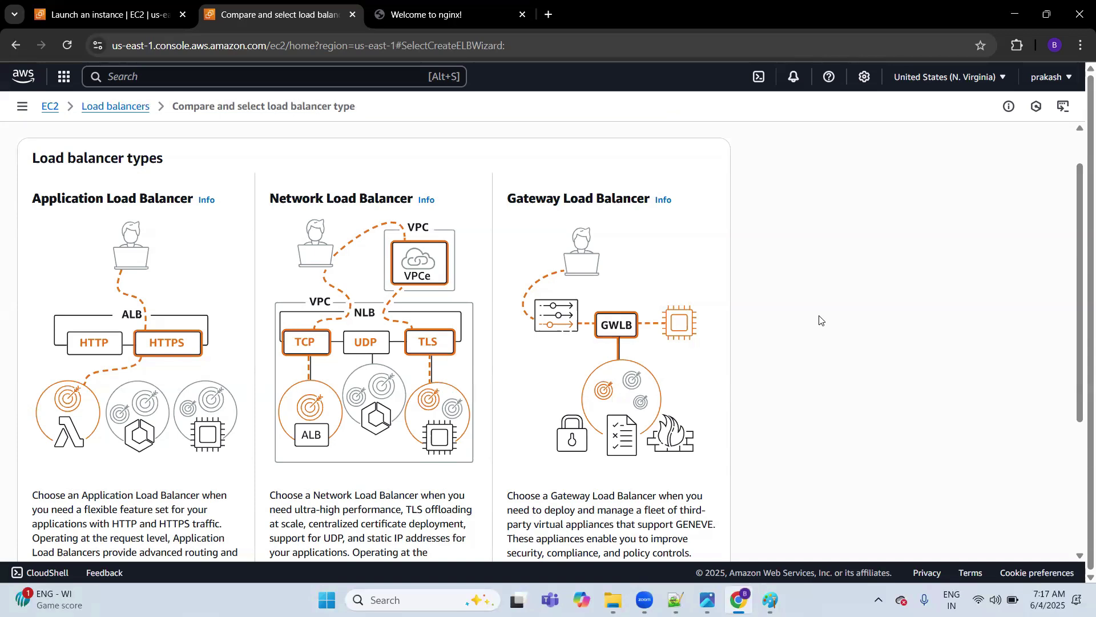
scroll(820, 320, "down", 3)
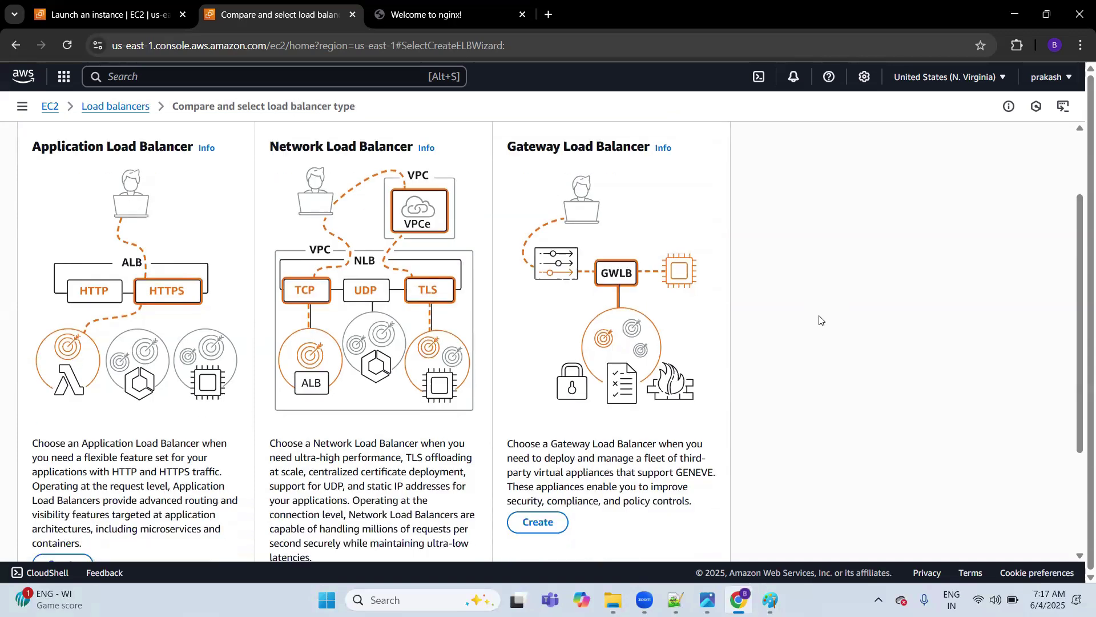
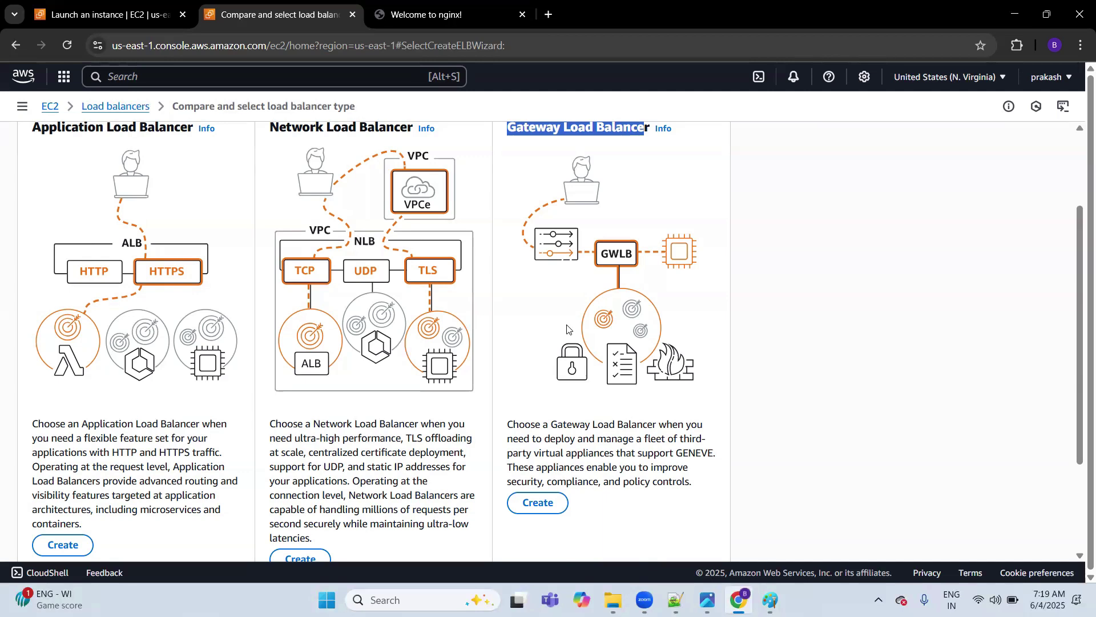
scroll(567, 329, "down", 3)
left_click_drag(509, 326, 691, 338)
scroll(684, 337, "up", 3)
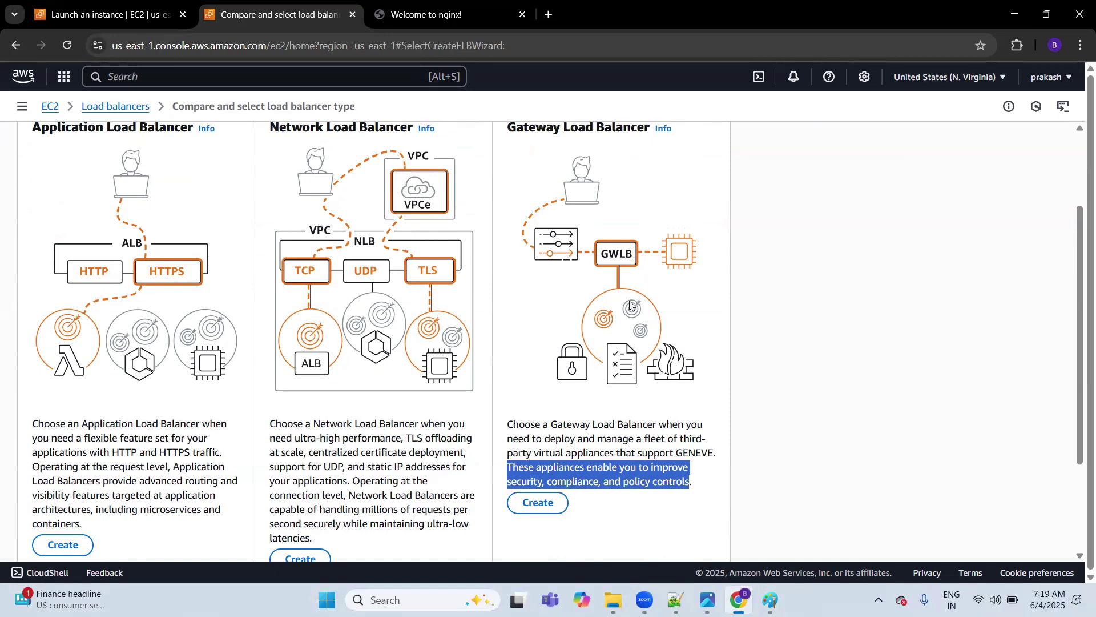
scroll(630, 306, "down", 3)
left_click(35, 462)
scroll(323, 419, "down", 5)
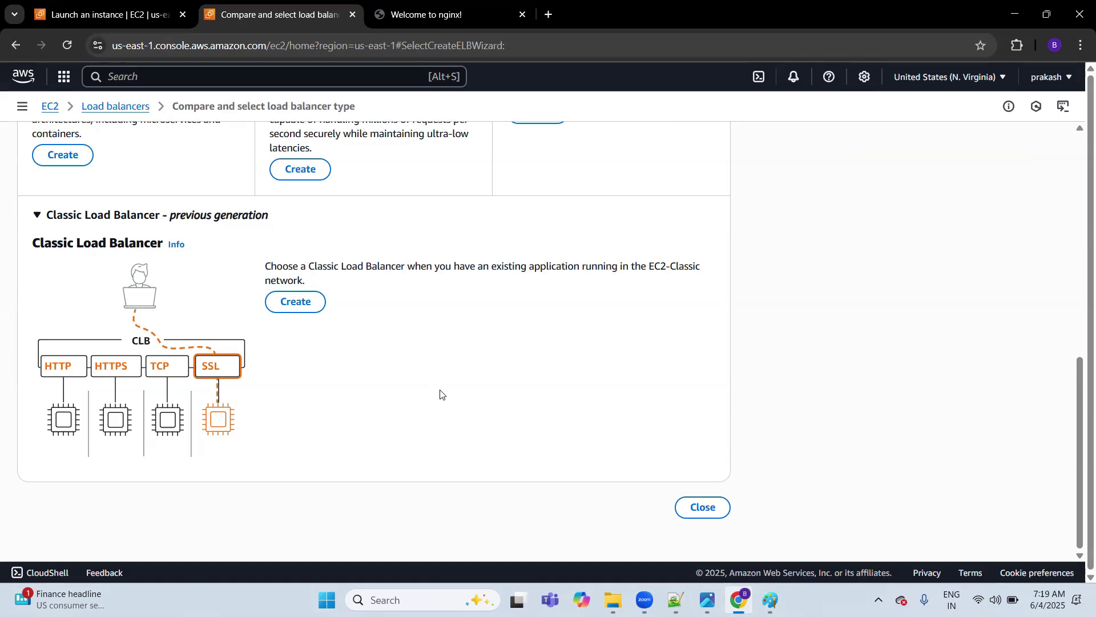
scroll(442, 395, "up", 5)
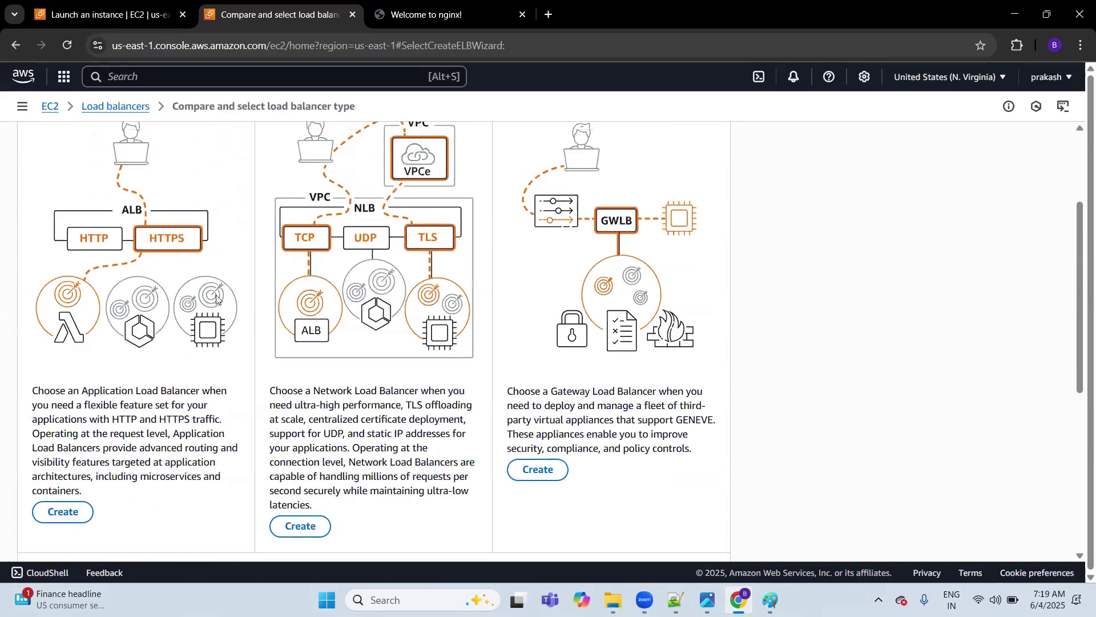
Start creating an Application Load Balancer and name it ubuntu_alb.
left_click(62, 511)
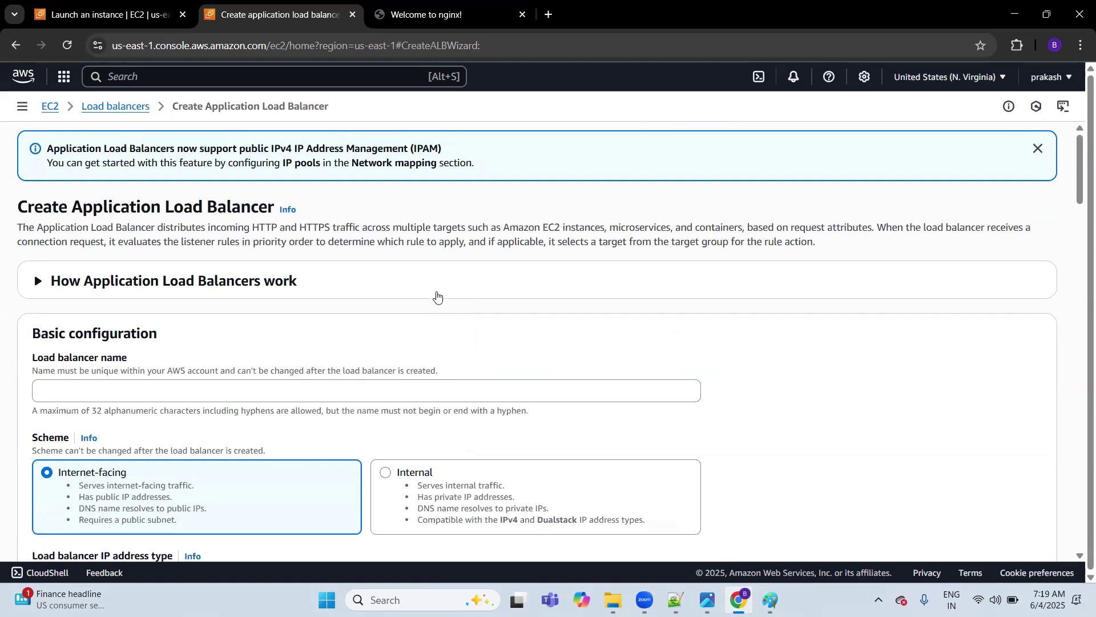
scroll(434, 297, "down", 1)
left_click(169, 321)
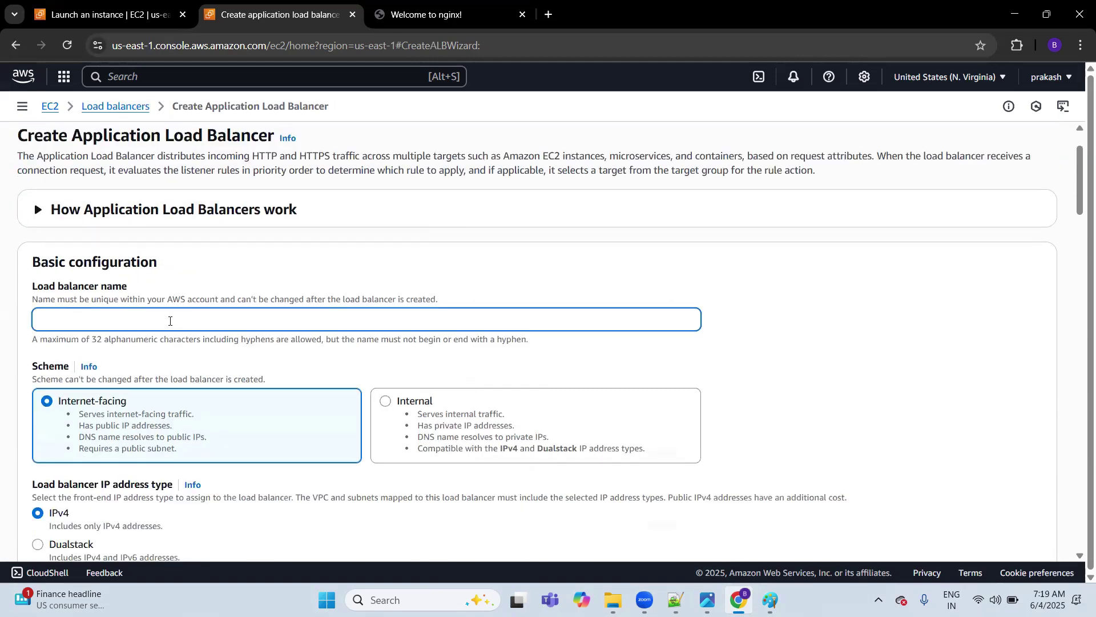
type("ubuntu_alb")
Enable the us-east-1a and us-east-1b Availability Zones in the load balancer's network mapping.
scroll(301, 296, "down", 1)
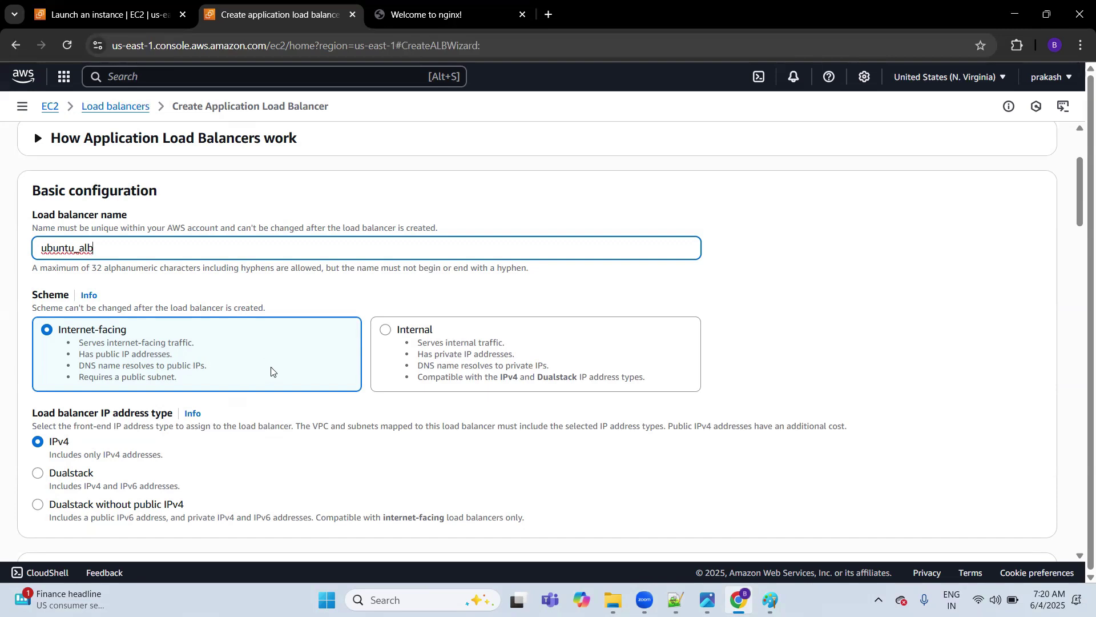
scroll(274, 354, "down", 3)
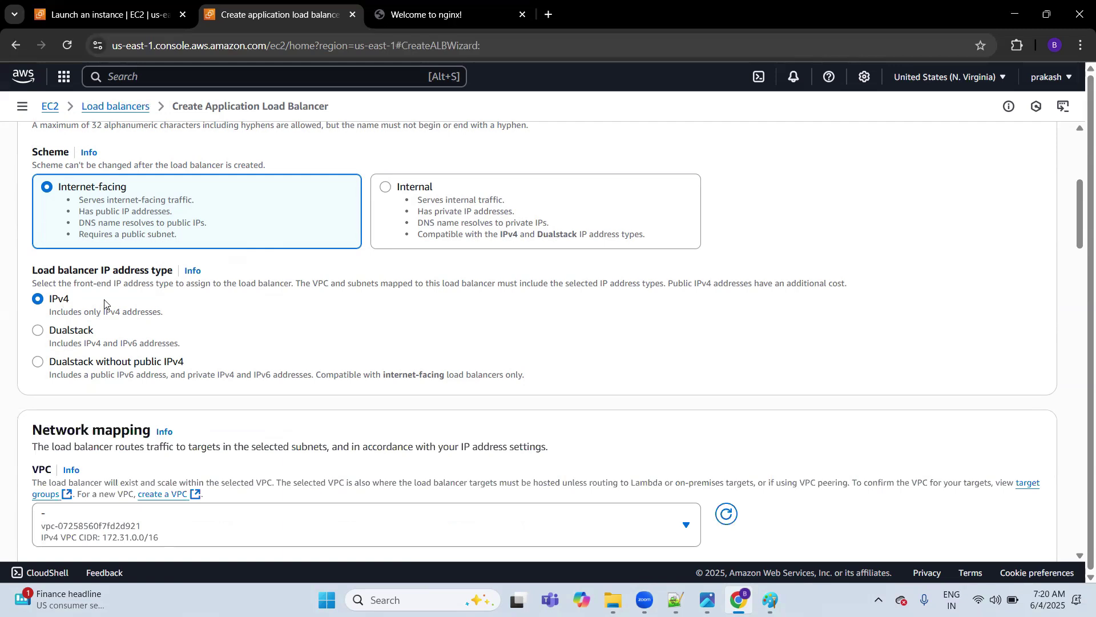
scroll(301, 298, "down", 3)
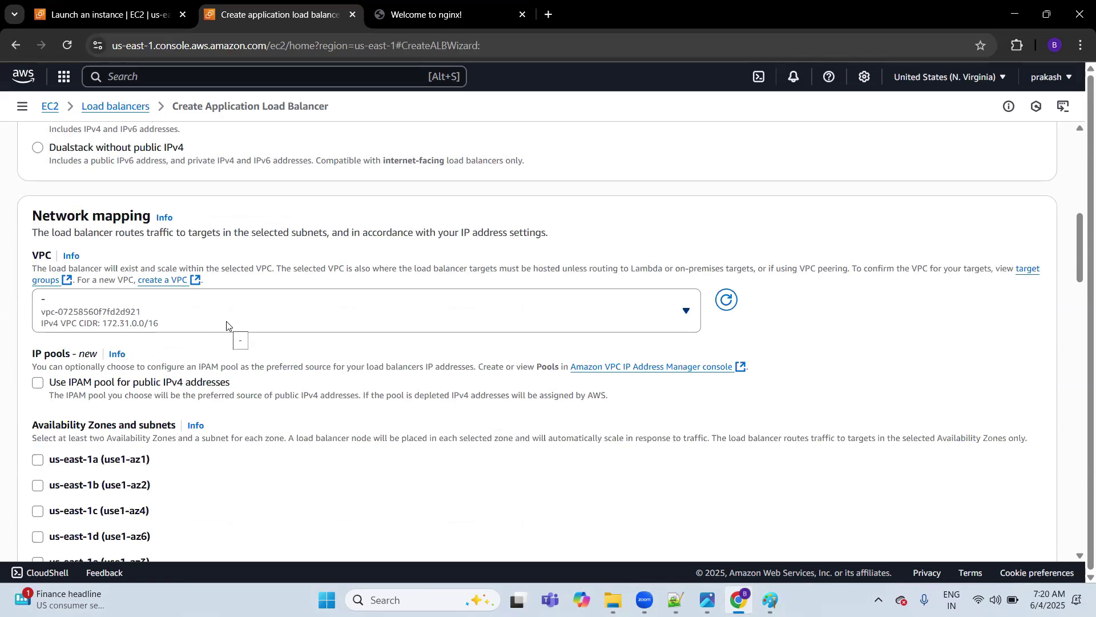
scroll(226, 325, "down", 2)
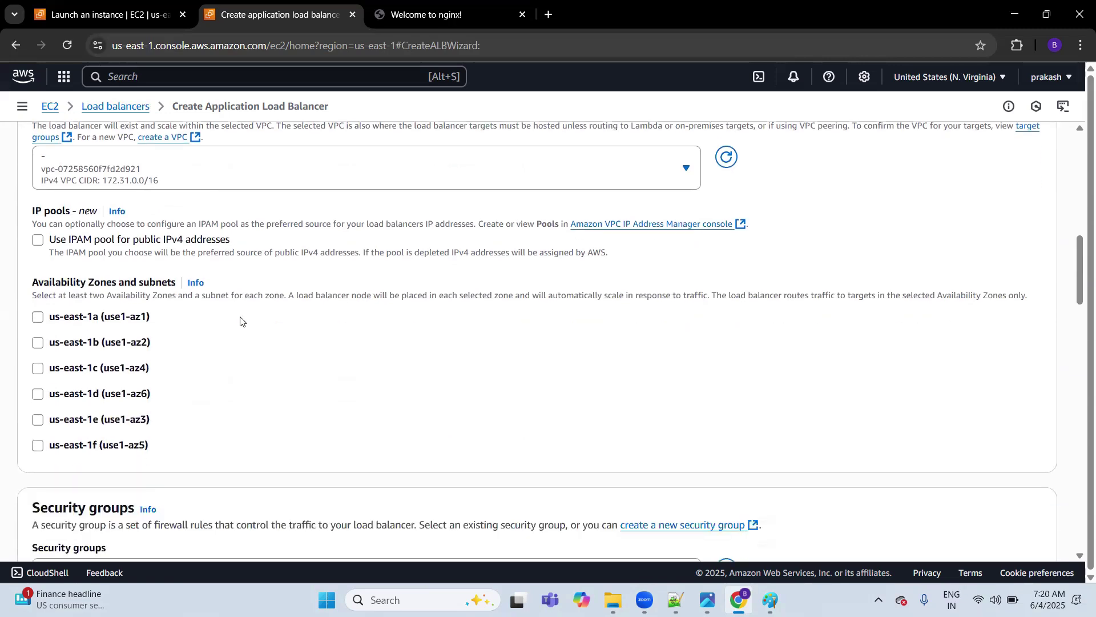
left_click(38, 317)
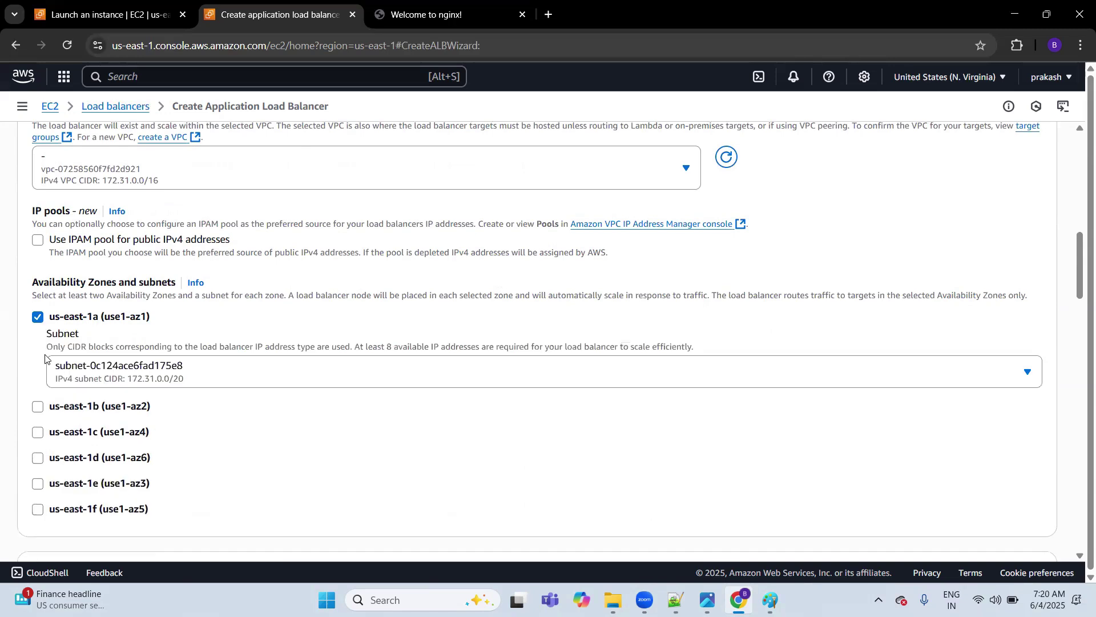
left_click(39, 407)
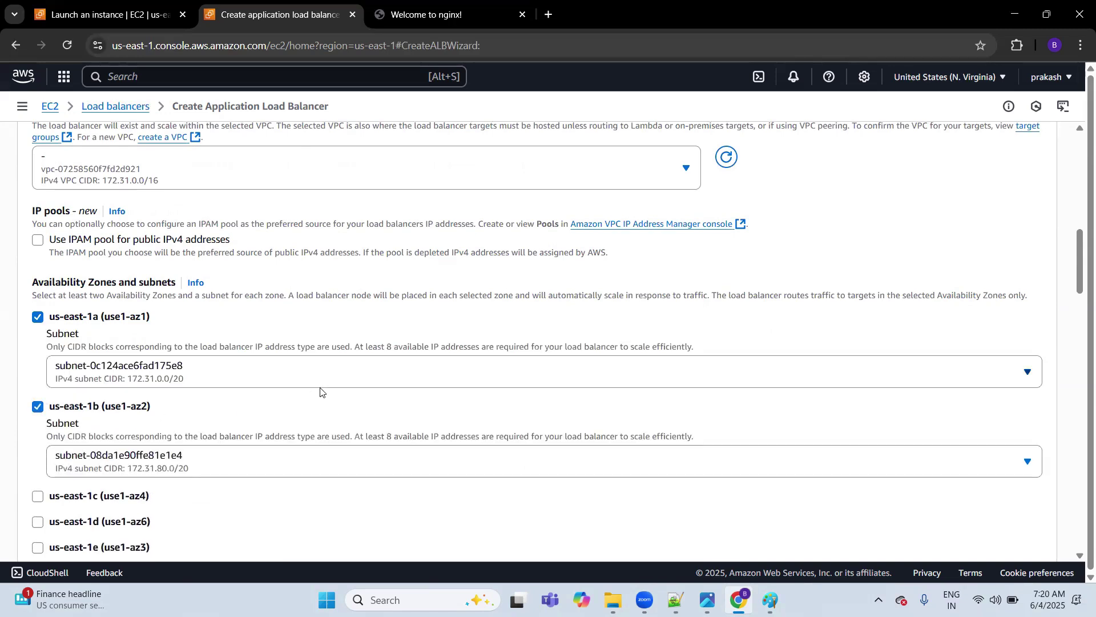
Add linux-sec-group to the load balancer's security groups alongside the default group.
scroll(321, 392, "down", 5)
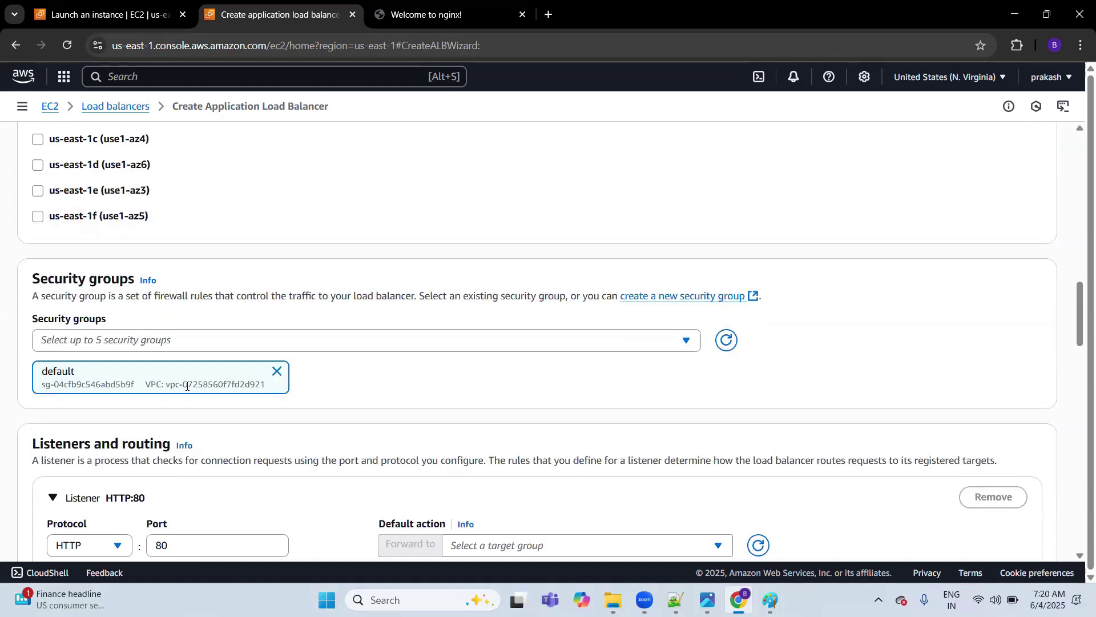
left_click(673, 341)
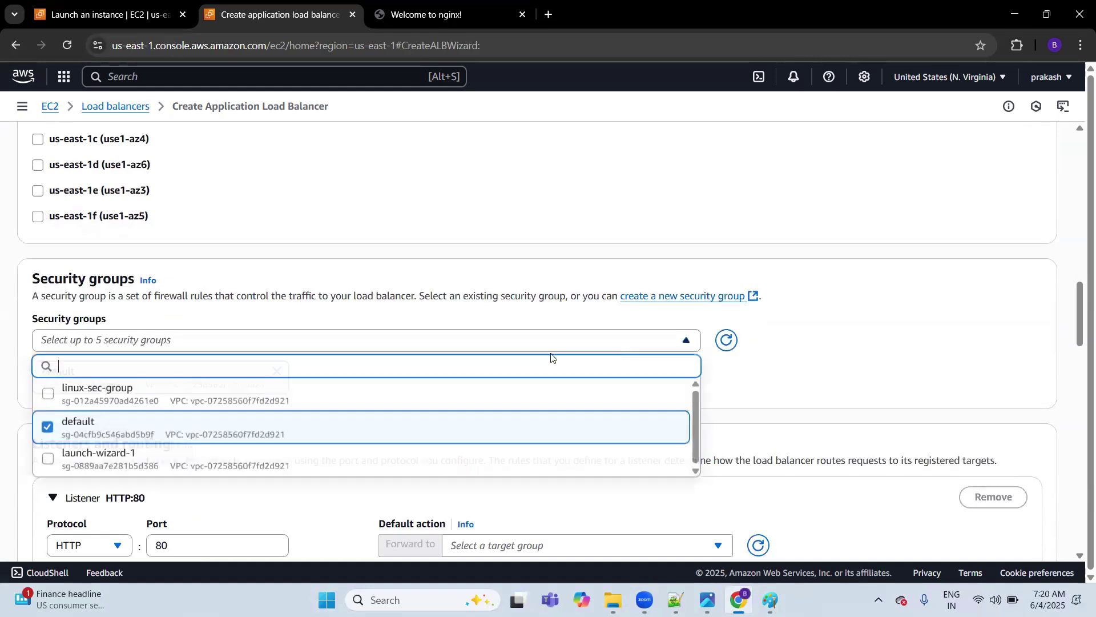
left_click(170, 403)
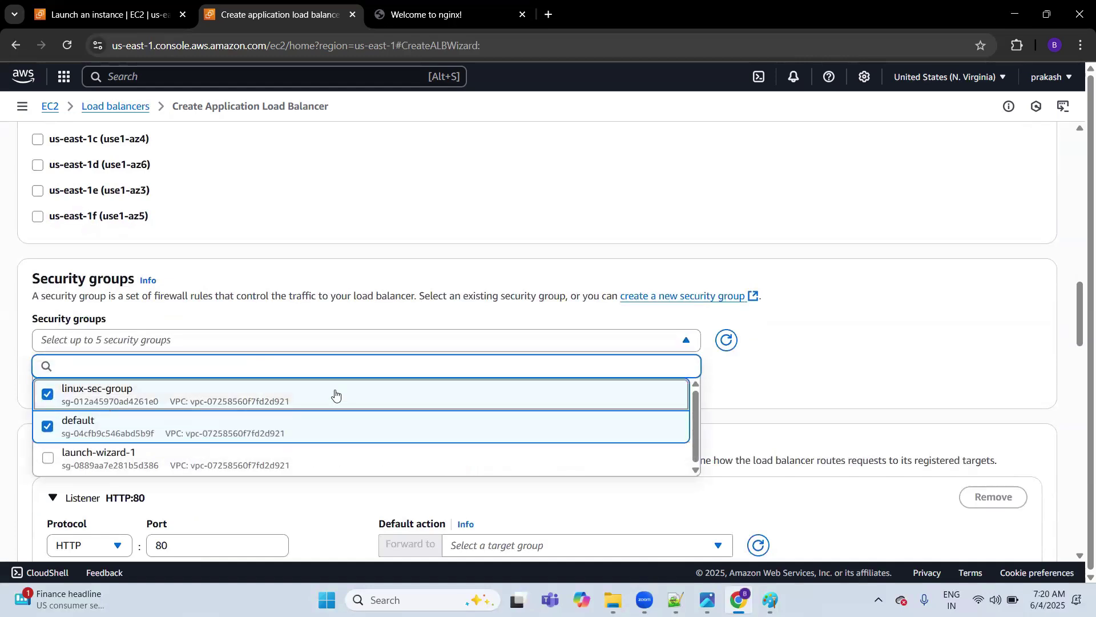
left_click(887, 333)
scroll(643, 354, "down", 2)
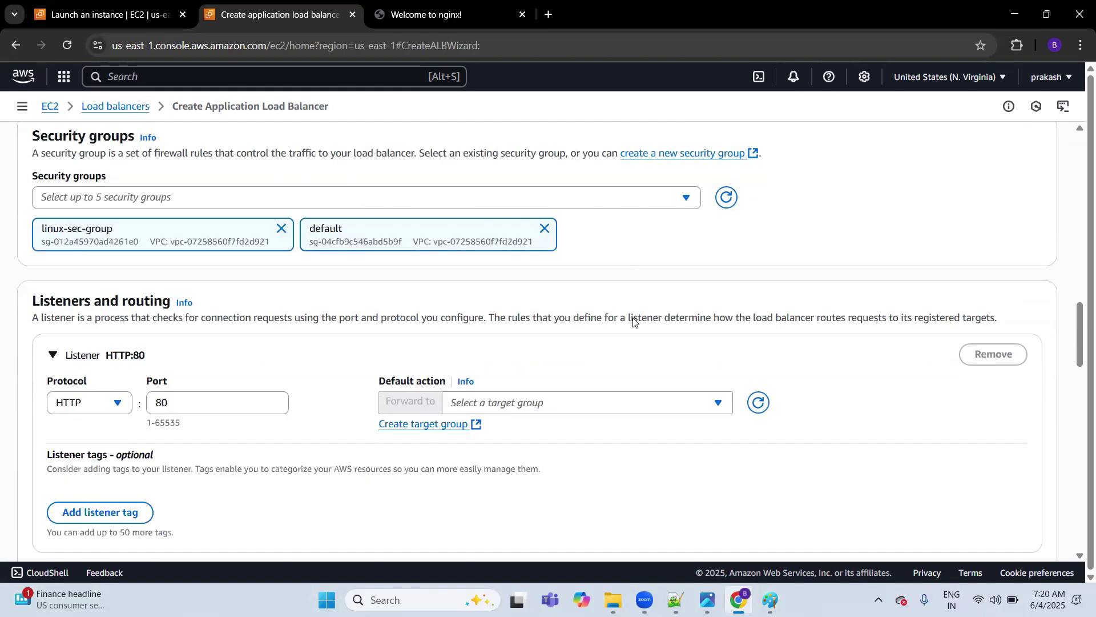
Check the available target groups for the HTTP:80 listener's default action and open the form for creating a target group.
scroll(631, 309, "down", 1)
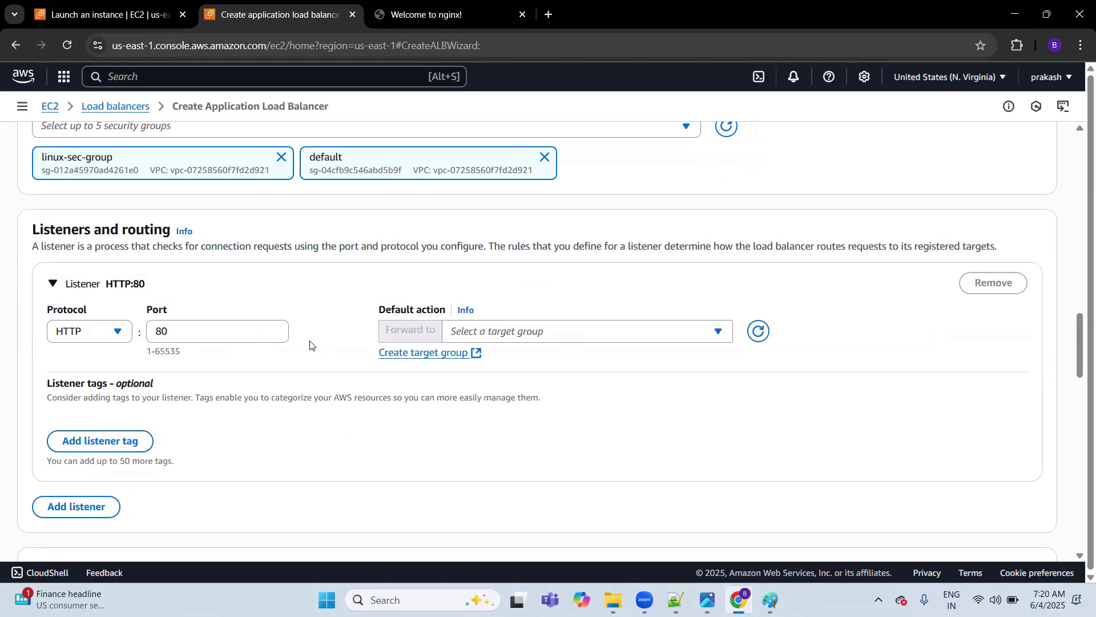
scroll(336, 336, "down", 1)
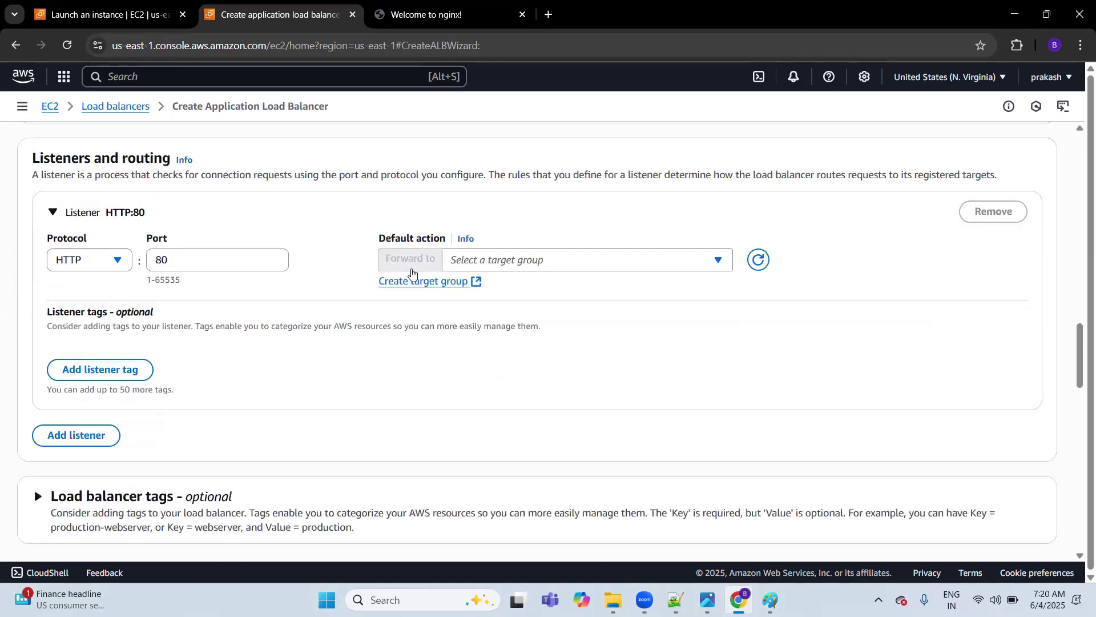
left_click(521, 260)
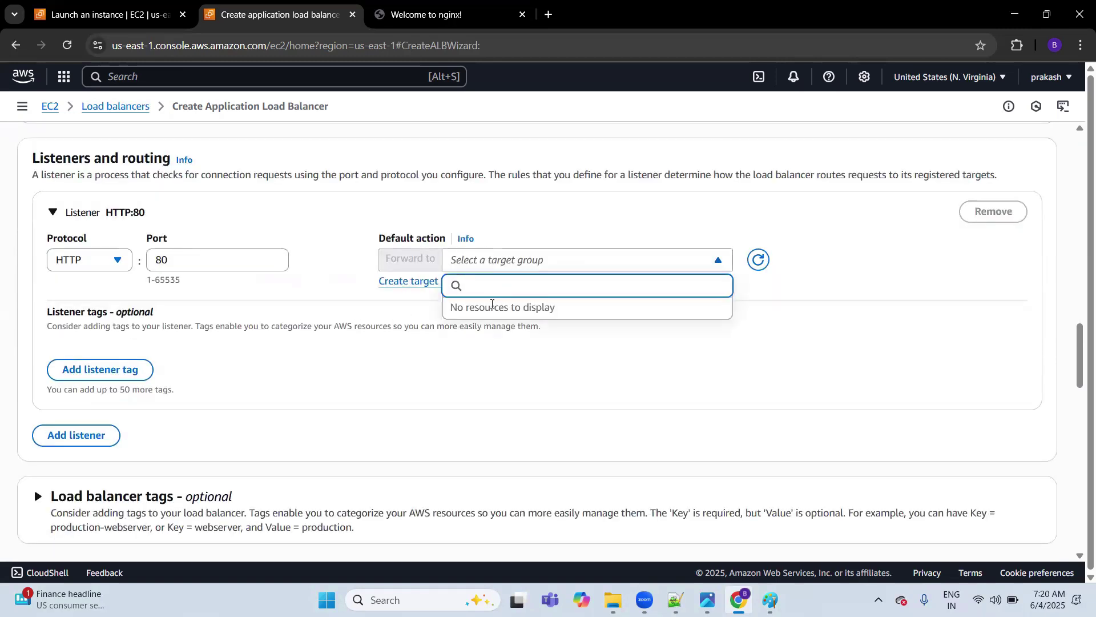
left_click(314, 343)
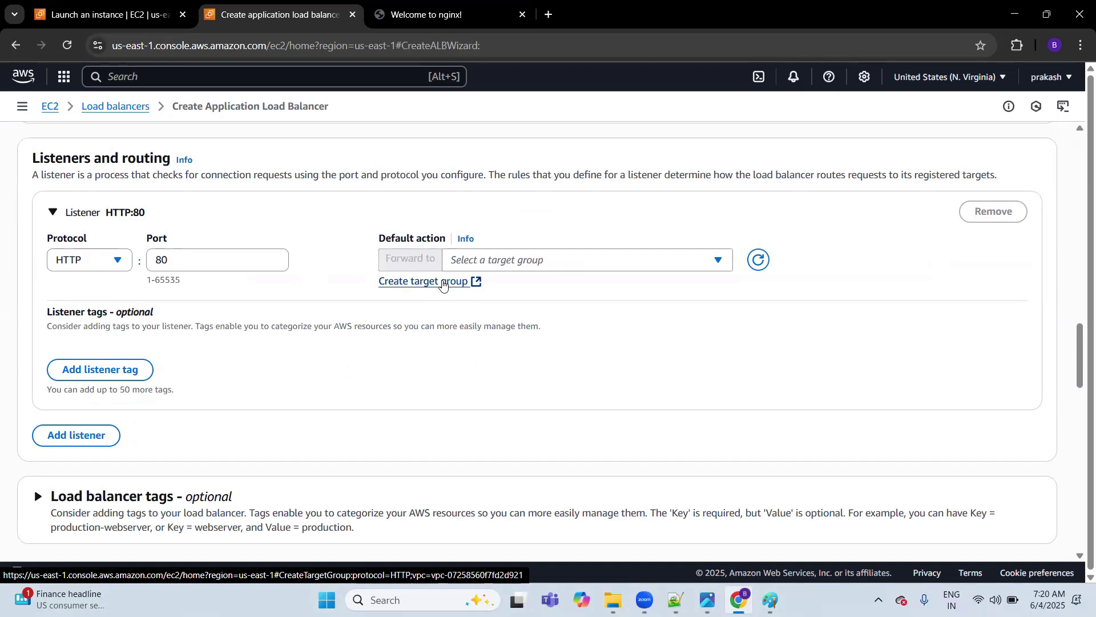
left_click(443, 283)
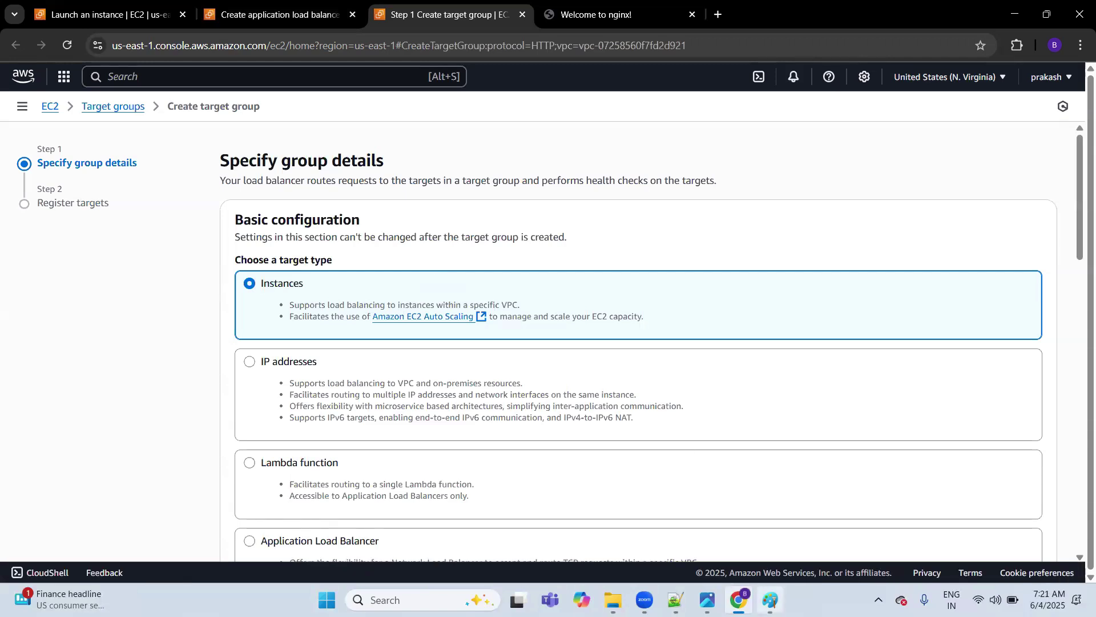
Look at the load balancer and auto scaling diagram in Paint and return to the target group form.
left_click(770, 599)
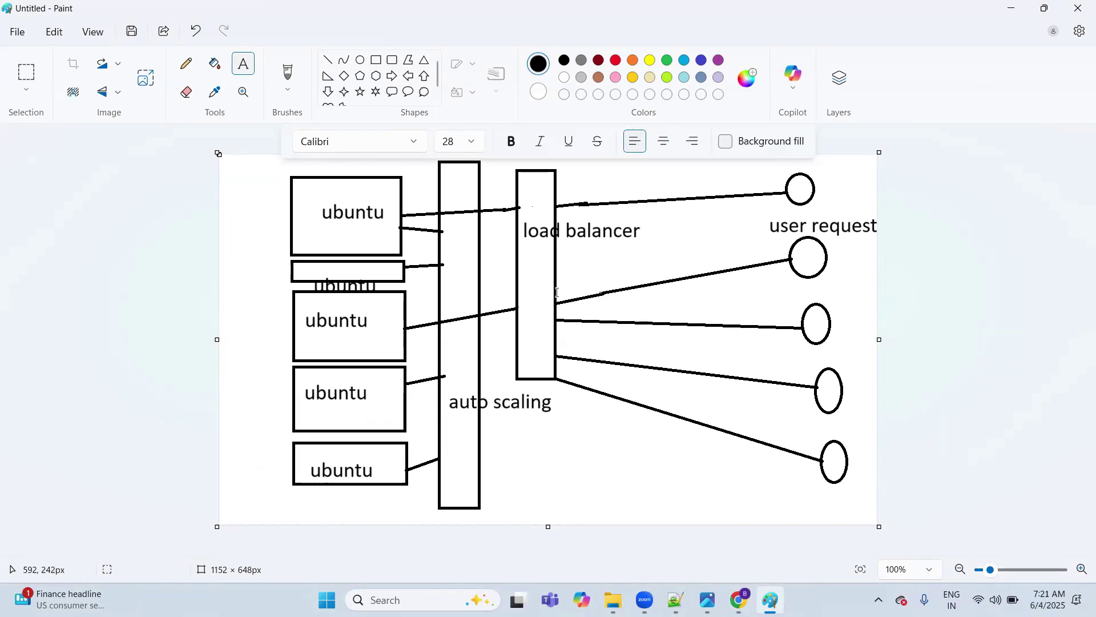
left_click(1012, 9)
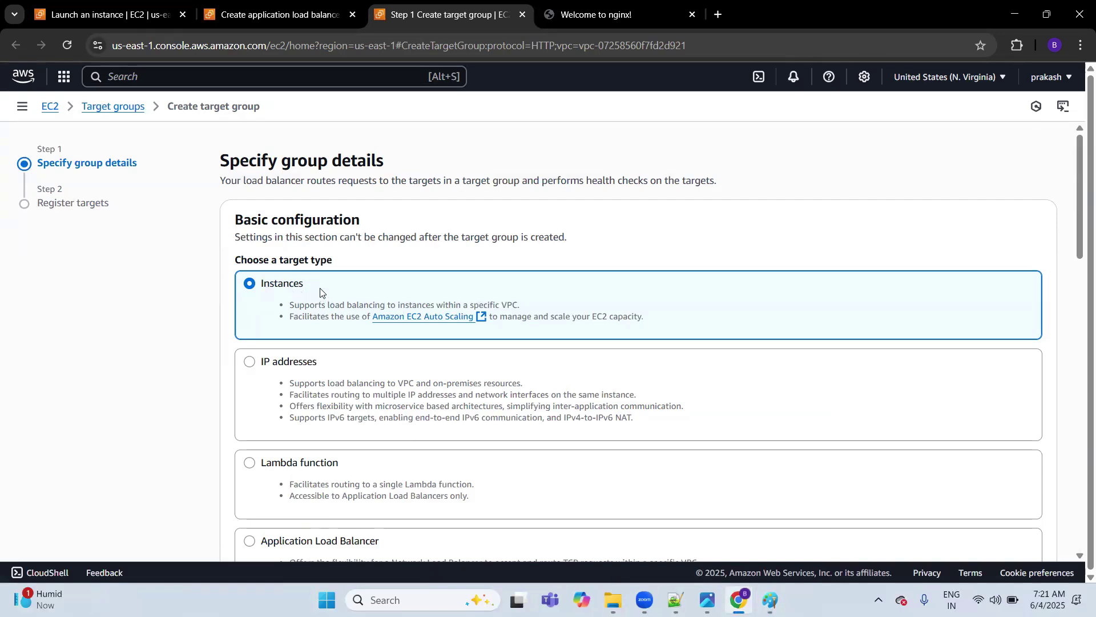
Try to name the target group ubuntu_target_grp_name and continue with the default protocol, VPC and health check settings.
scroll(318, 294, "down", 2)
scroll(203, 245, "down", 5)
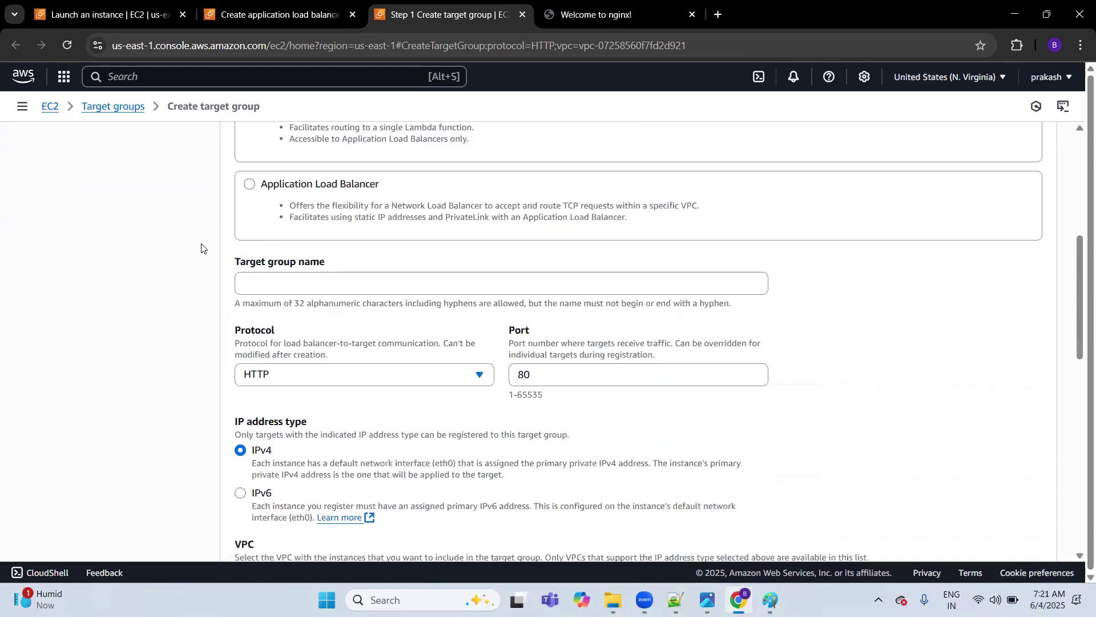
left_click(284, 215)
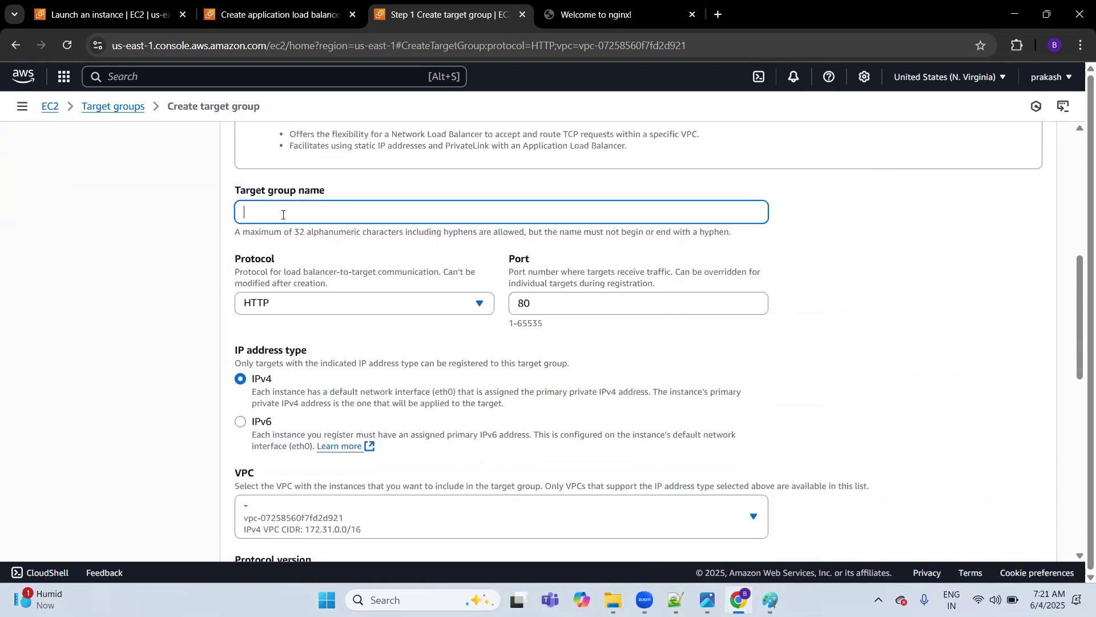
type("ubuntu_target_grp_name")
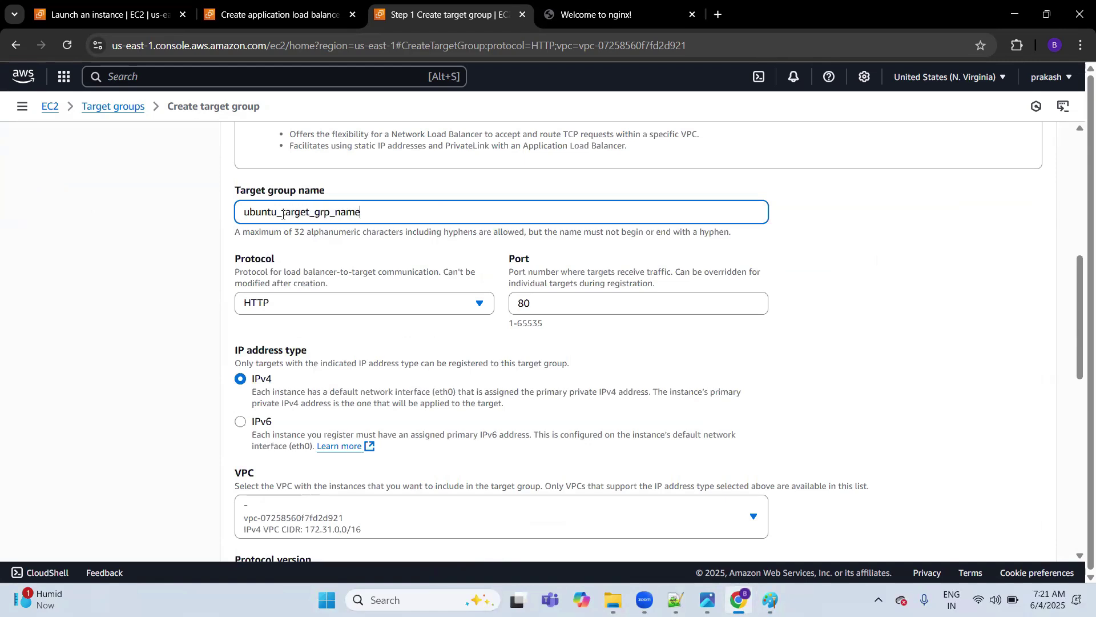
left_click(106, 303)
scroll(569, 313, "down", 3)
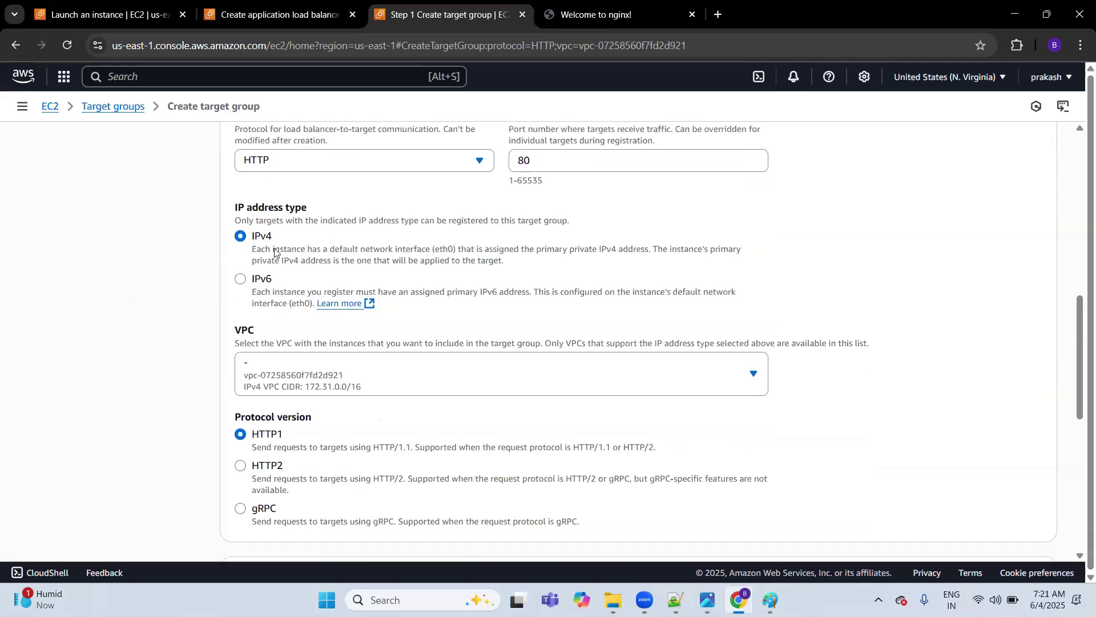
scroll(282, 246, "down", 3)
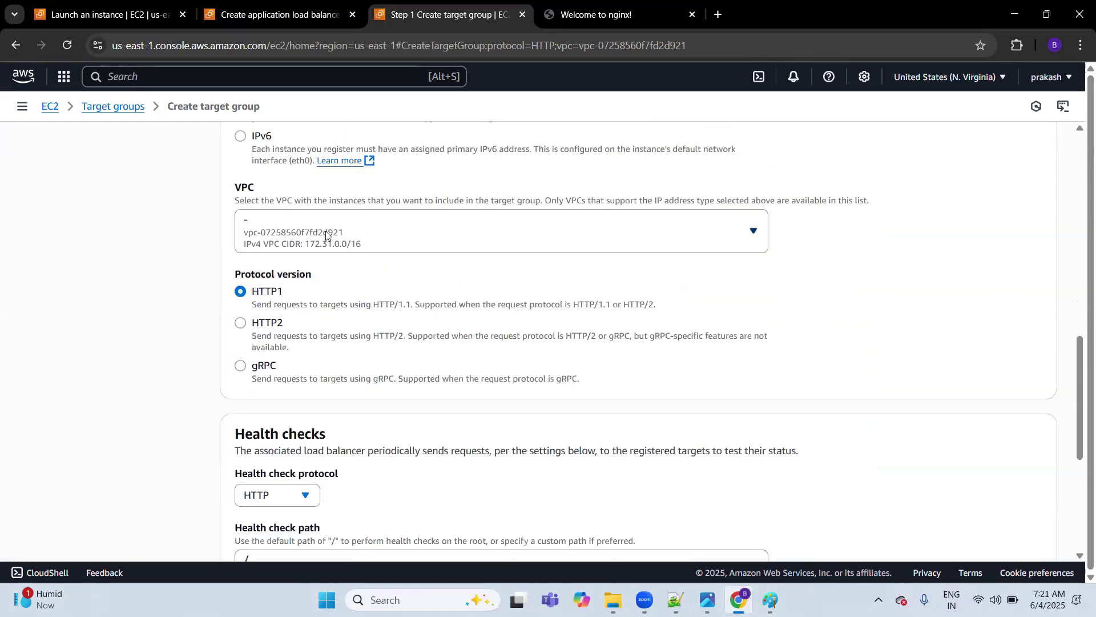
scroll(331, 225, "down", 6)
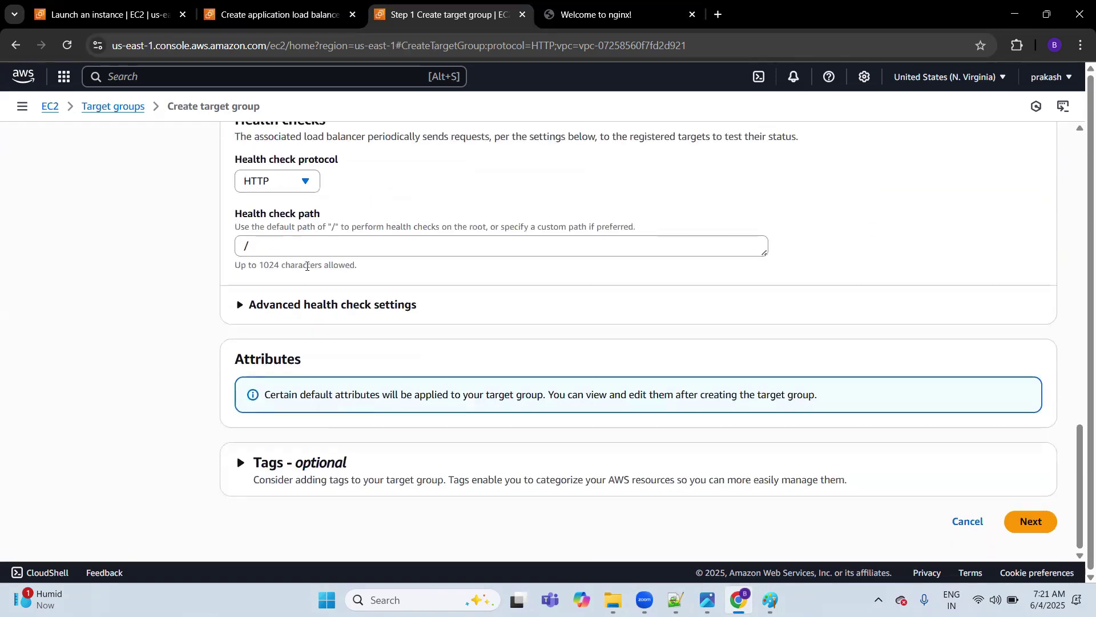
left_click(1031, 521)
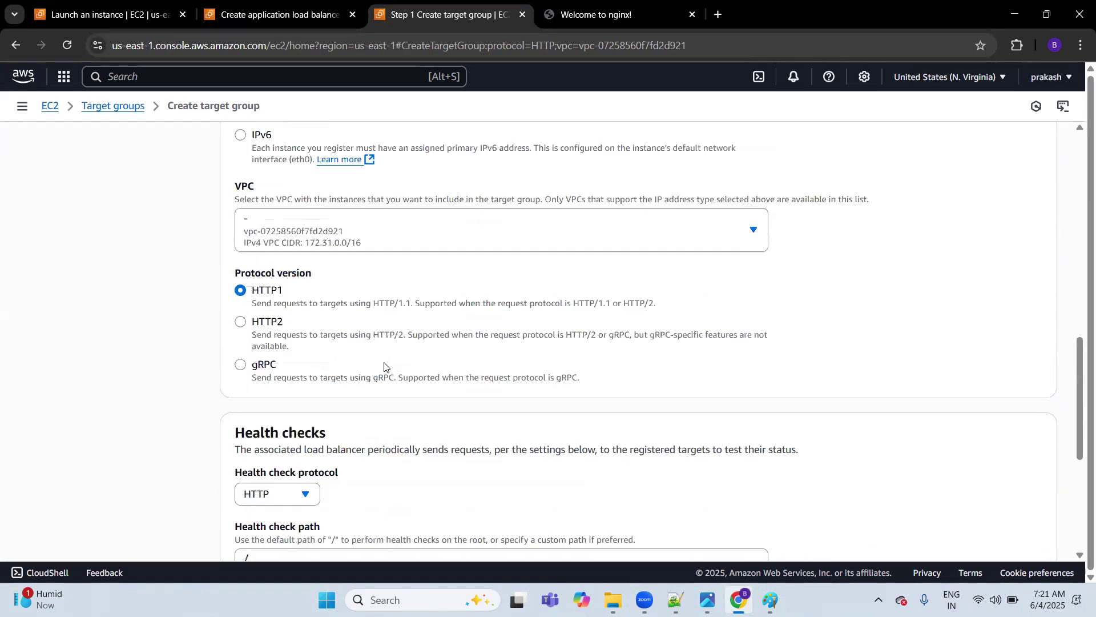
Set the target group name to ubuntutargetgrp and proceed to registering targets.
left_click_drag(360, 341, 223, 344)
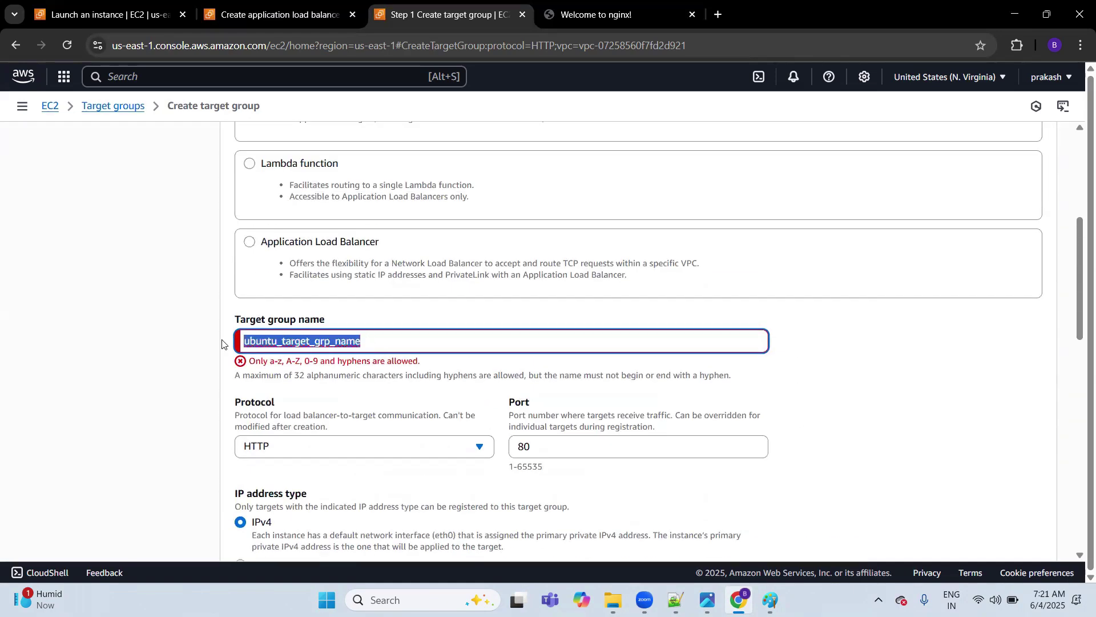
type("ubuntut")
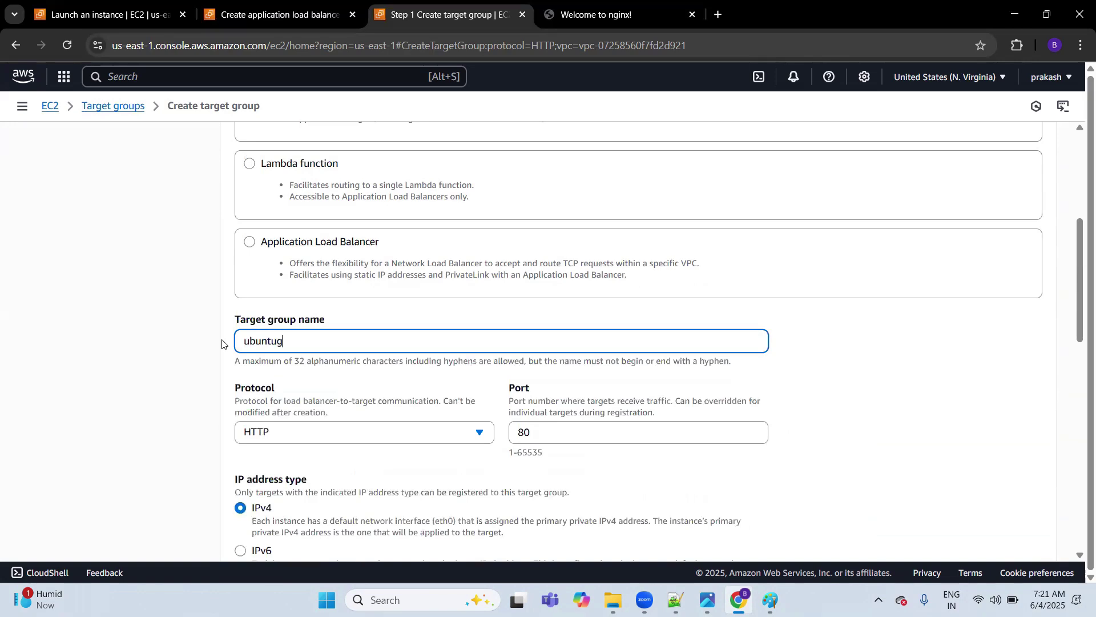
type("argetgrp")
scroll(222, 344, "down", 15)
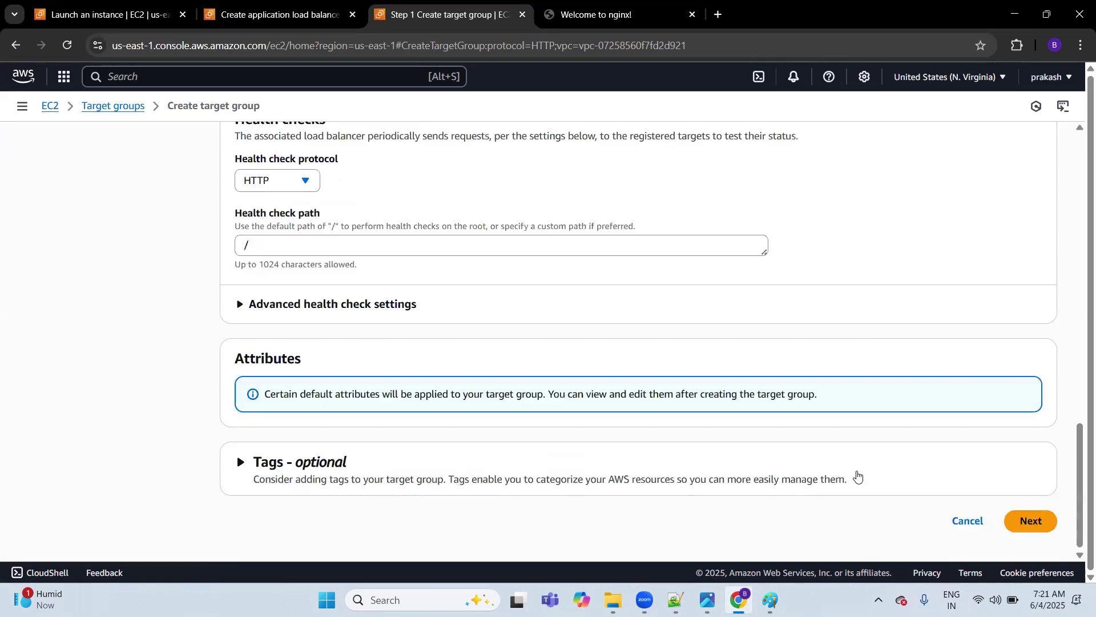
left_click(1033, 522)
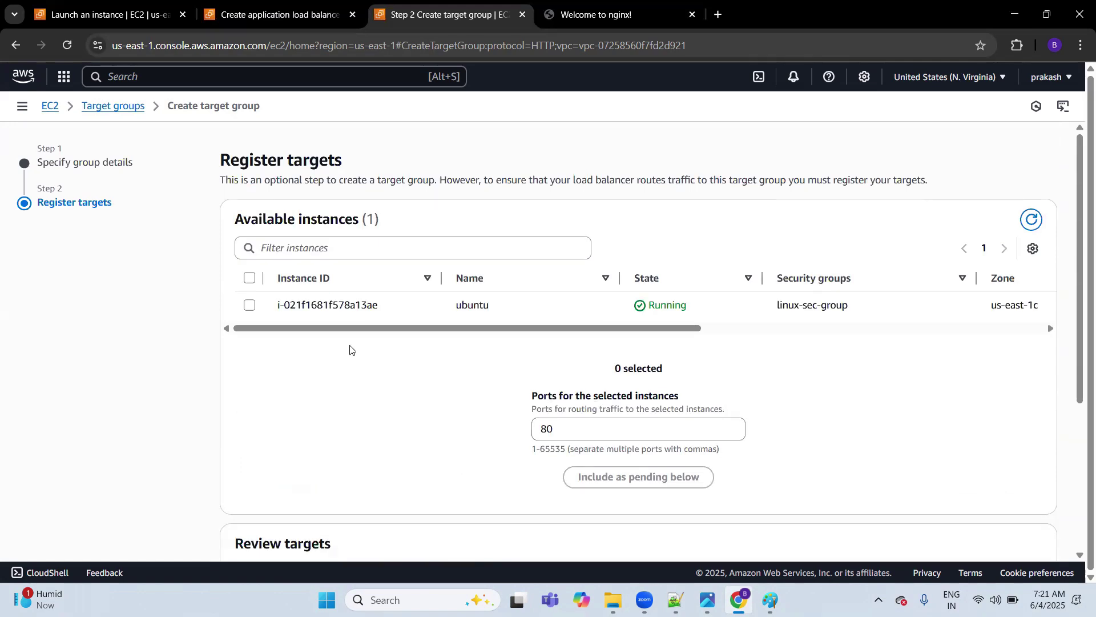
Select the ubuntu instance and create the target group without including the selection as a pending target.
left_click(249, 306)
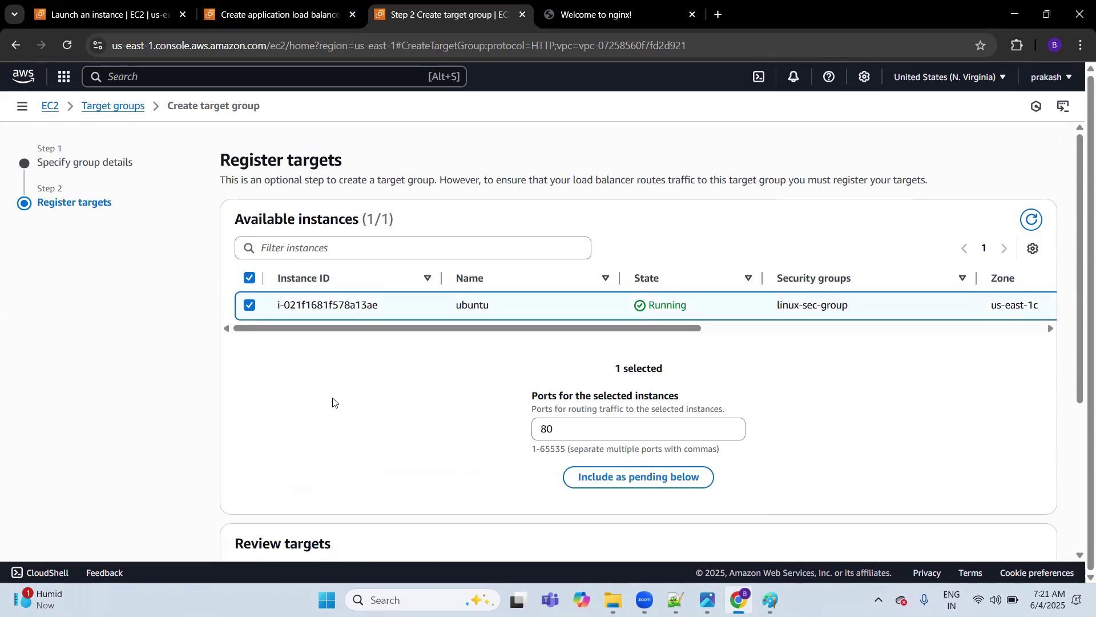
scroll(337, 388, "down", 4)
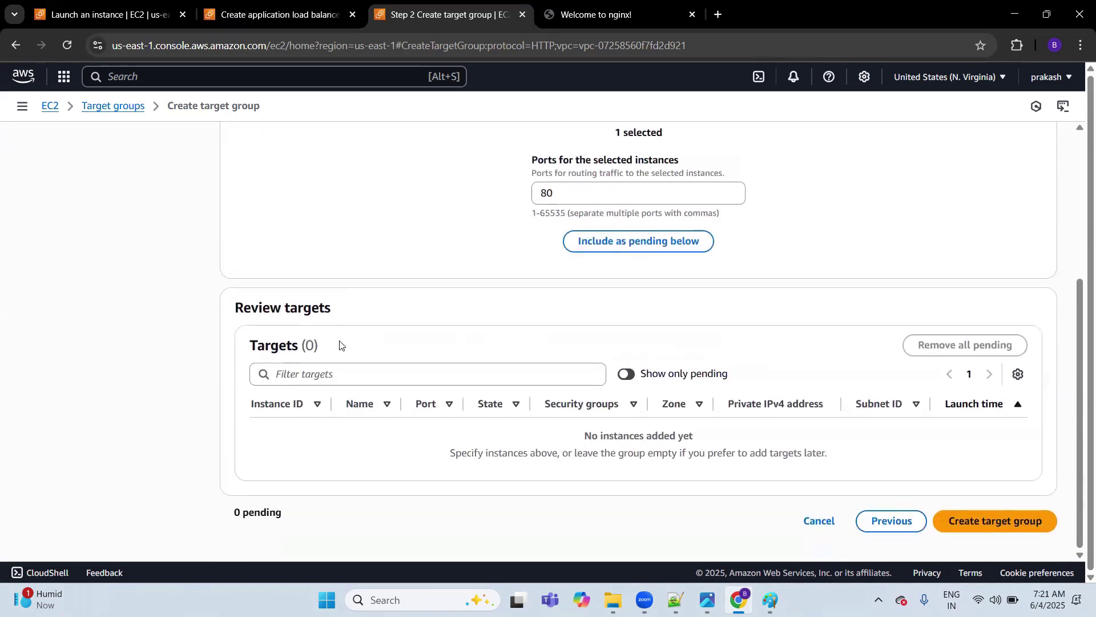
left_click(1047, 518)
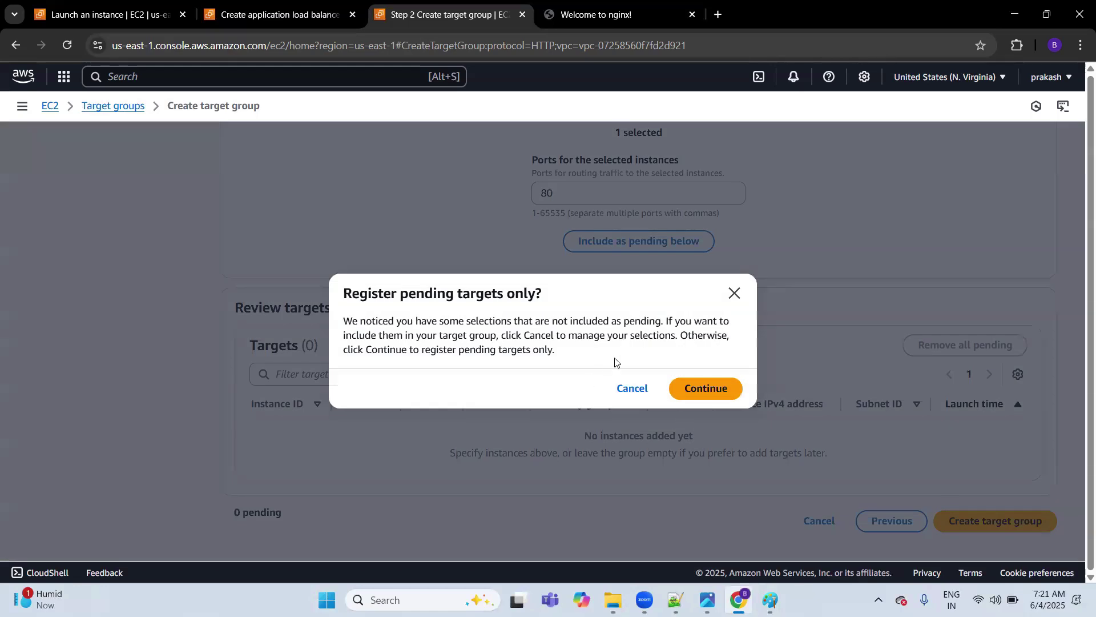
left_click(700, 393)
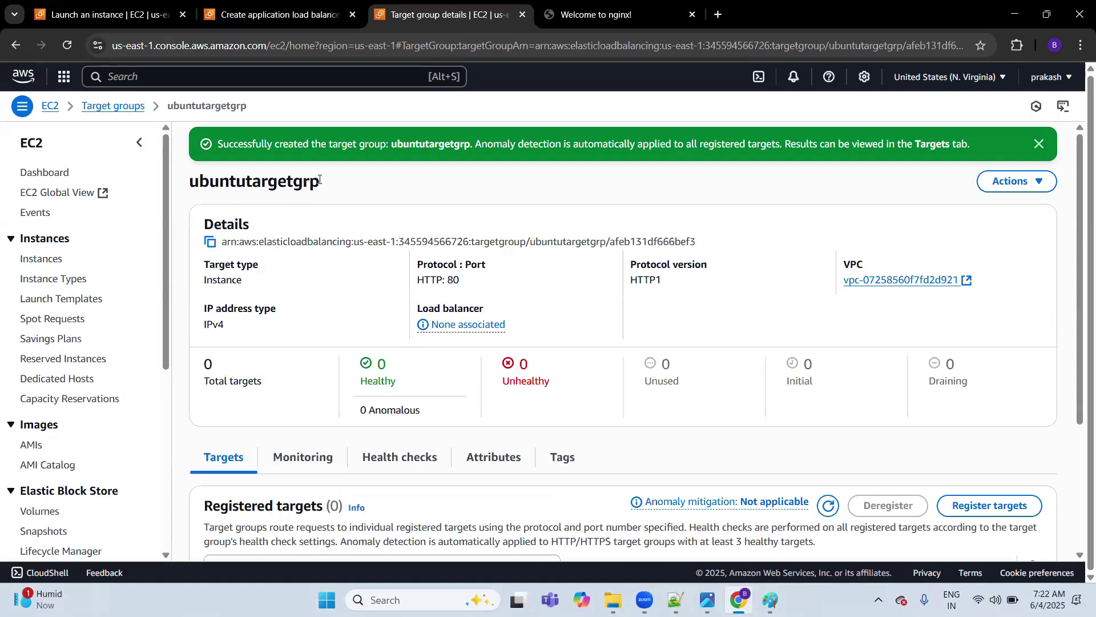
Set the HTTP:80 listener's default action in the load balancer form to forward to ubuntutargetgrp.
left_click(285, 4)
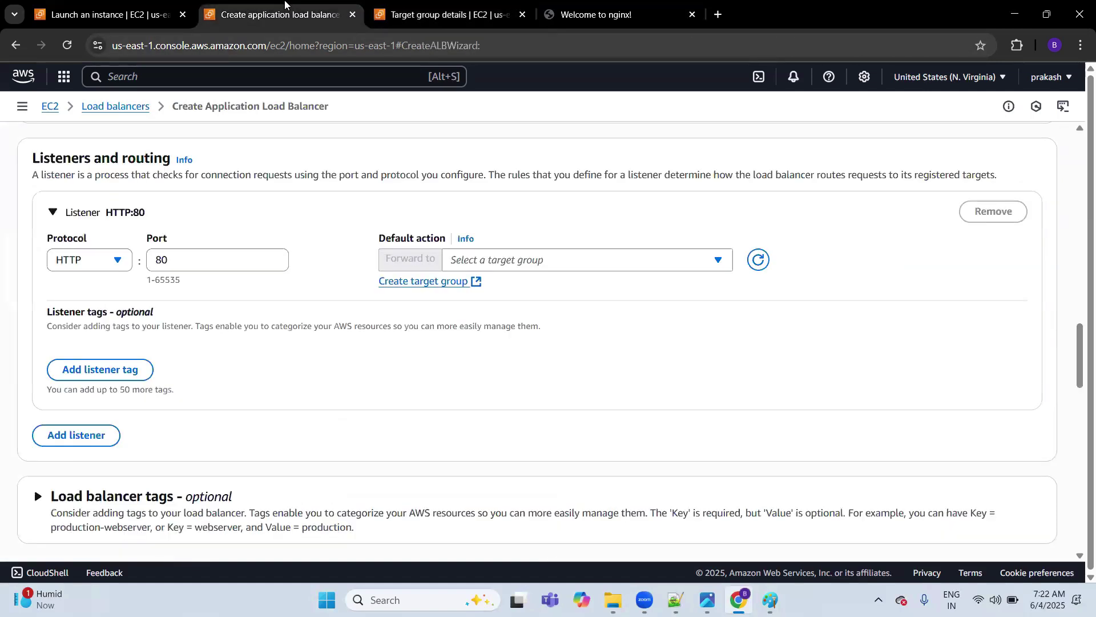
left_click(549, 262)
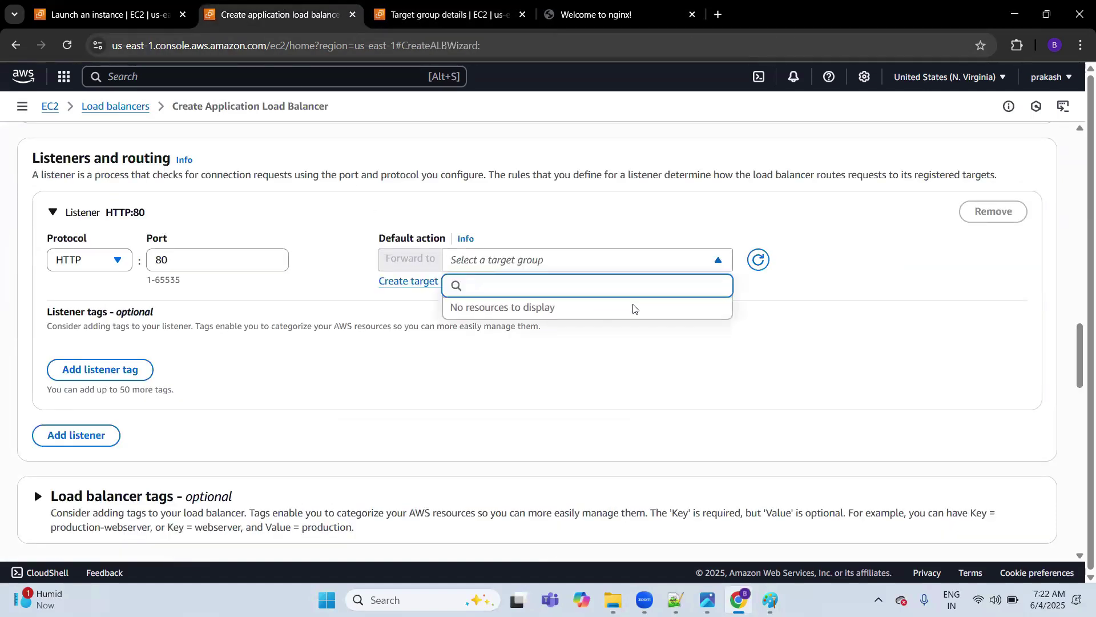
left_click(748, 311)
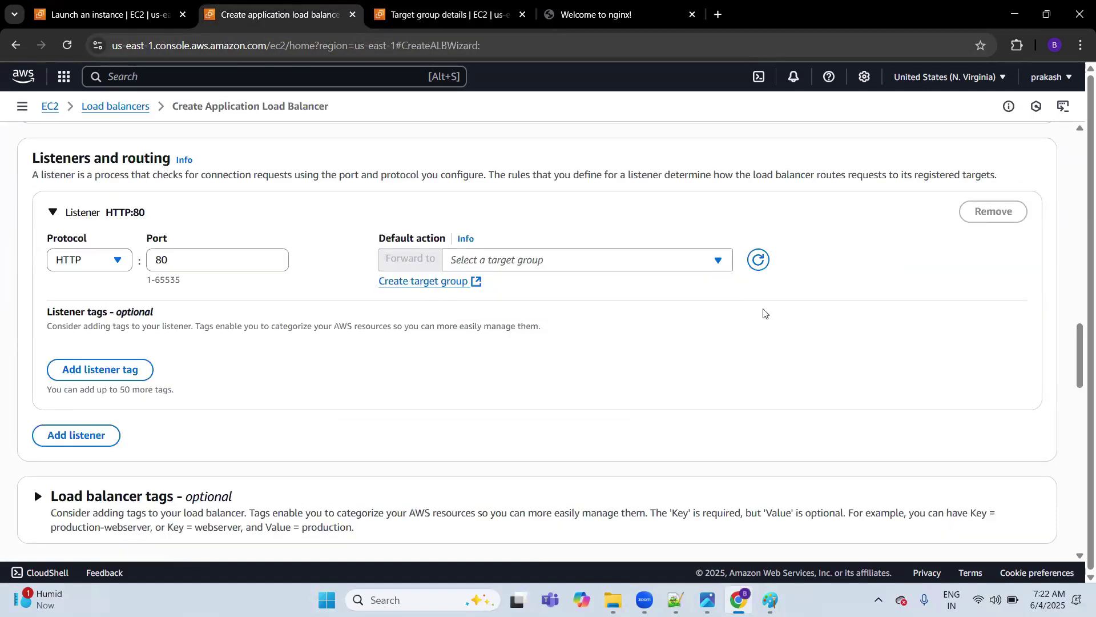
left_click(602, 266)
left_click(583, 322)
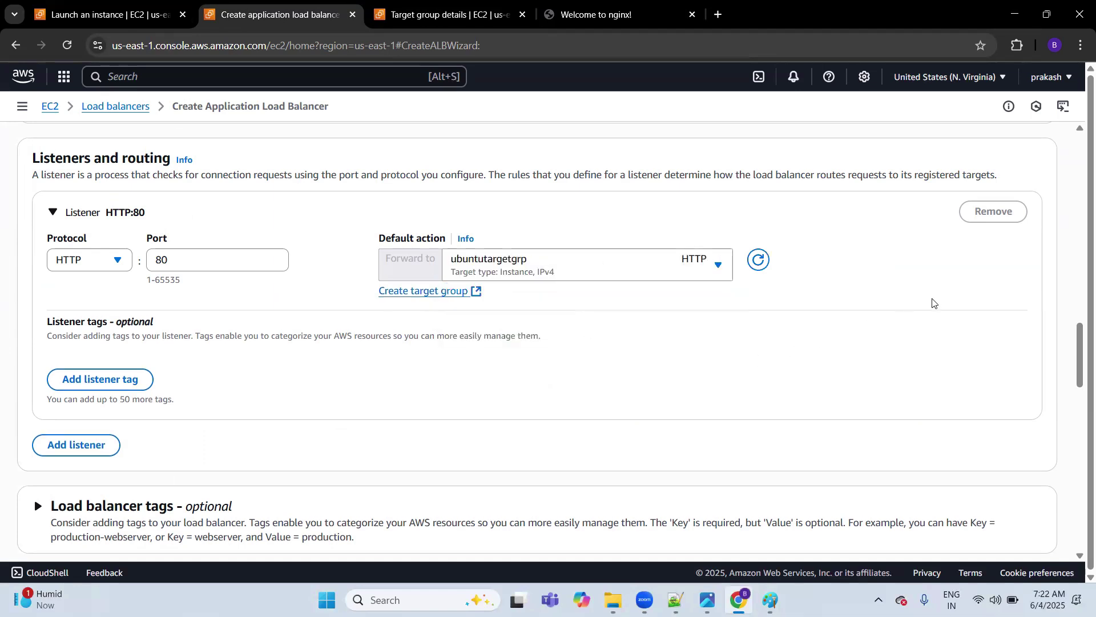
Change the load balancer name to ubuntualb and create the load balancer, leaving the optional service integrations off.
scroll(302, 375, "down", 2)
scroll(302, 375, "down", 10)
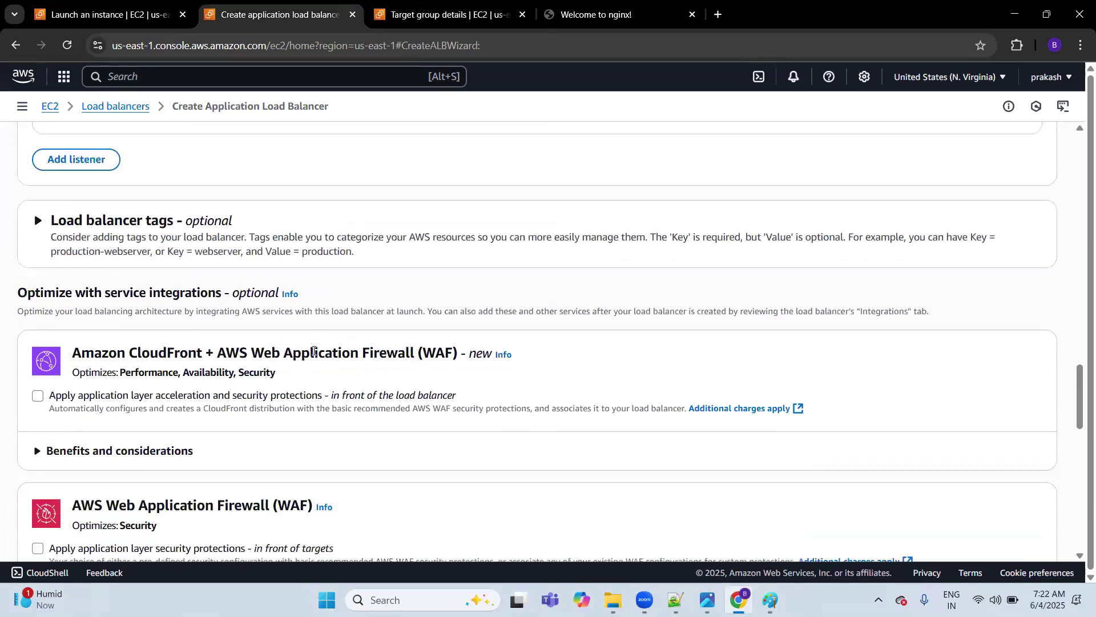
scroll(370, 315, "down", 5)
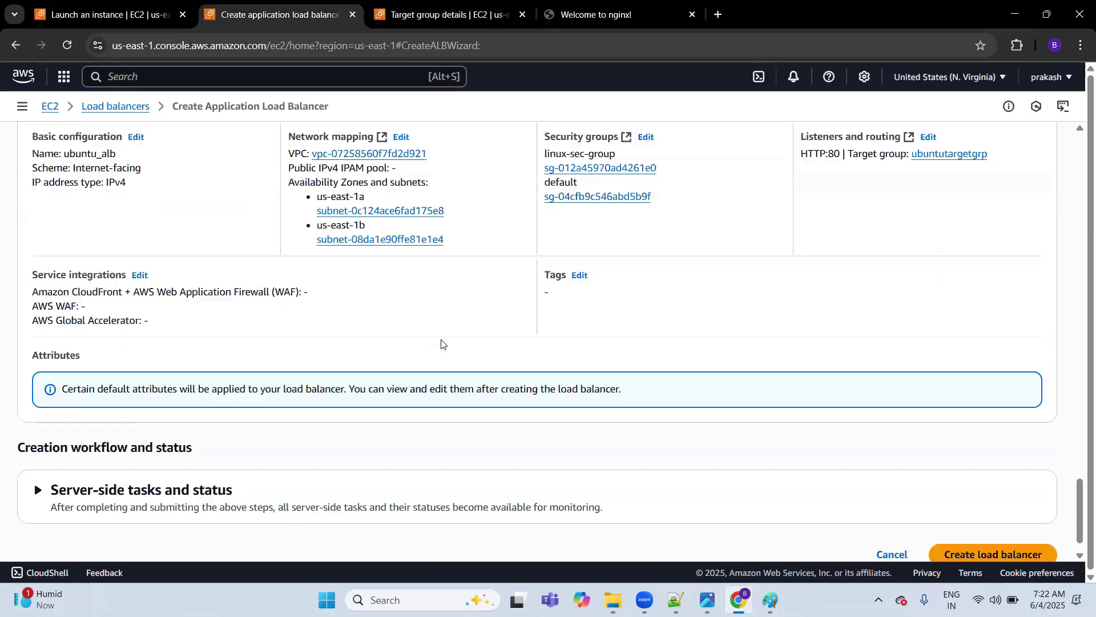
scroll(633, 365, "up", 5)
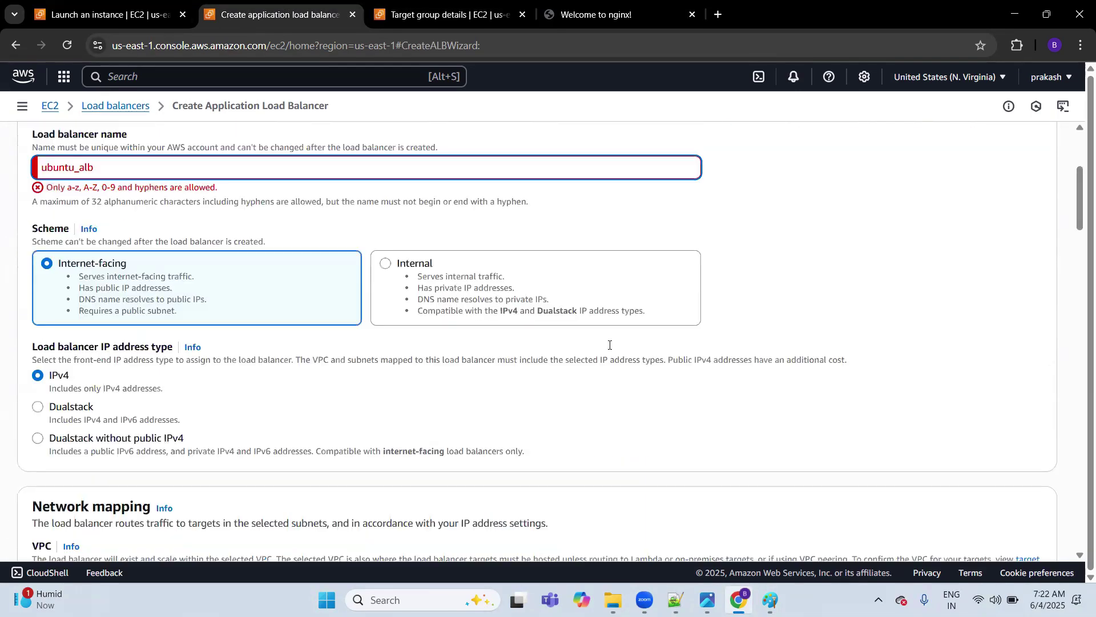
key("ctrl+a")
type("ubuntualb")
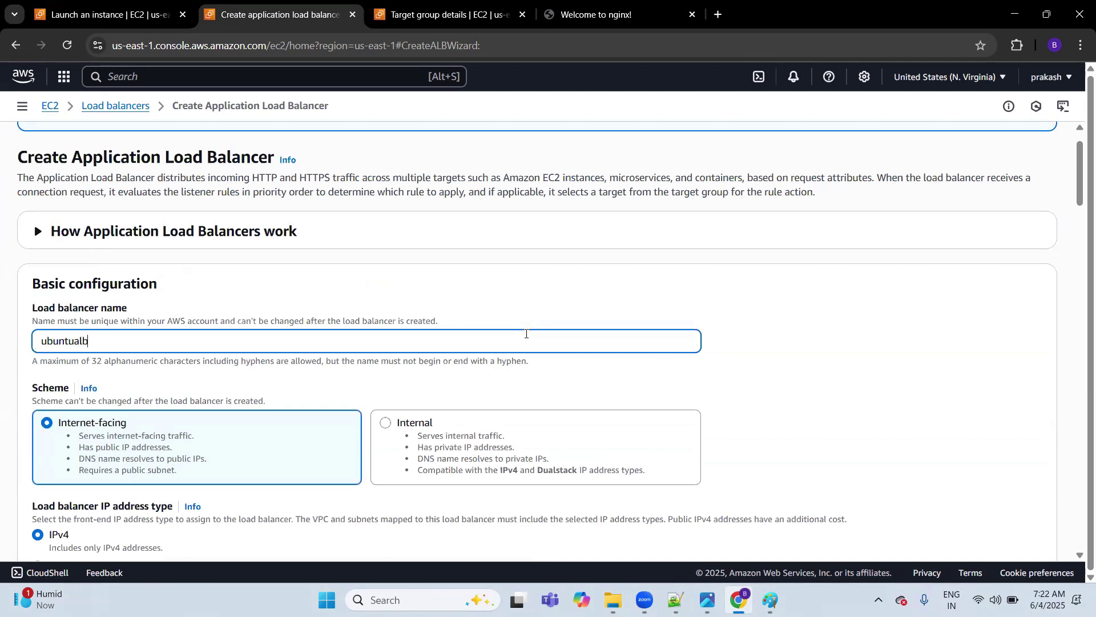
scroll(531, 334, "down", 15)
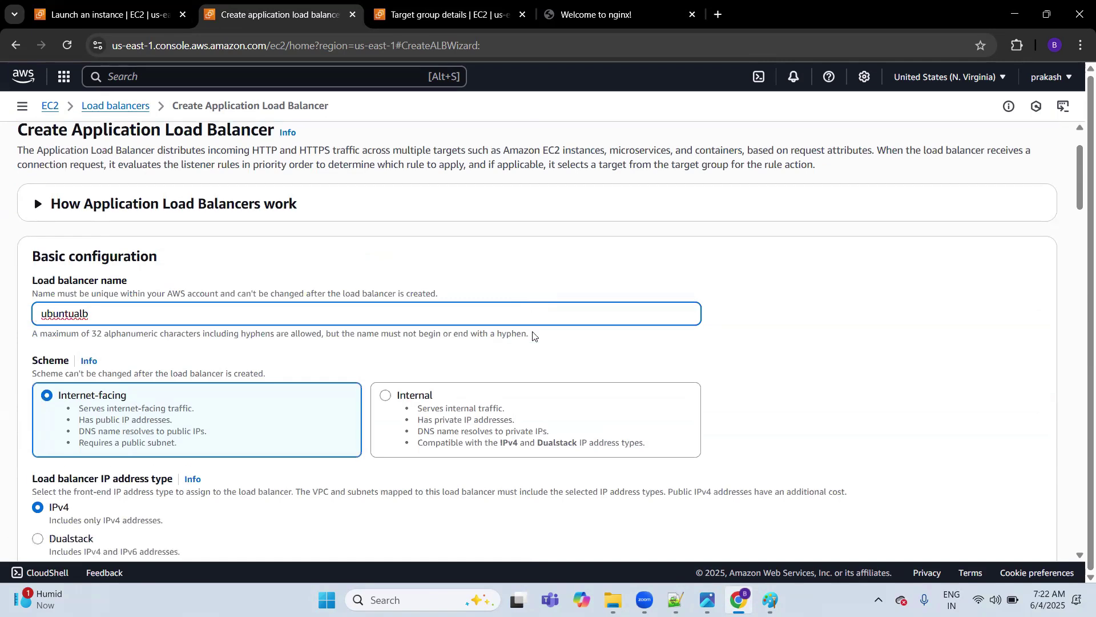
scroll(937, 459, "down", 15)
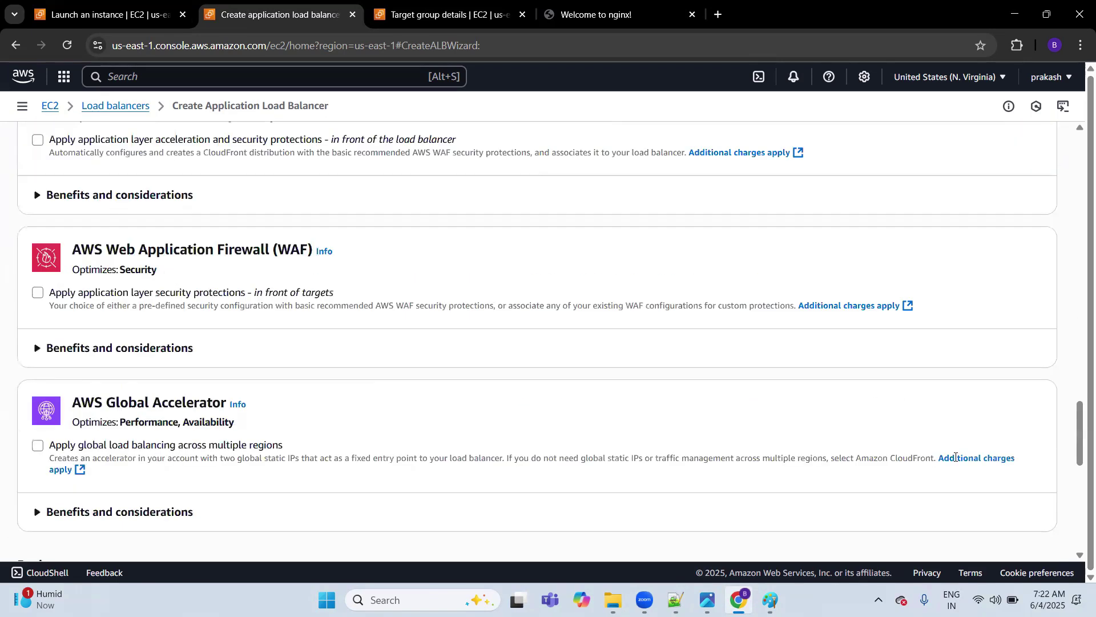
left_click(982, 521)
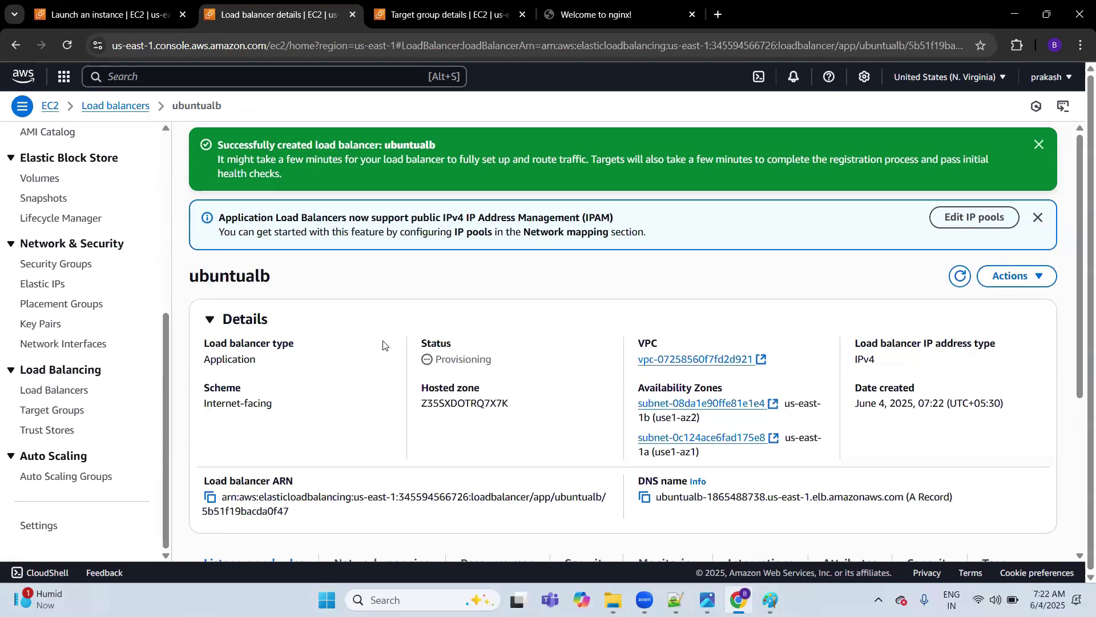
Dismiss the notices and check the status of ubuntualb on its details page and in the refreshed load balancers list.
left_click(1040, 146)
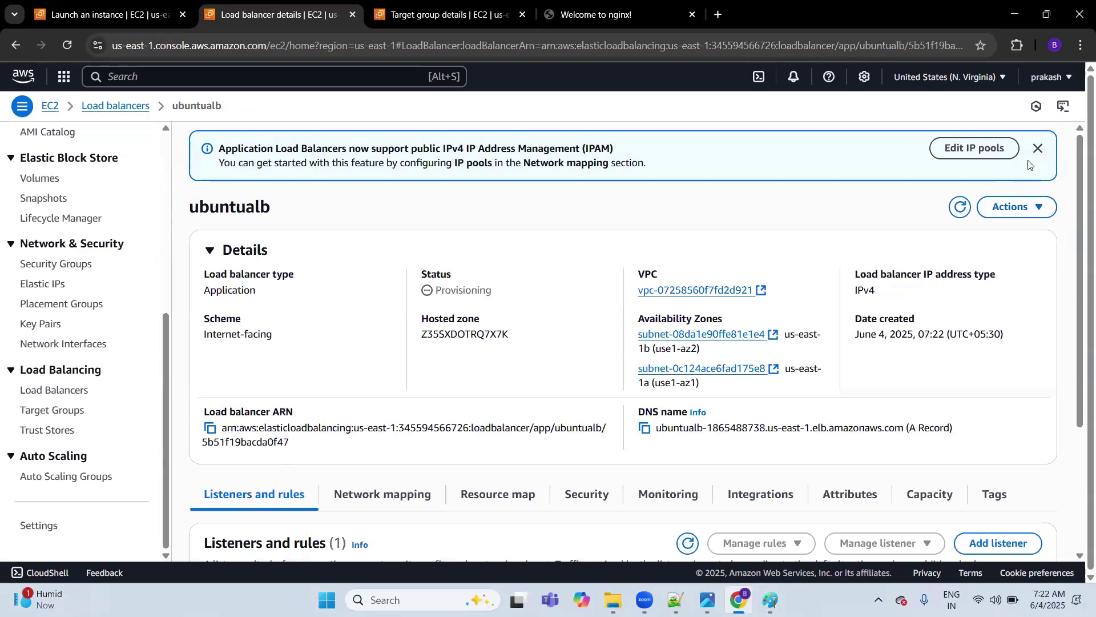
left_click(1036, 148)
left_click_drag(496, 229, 438, 222)
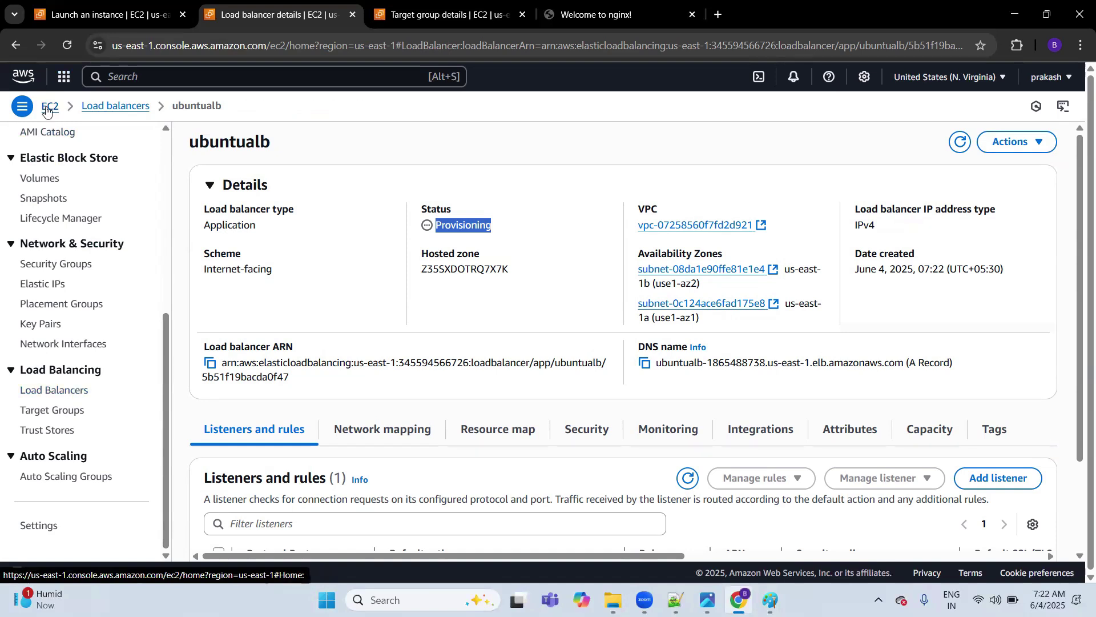
left_click(68, 392)
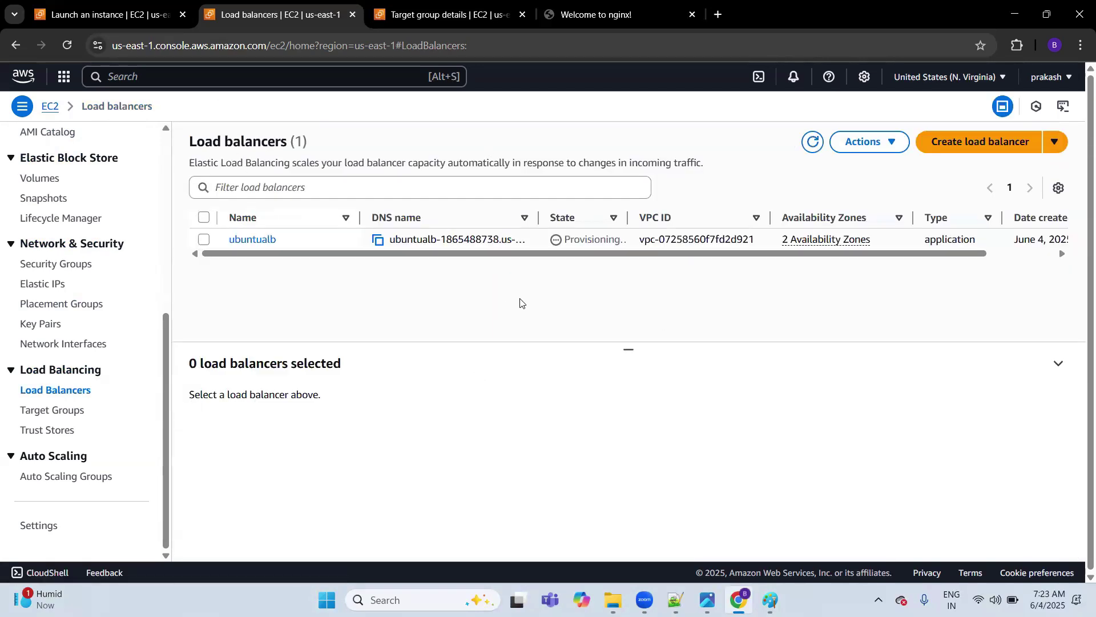
left_click(814, 145)
left_click(591, 240)
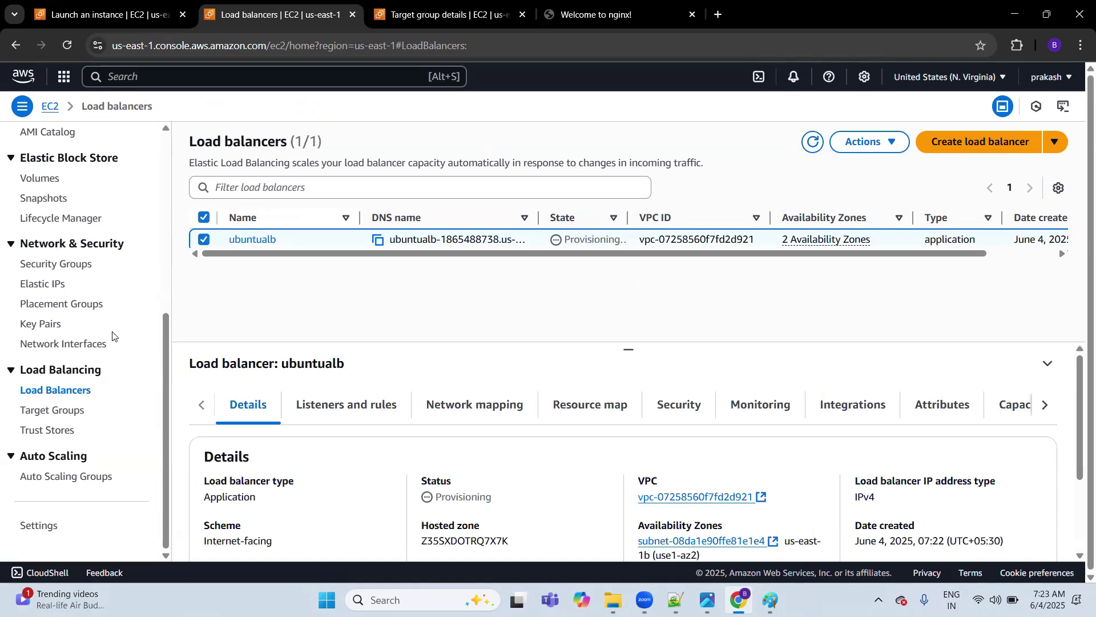
Open the EC2 instances list and refresh it to check the ubuntu instance's status.
scroll(104, 394, "up", 5)
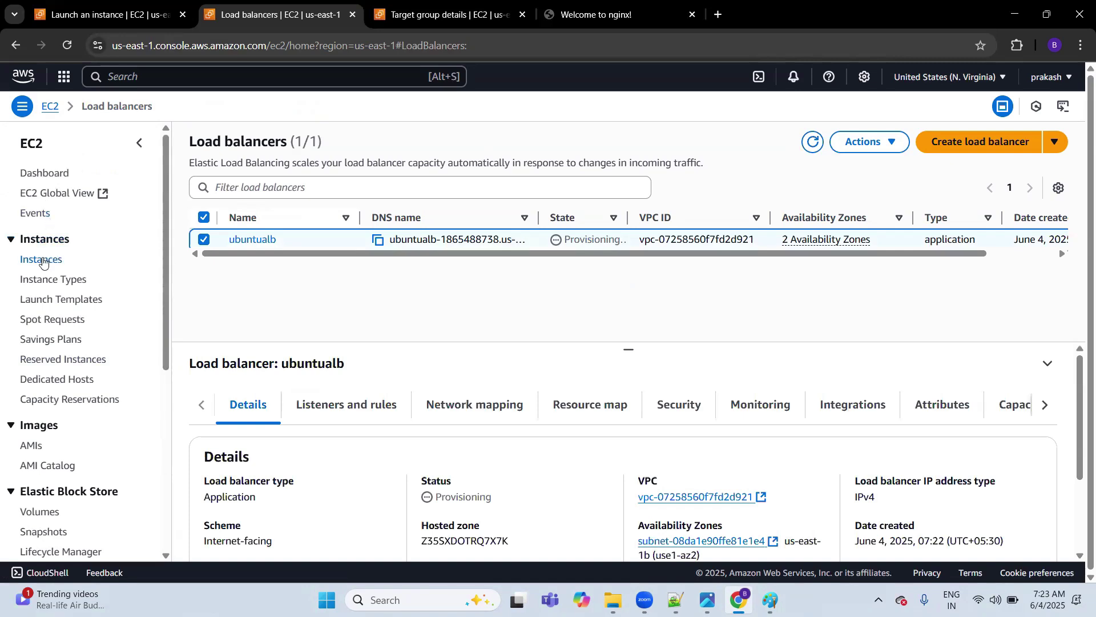
left_click(42, 260)
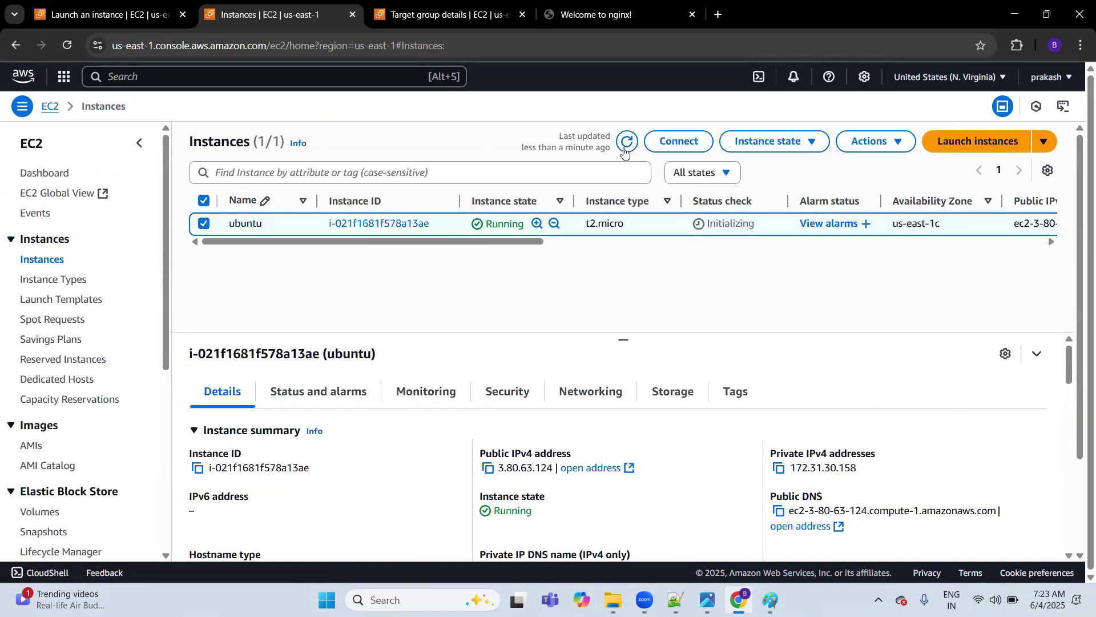
left_click(627, 142)
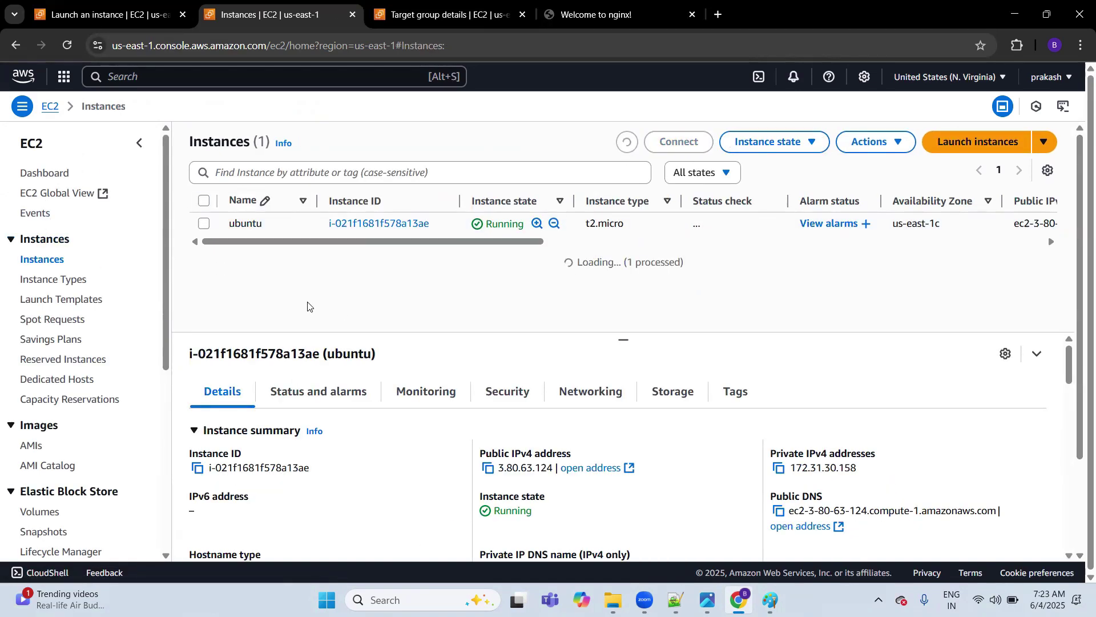
Open the AMIs list and check the status of ubuntu-nginx-image.
scroll(78, 294, "down", 1)
scroll(79, 291, "down", 1)
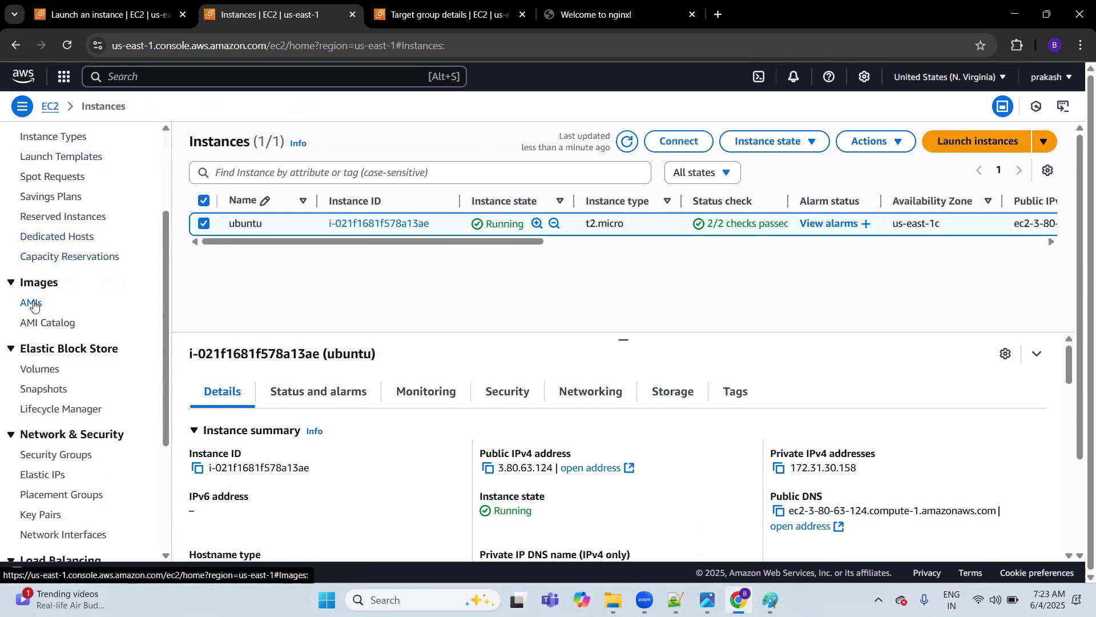
left_click(32, 302)
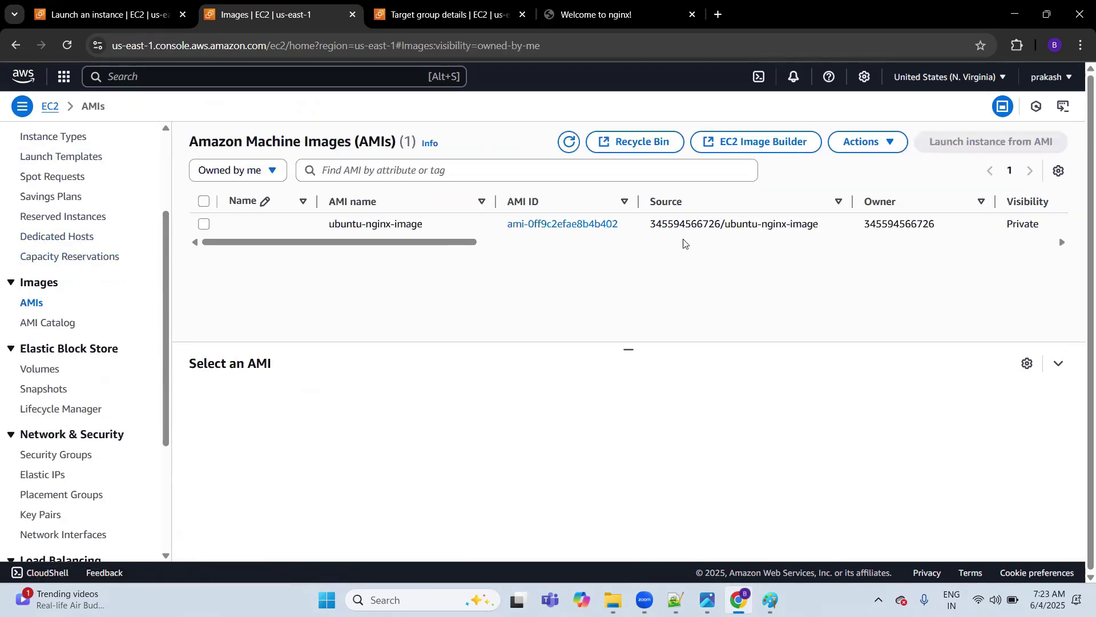
left_click_drag(454, 246, 533, 246)
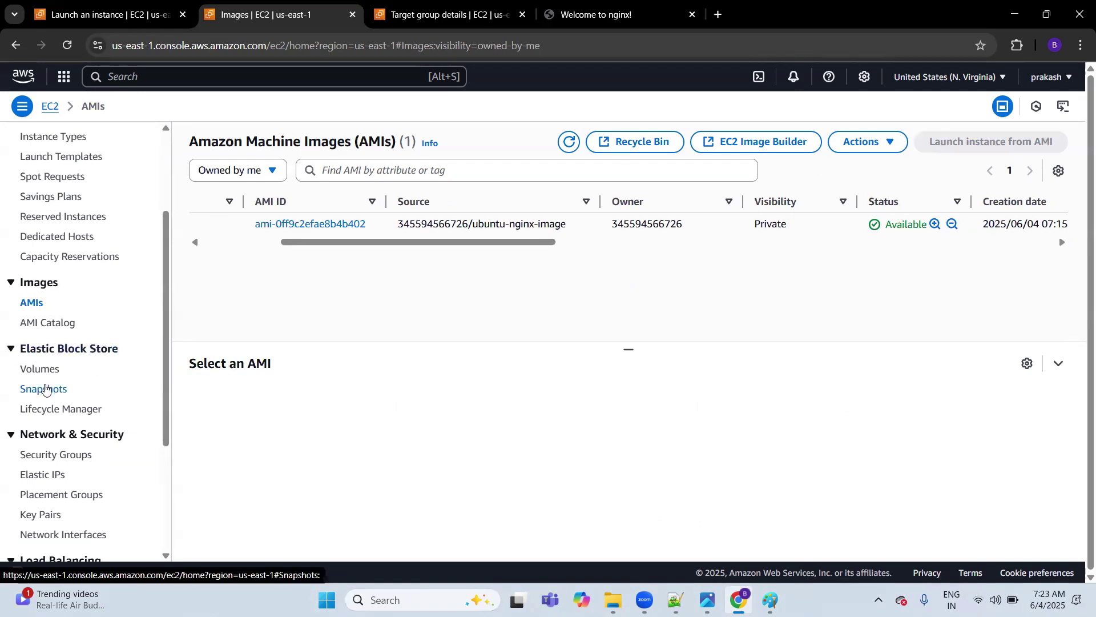
Open the EBS snapshots list, refresh it, and check the status of the snapshot created from the image.
left_click(45, 389)
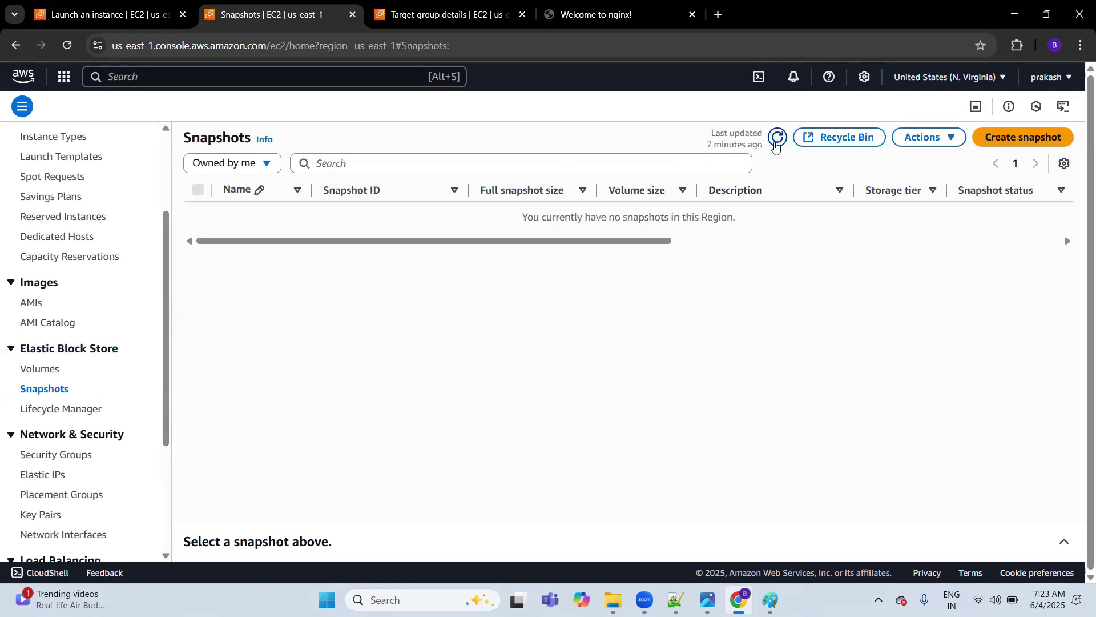
left_click(778, 137)
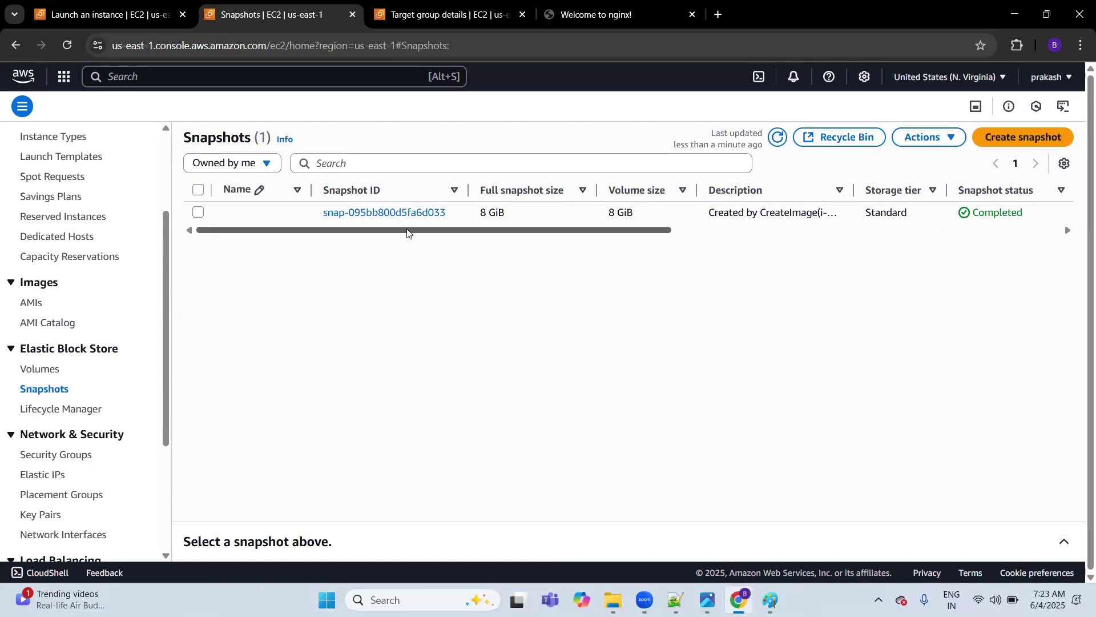
left_click_drag(407, 230, 448, 233)
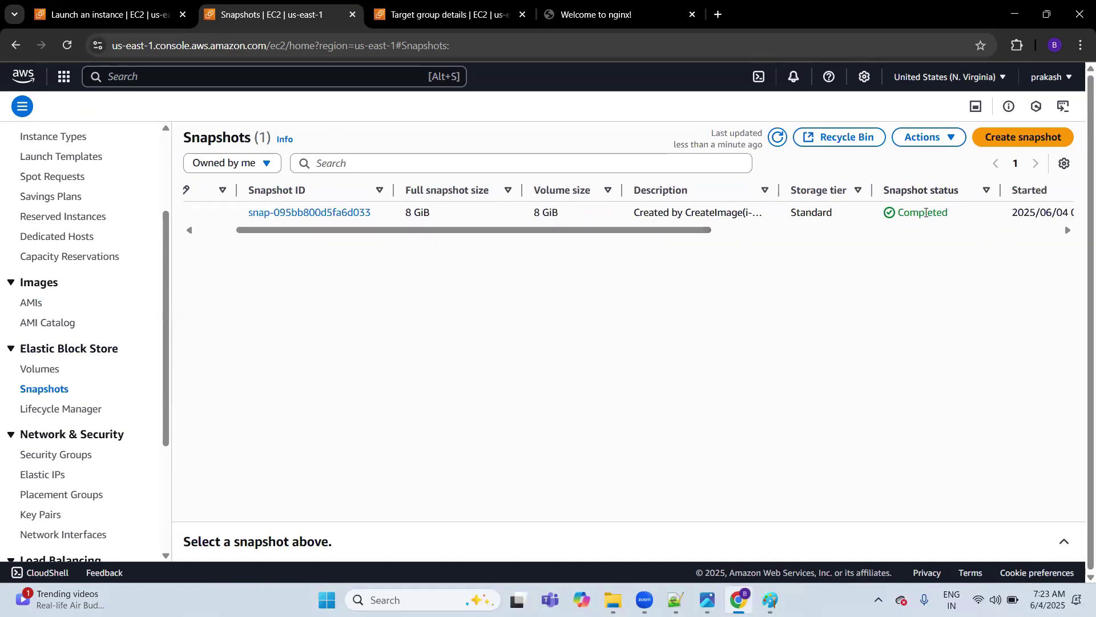
double_click(924, 212)
left_click_drag(672, 231, 501, 234)
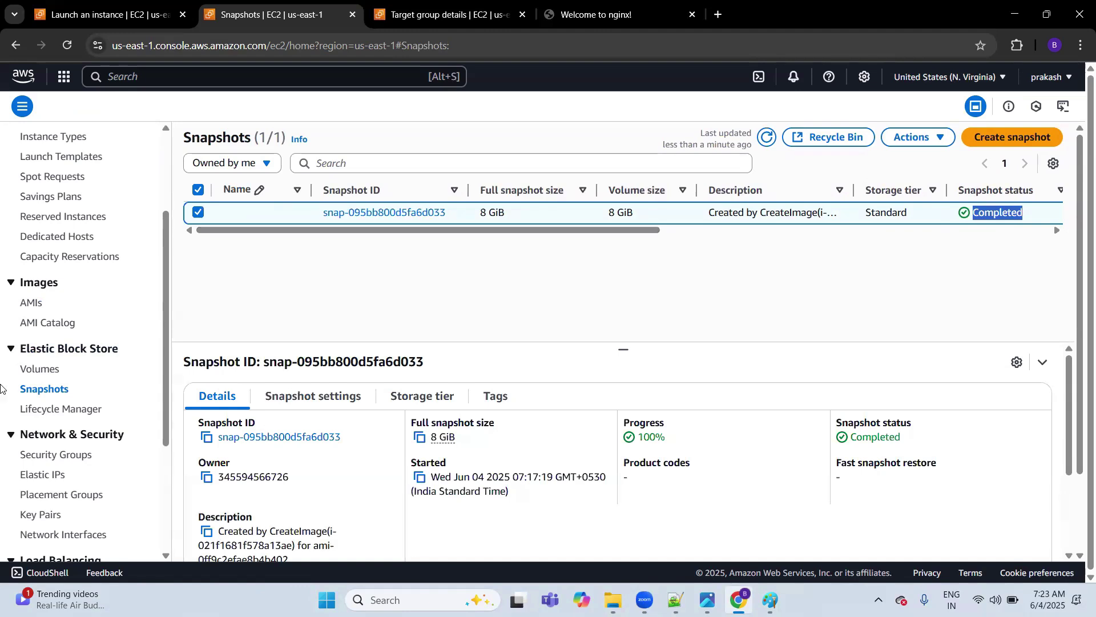
Return to the EC2 instances list to check the ubuntu instance's status, and clear its selection.
scroll(73, 382, "up", 3)
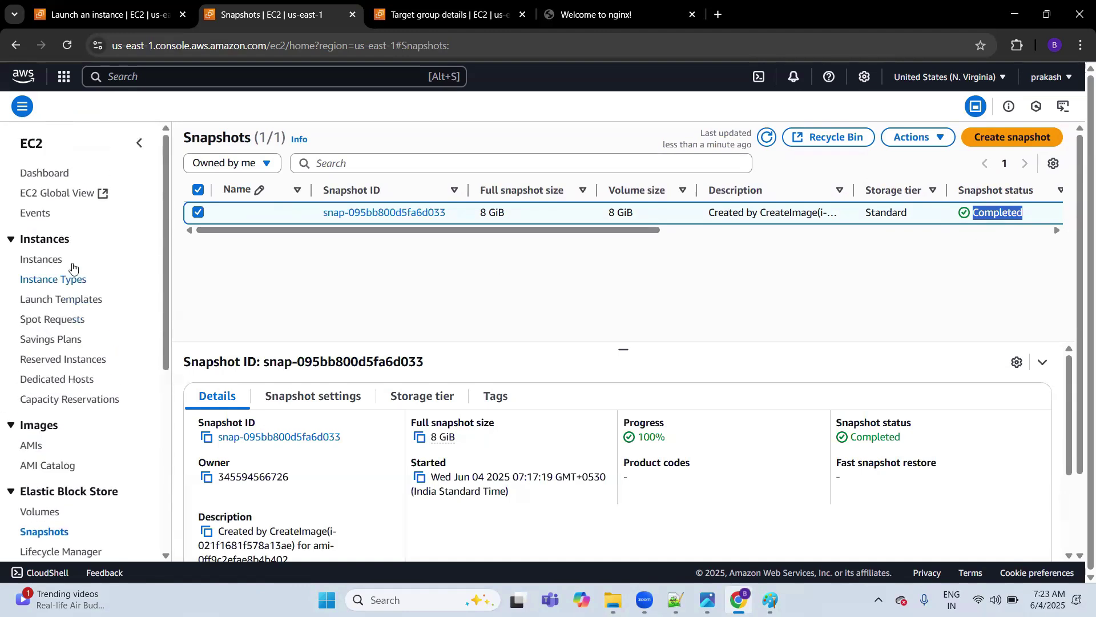
left_click(41, 259)
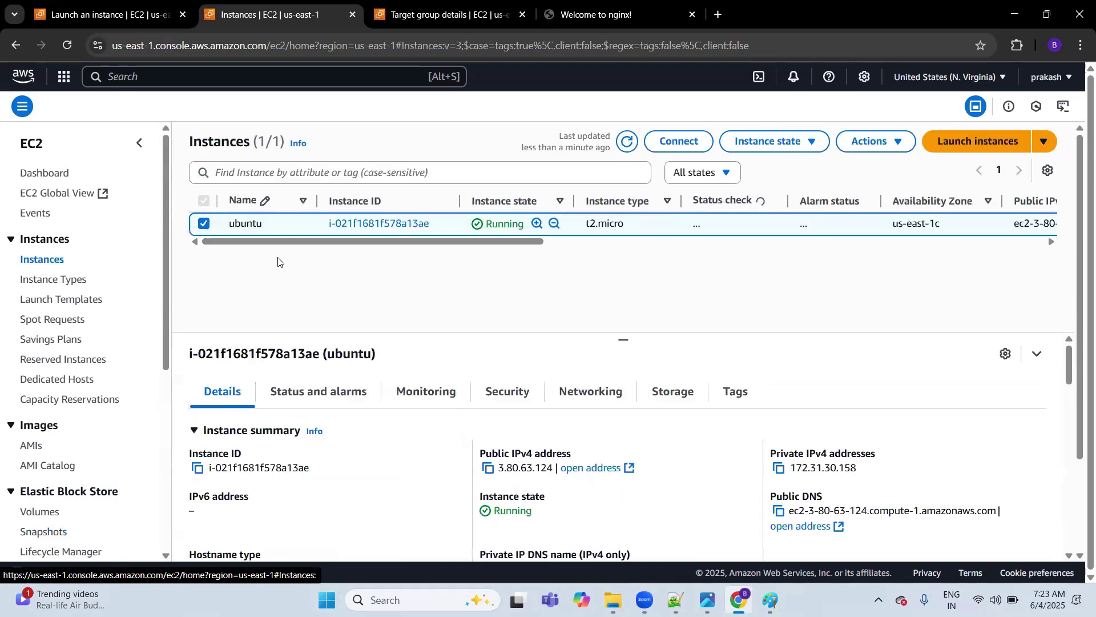
left_click(204, 224)
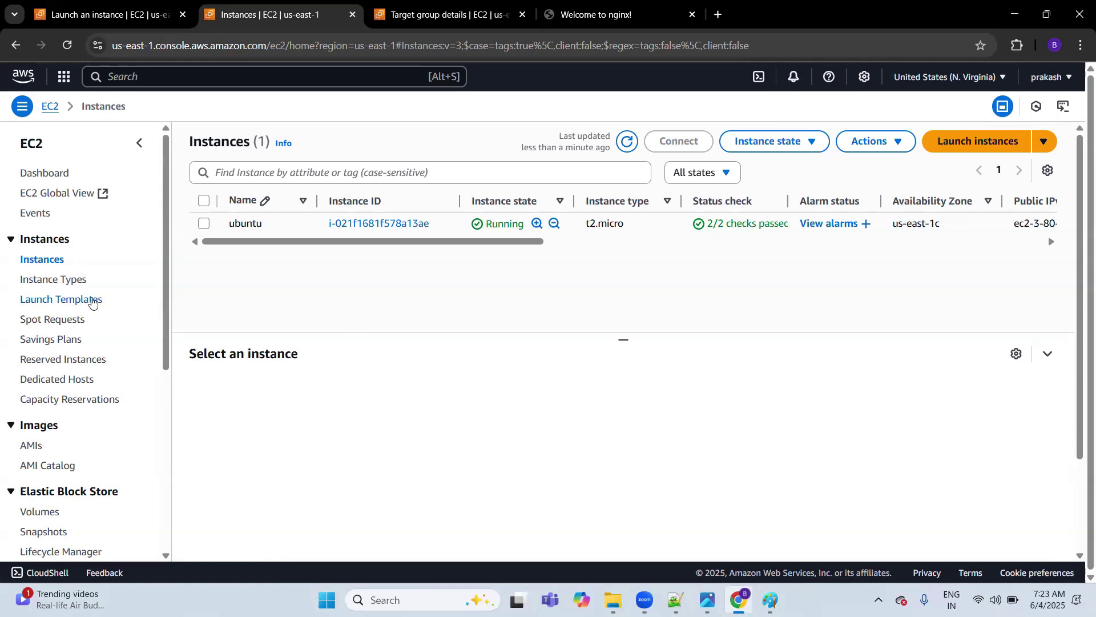
Open the load balancers list, deselect ubuntualb, and refresh the list to check its provisioning state.
scroll(92, 299, "down", 5)
scroll(91, 300, "down", 1)
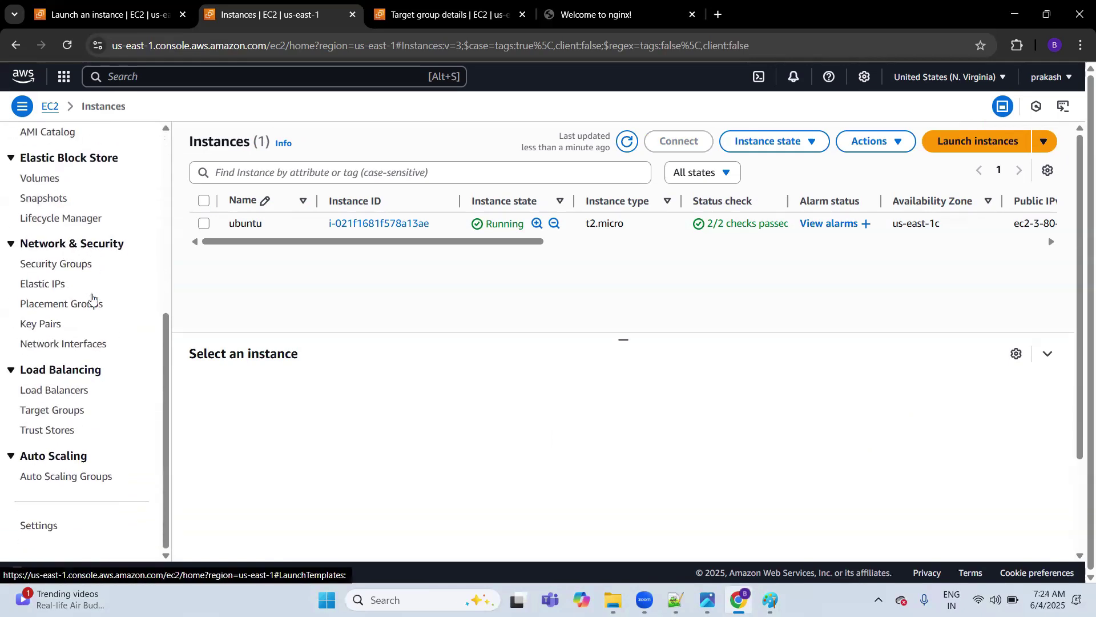
left_click(66, 390)
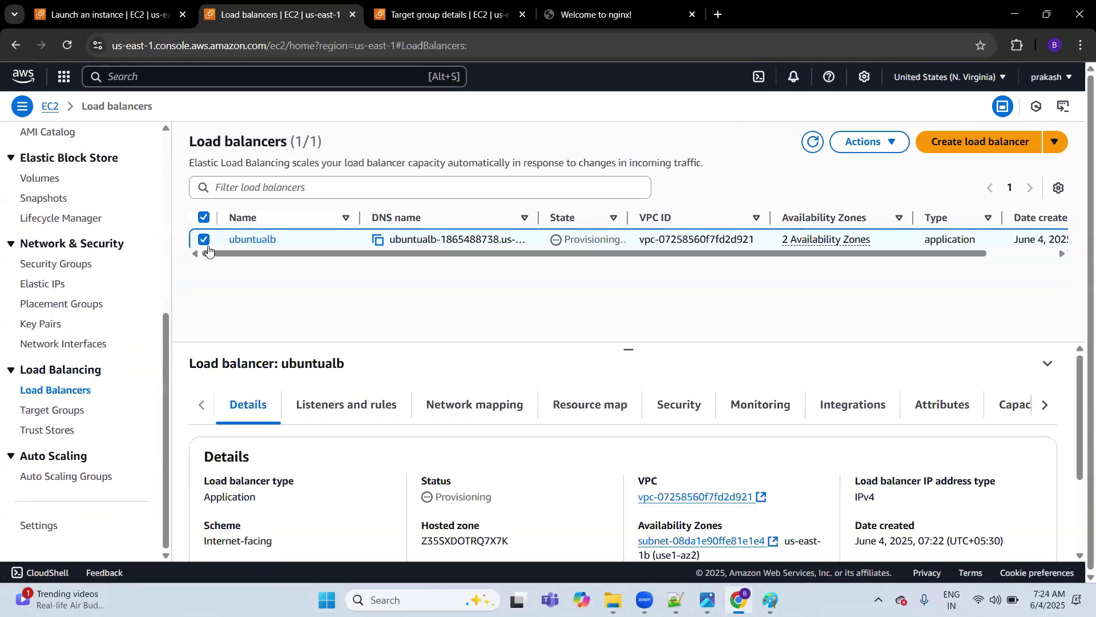
left_click(205, 240)
left_click(812, 141)
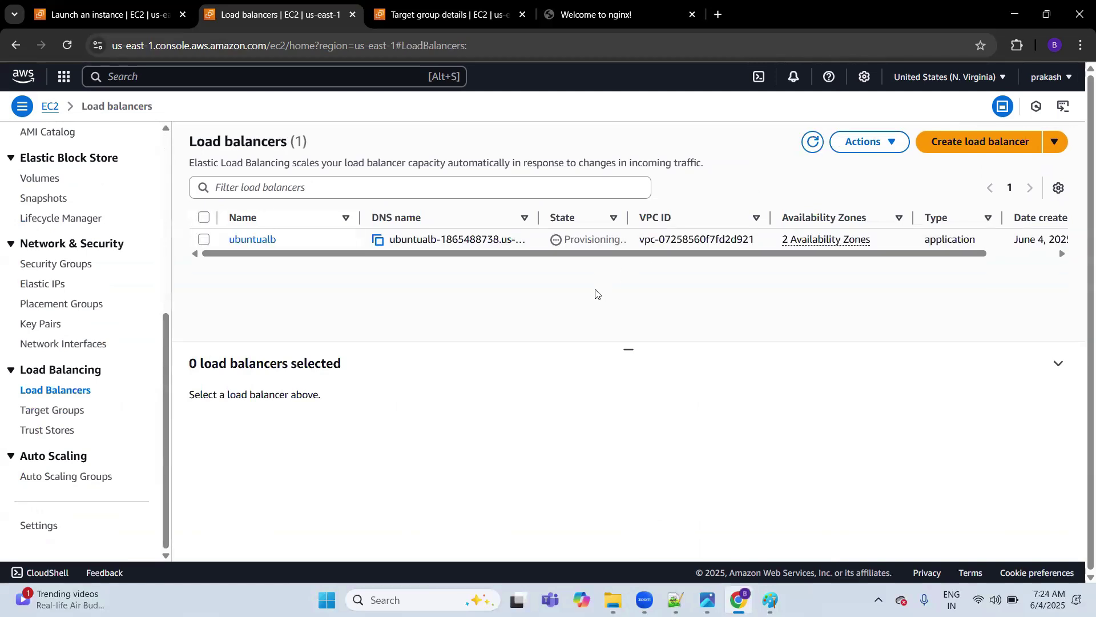
Open the ubuntutargetgrp target group's details page and check its registered targets.
left_click(73, 411)
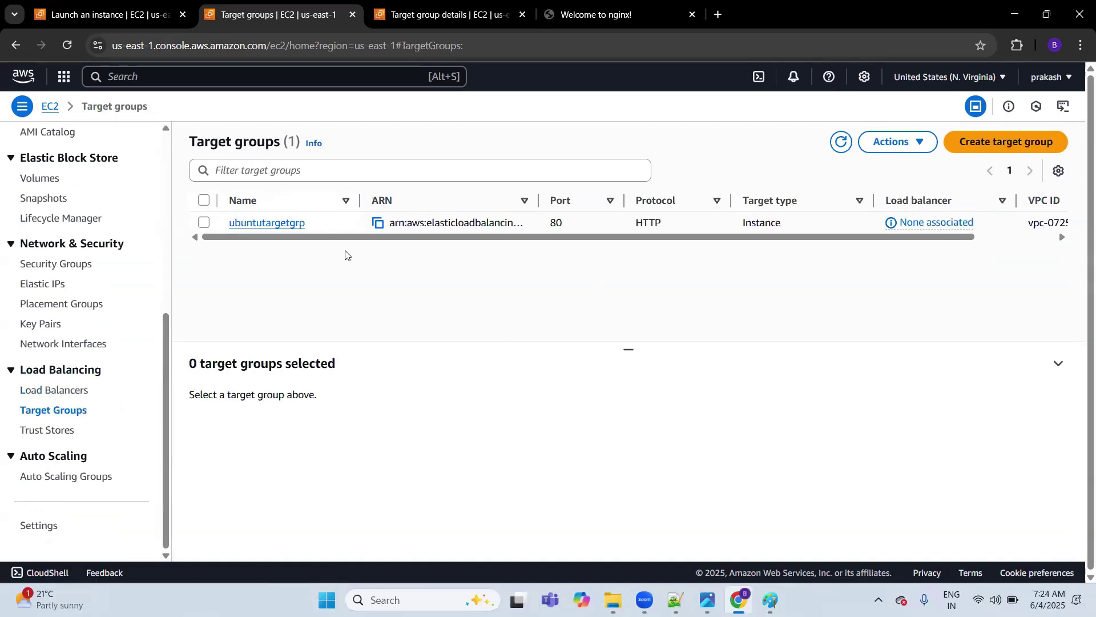
left_click(288, 224)
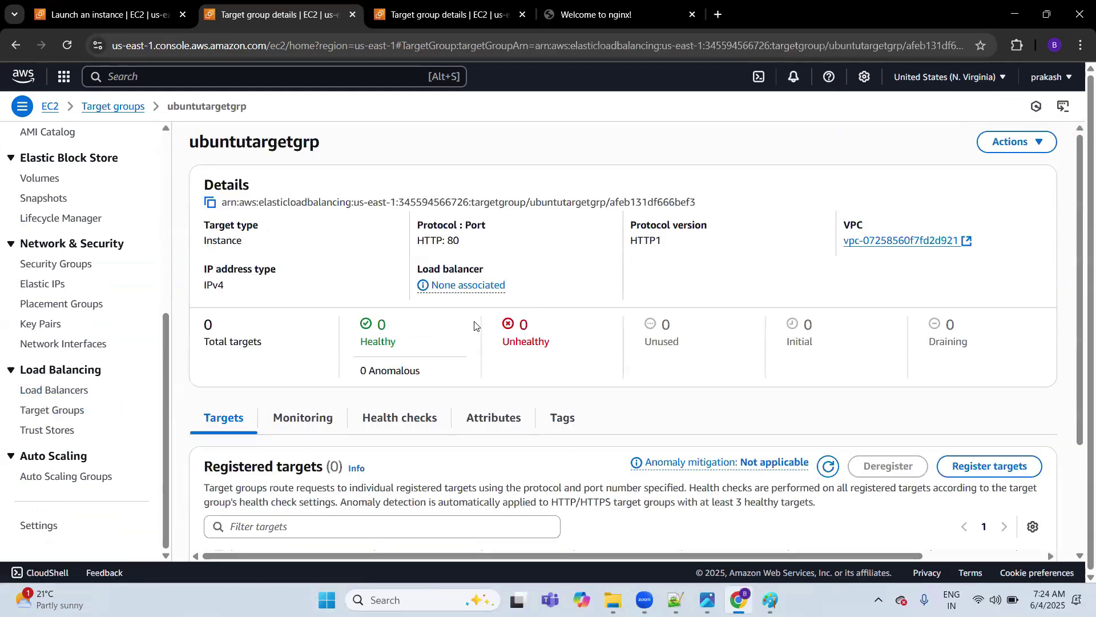
scroll(583, 297, "down", 3)
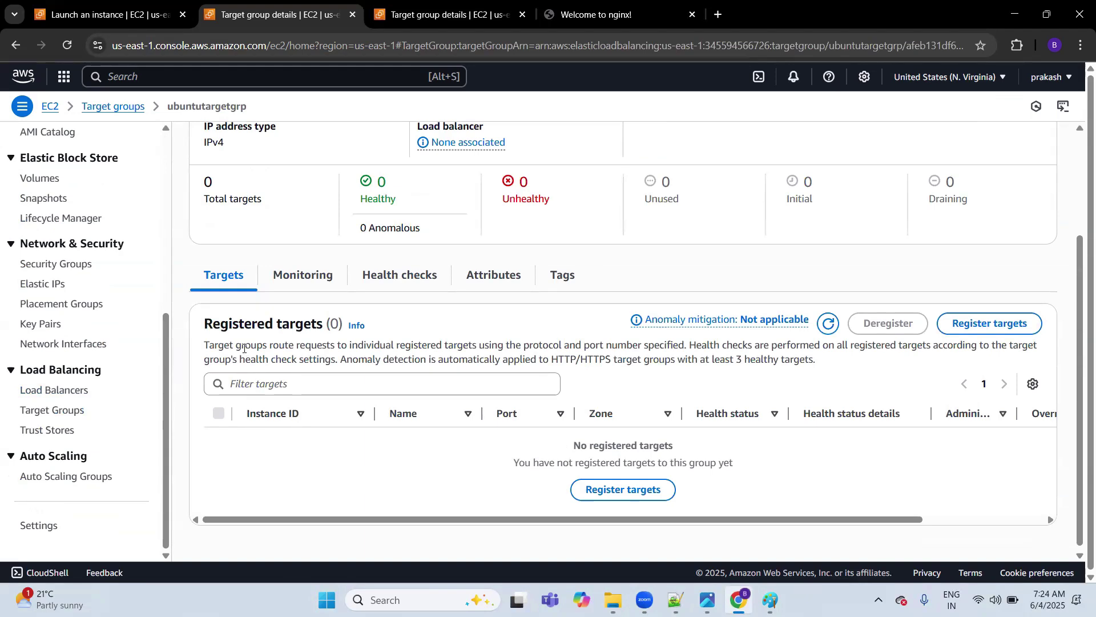
scroll(259, 388, "up", 1)
left_click_drag(207, 394, 339, 392)
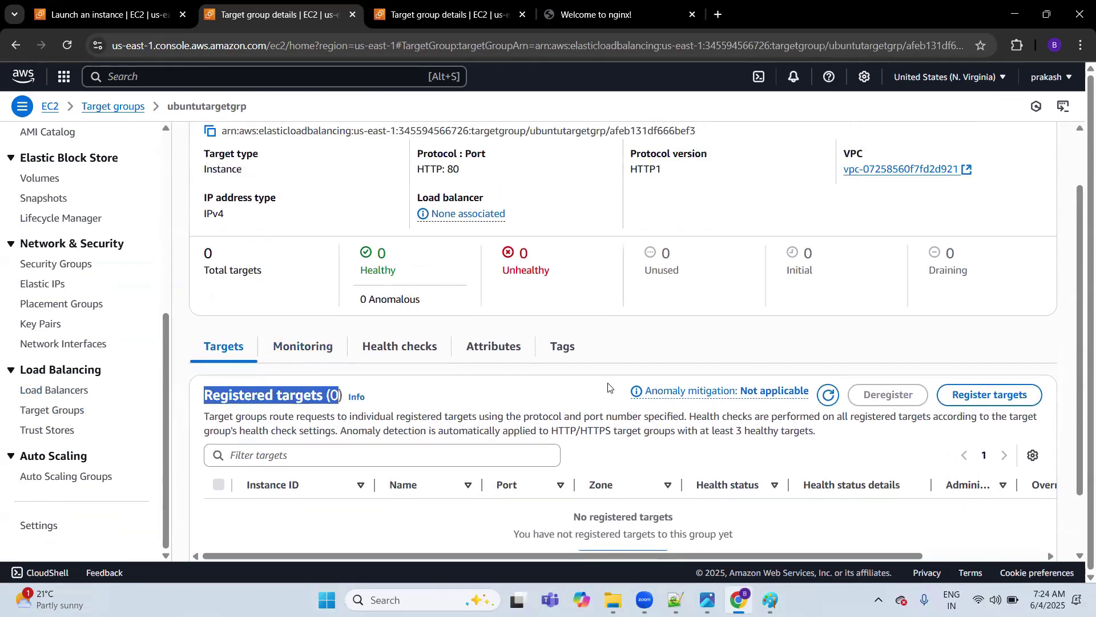
Register the running ubuntu instance as a target in ubuntutargetgrp on port 80.
scroll(610, 386, "down", 1)
left_click(622, 488)
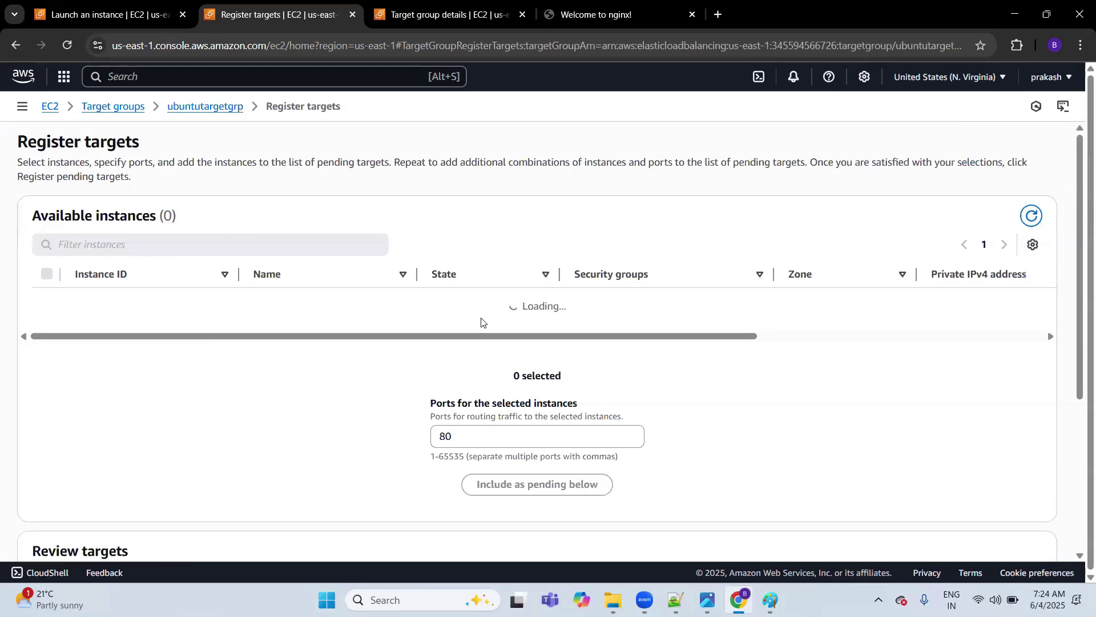
left_click(48, 302)
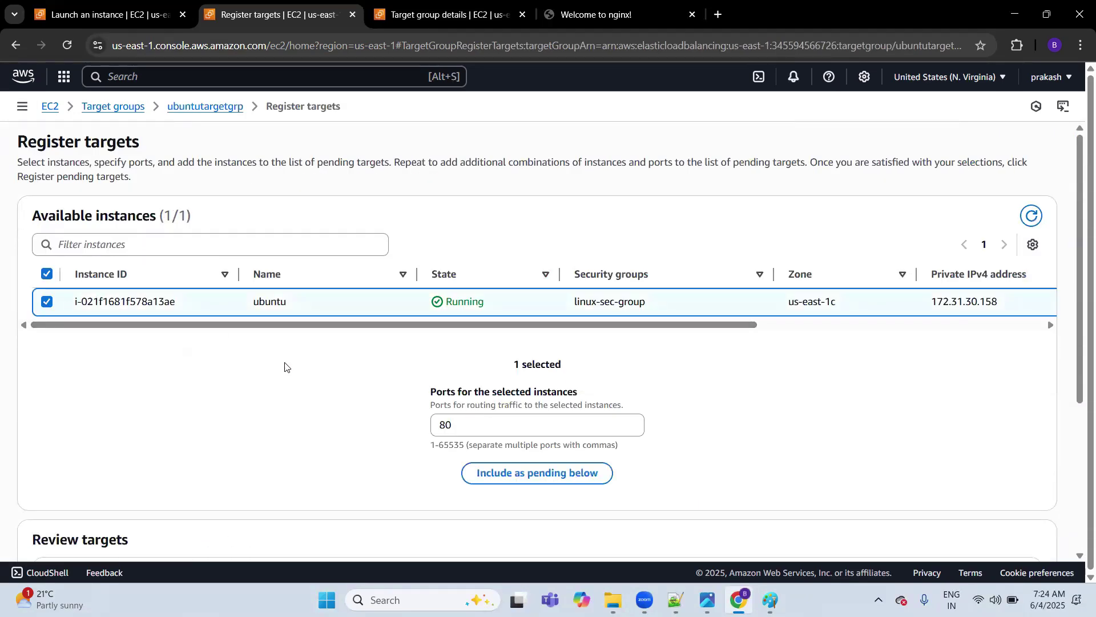
left_click(536, 477)
scroll(536, 477, "down", 4)
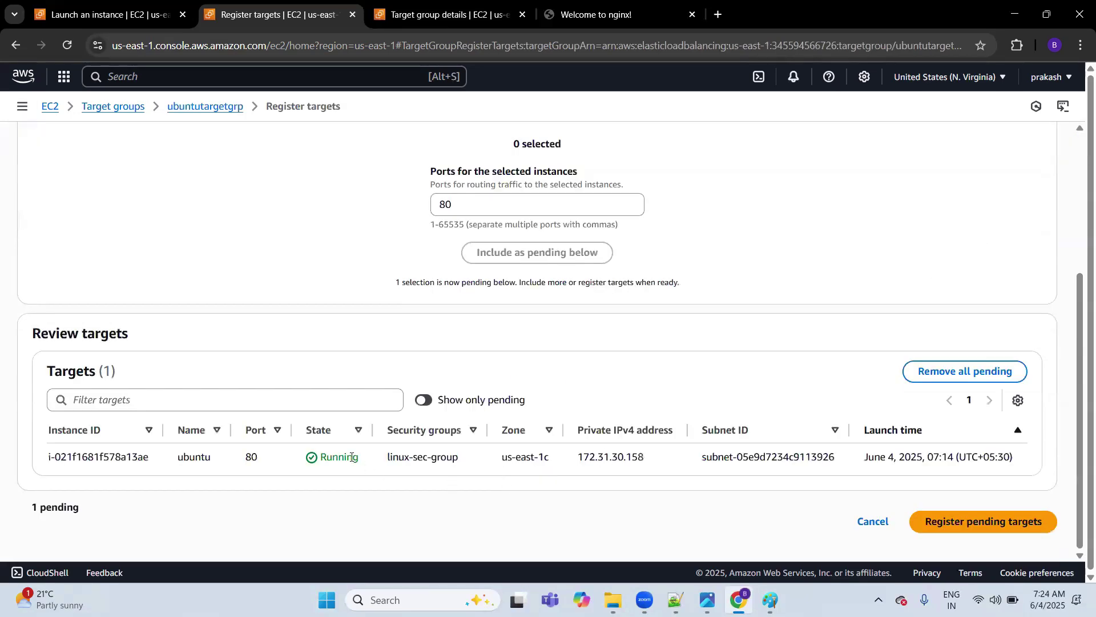
left_click(977, 521)
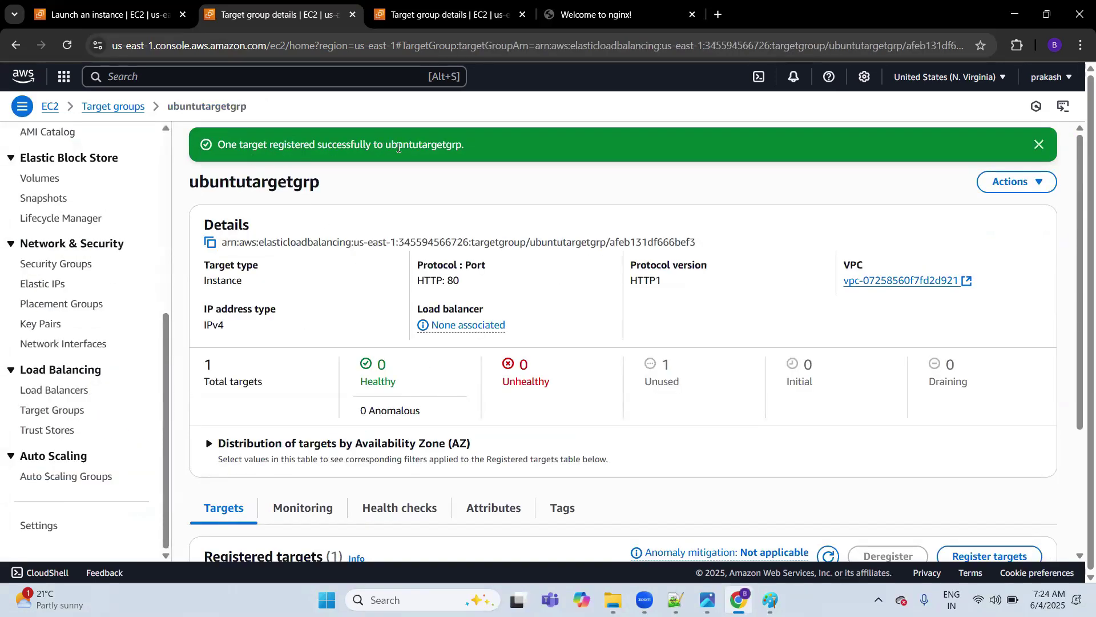
Review the registered target in ubuntutargetgrp, checking its instance name and port.
left_click_drag(403, 146, 464, 146)
left_click(534, 156)
scroll(365, 314, "down", 2)
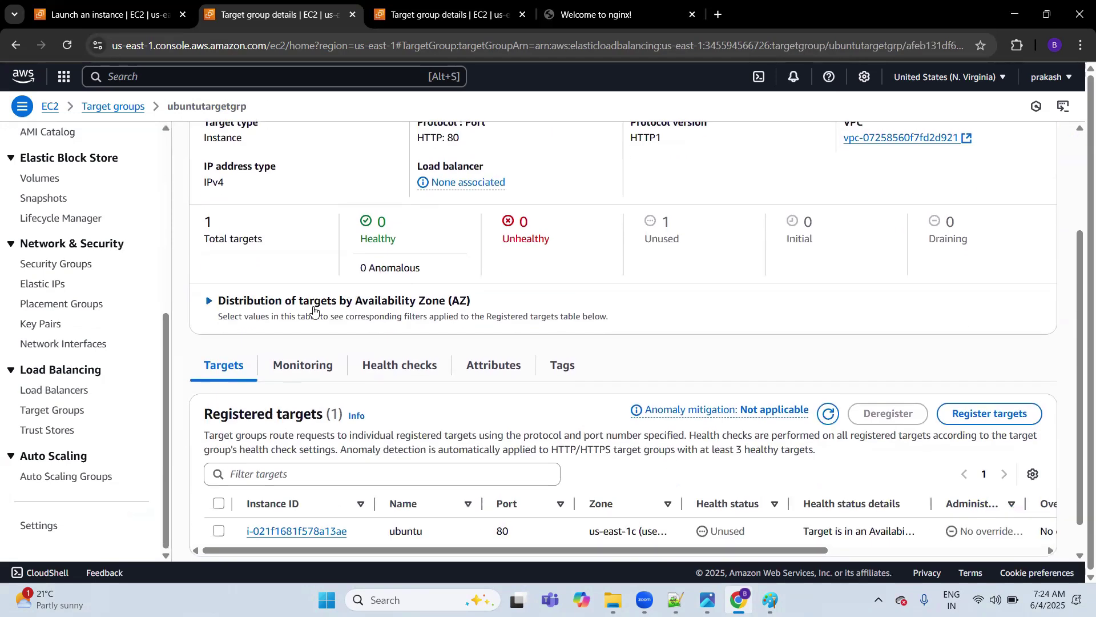
scroll(313, 310, "down", 1)
left_click_drag(204, 377, 338, 379)
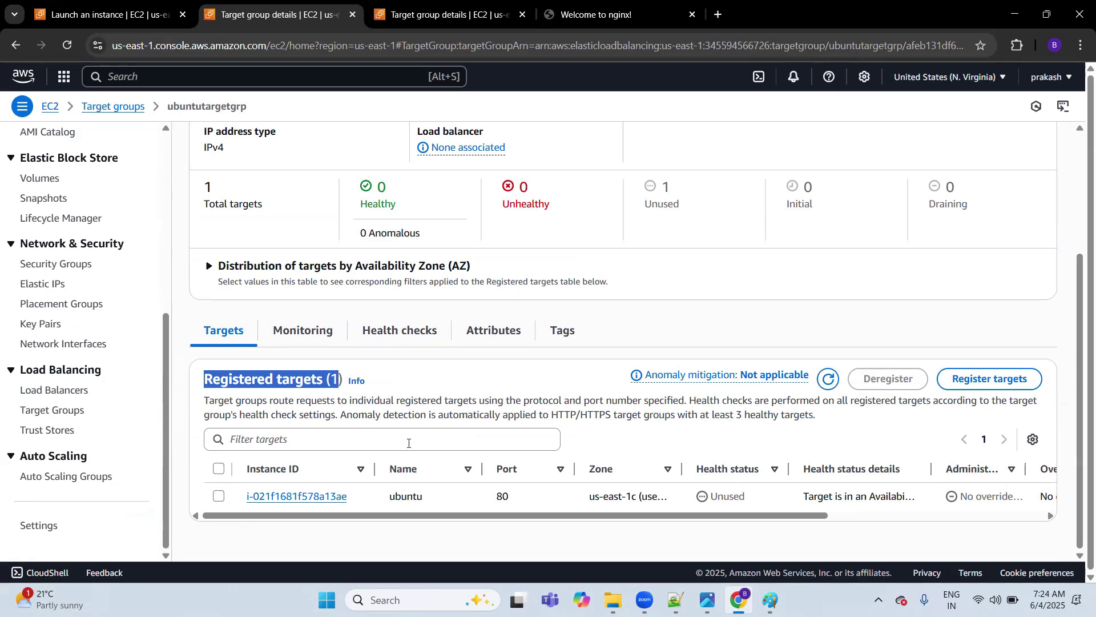
double_click(399, 502)
double_click(502, 496)
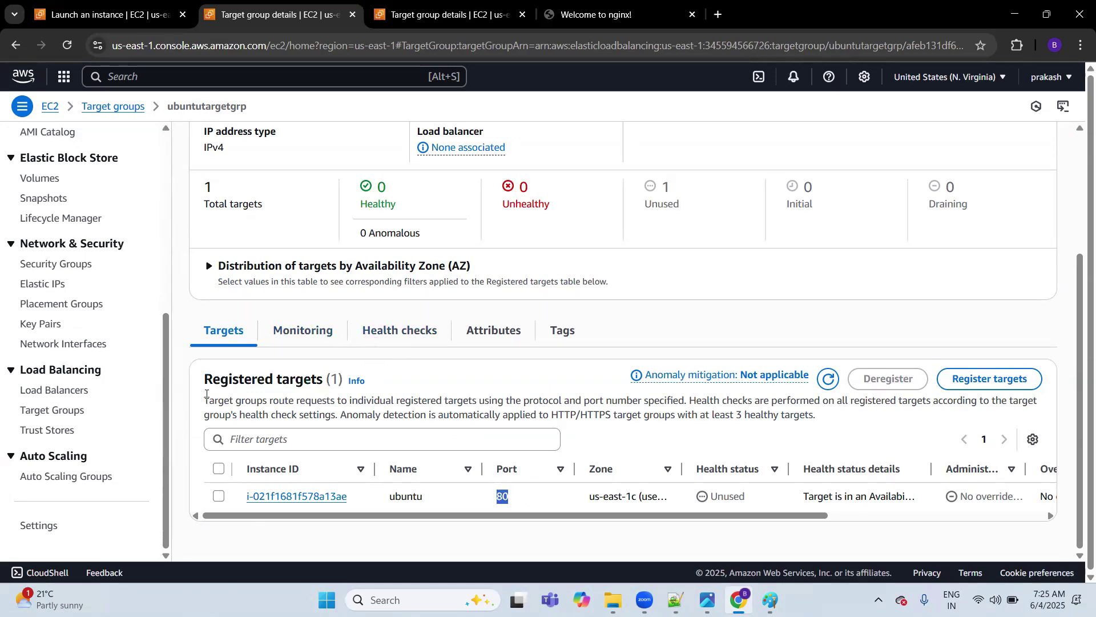
Refresh the load balancers list to check ubuntualb's state, and check ubuntutargetgrp's load balancer association in the target groups list.
left_click(76, 396)
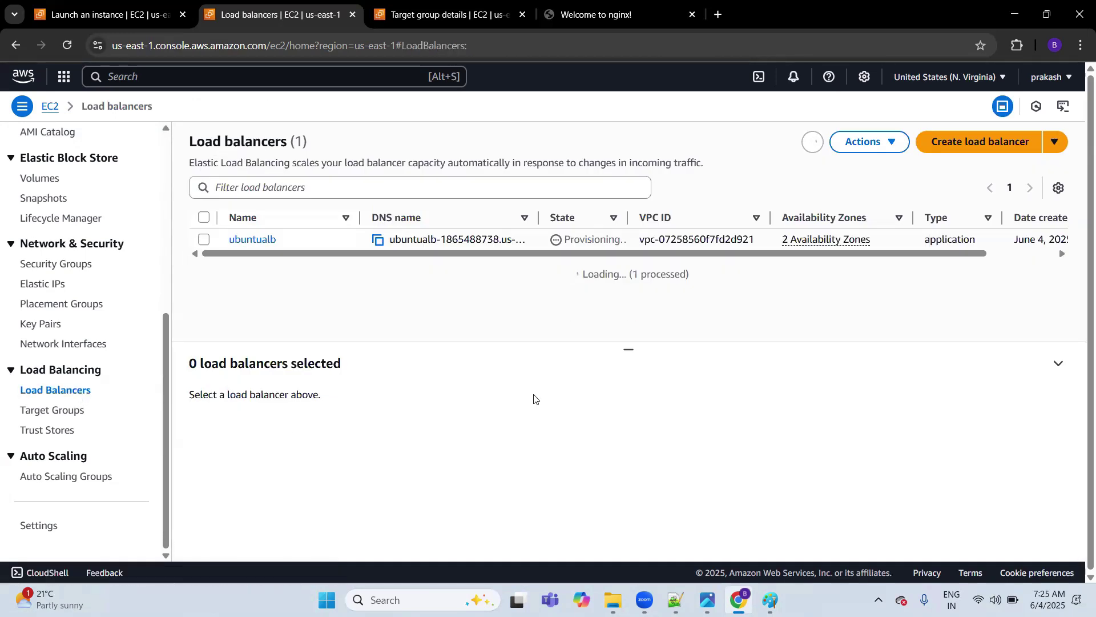
left_click(812, 143)
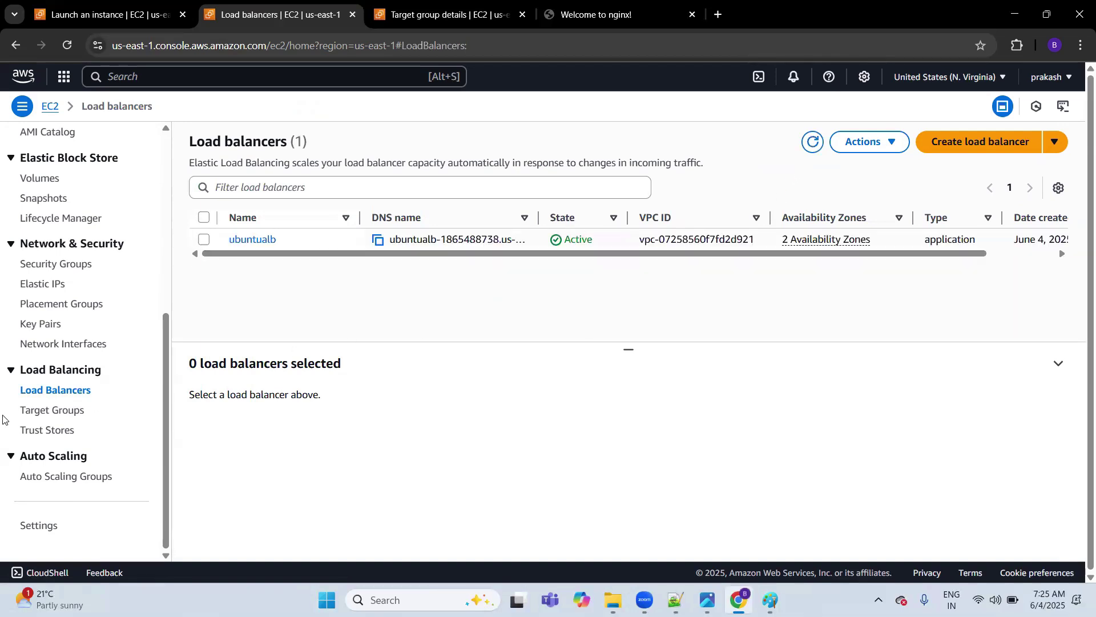
left_click(45, 410)
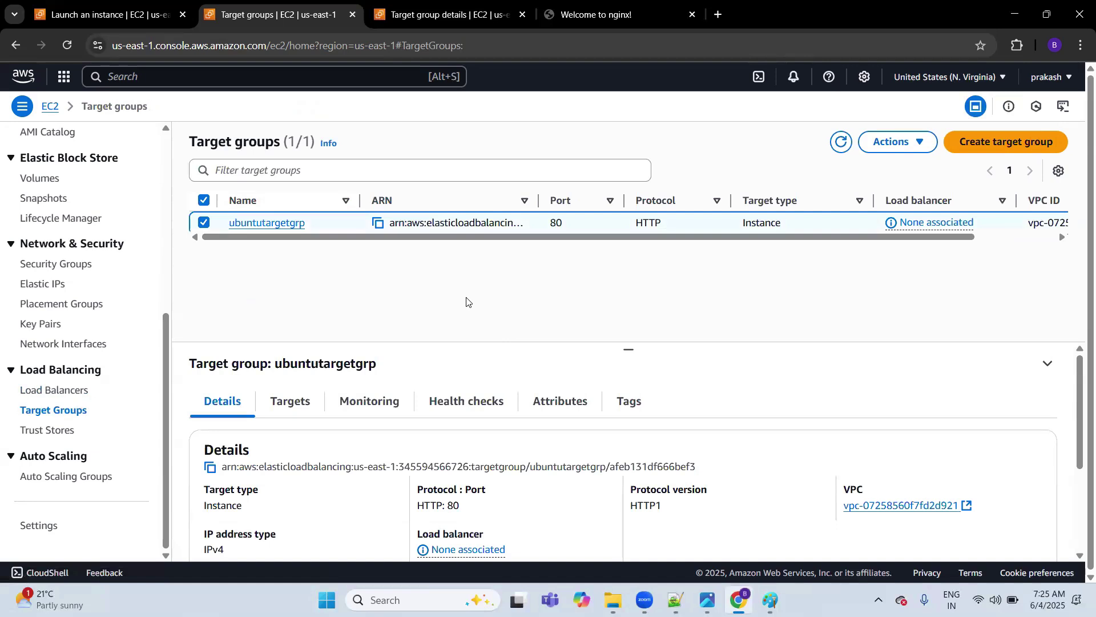
Open ubuntualb's details page from the load balancers list and review its IP address type and listener rules.
left_click(49, 391)
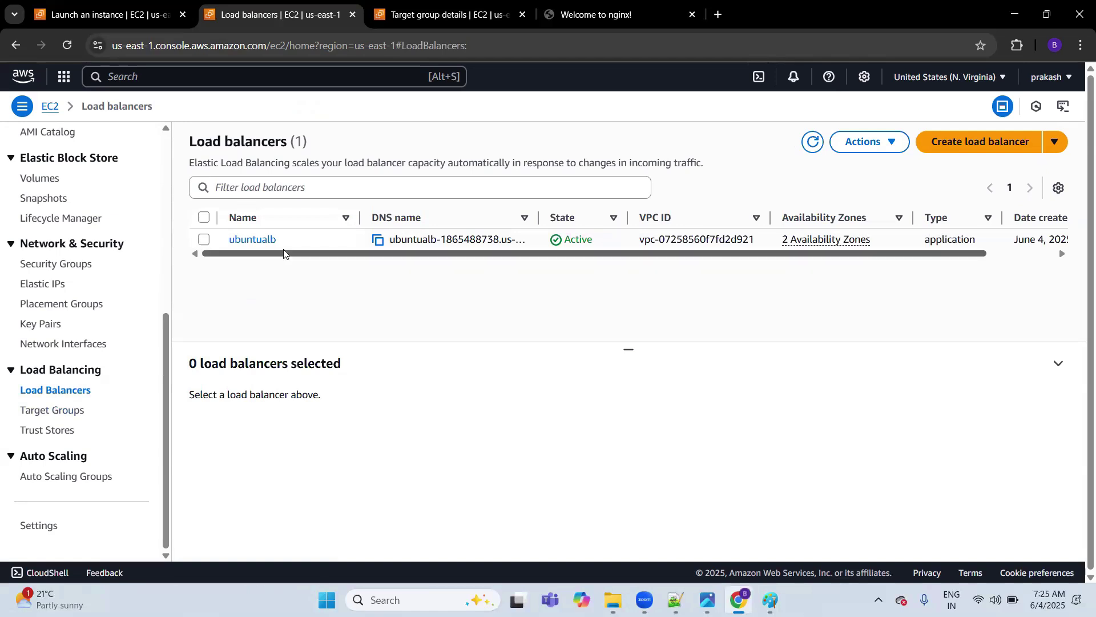
left_click(260, 240)
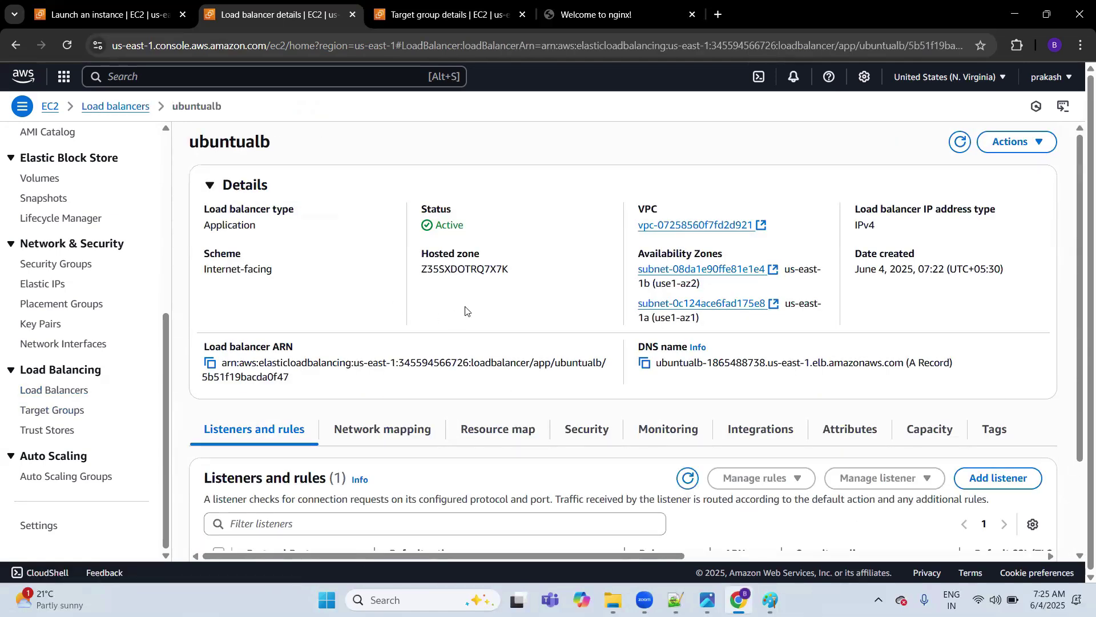
left_click_drag(860, 213, 863, 235)
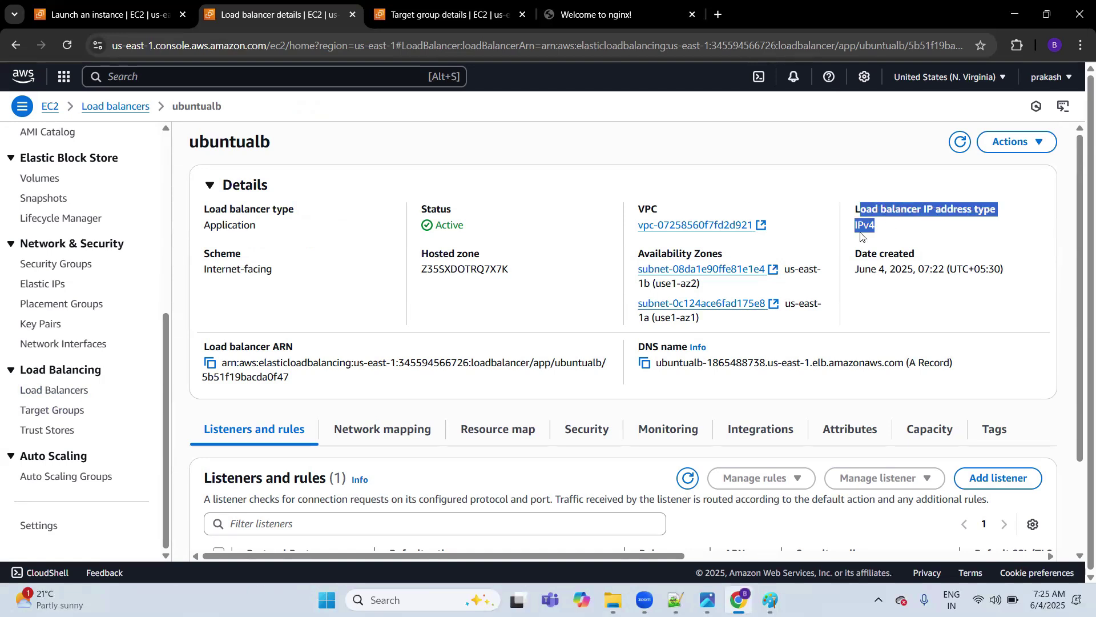
left_click(461, 308)
scroll(446, 358, "down", 2)
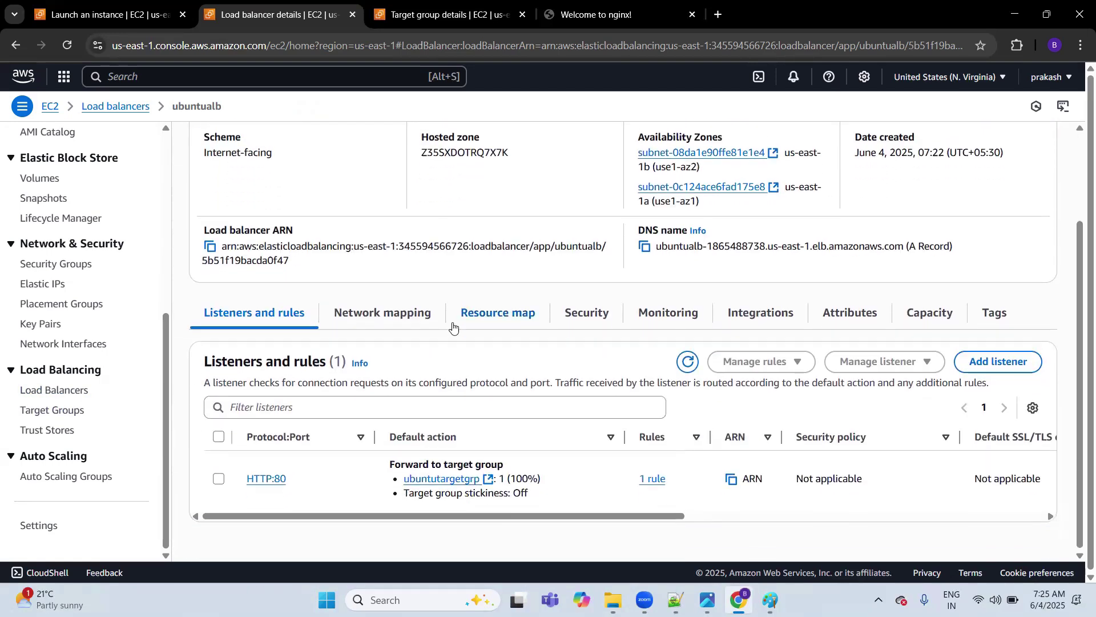
scroll(459, 344, "up", 2)
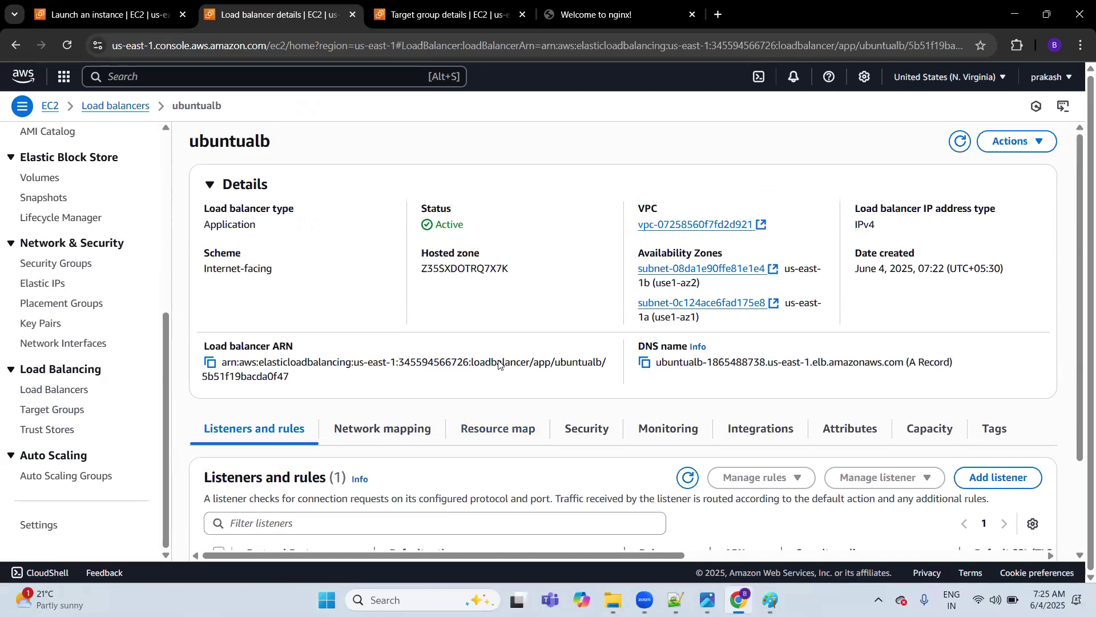
Copy the DNS name of the ubuntualb load balancer.
left_click(645, 366)
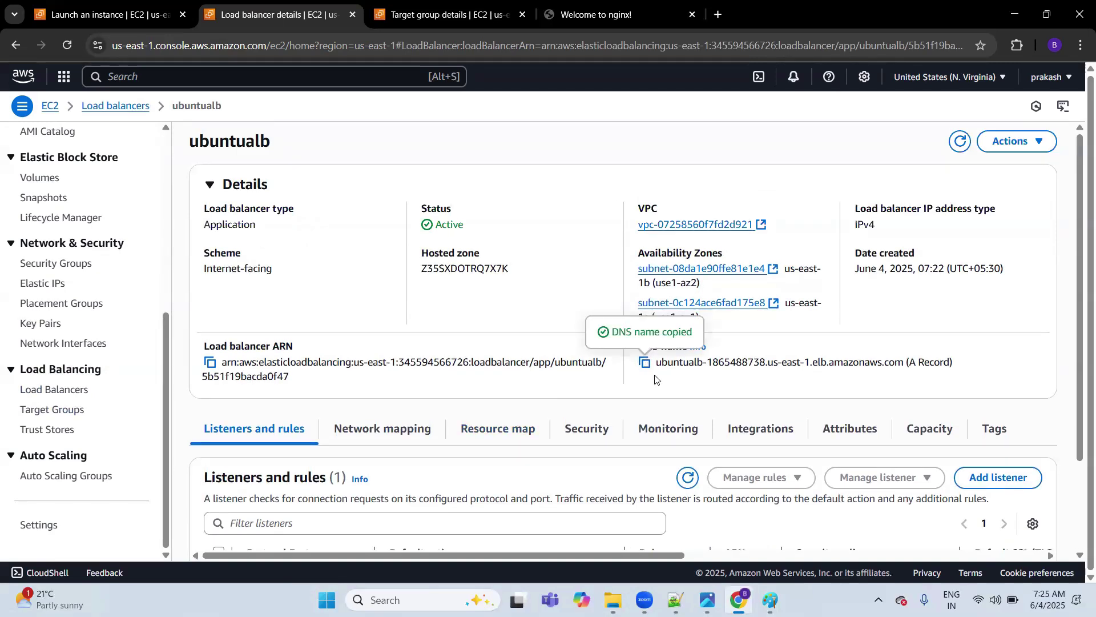
left_click_drag(638, 346, 817, 395)
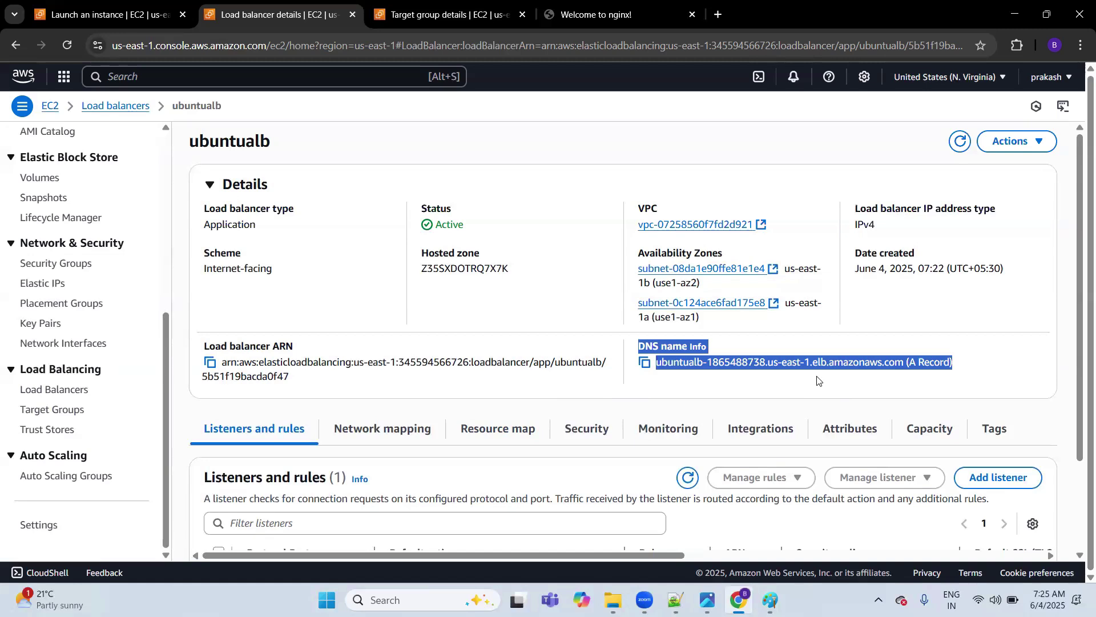
left_click(820, 375)
left_click(644, 363)
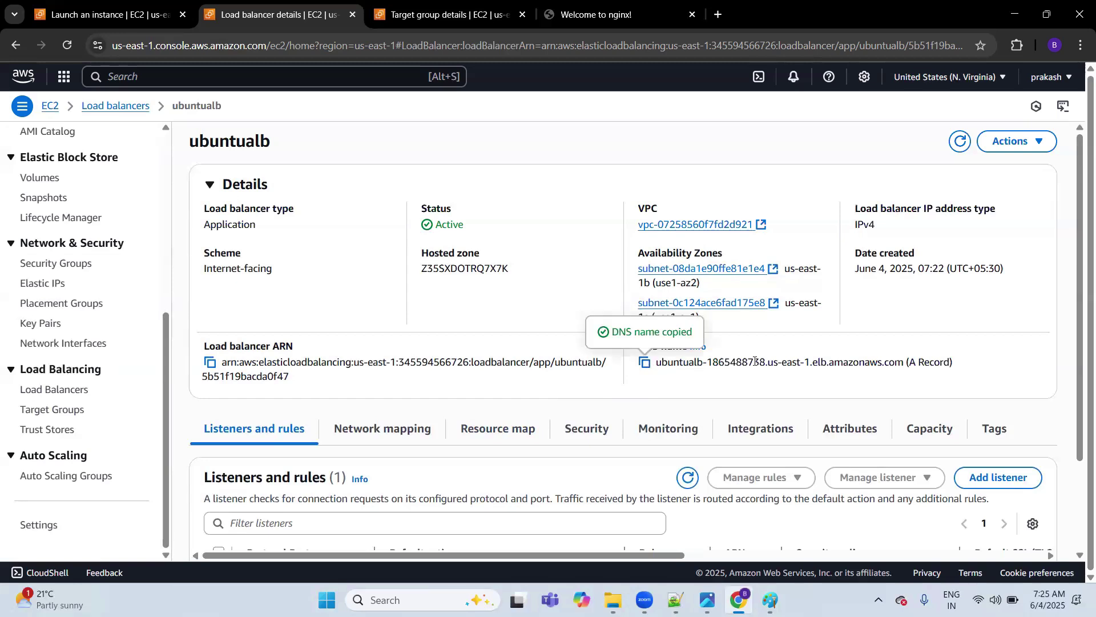
Open the copied ubuntualb DNS name in a new browser tab and load the page again.
key("ctrl+t")
key("ctrl+v")
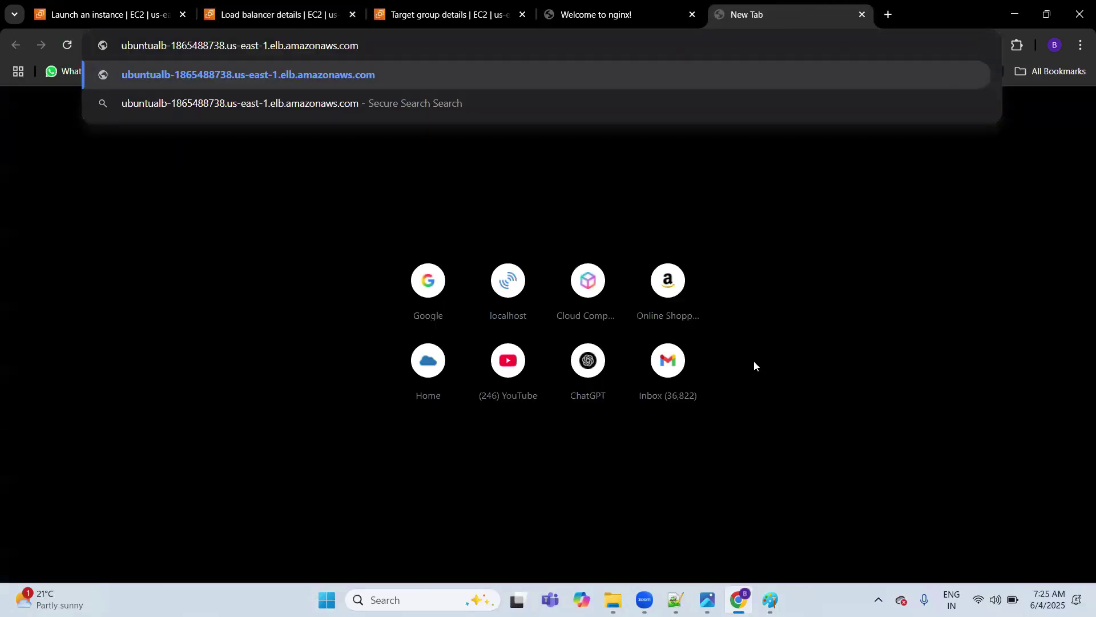
key("Return")
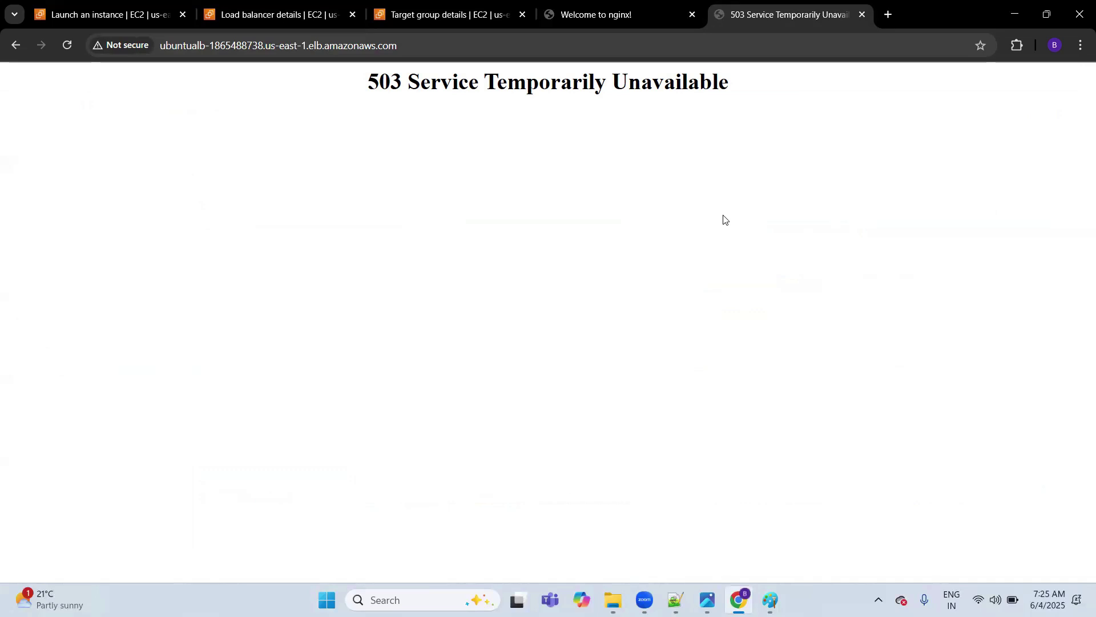
left_click(631, 47)
key("Return")
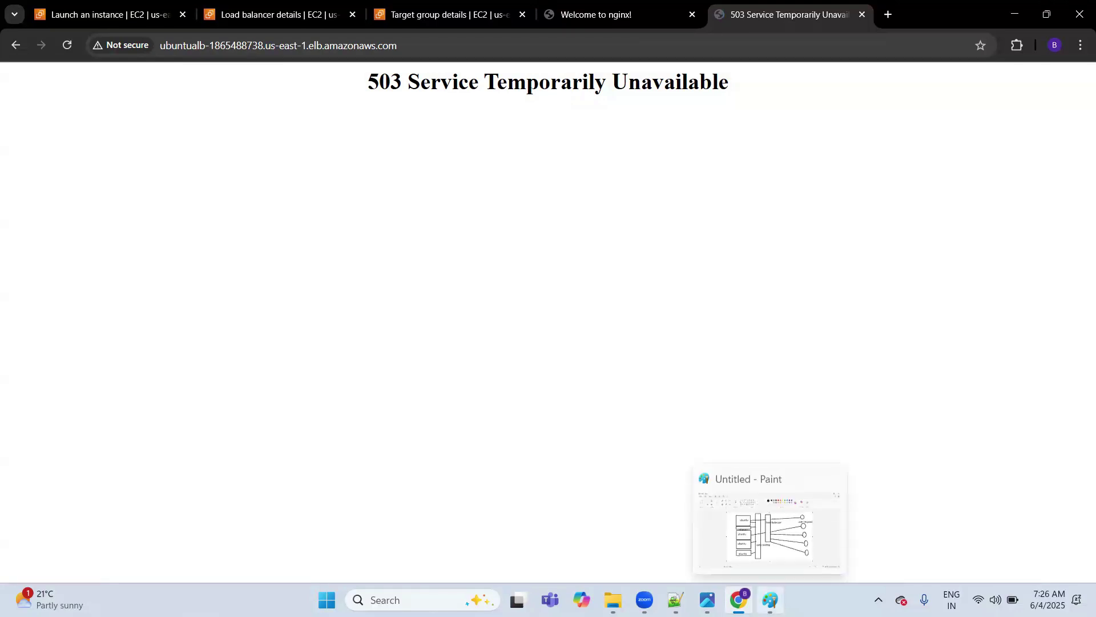
Switch to Paint to review the load balancer diagram's user requests, load balancer, auto scaling and ubuntu boxes, and return to the browser.
left_click(771, 600)
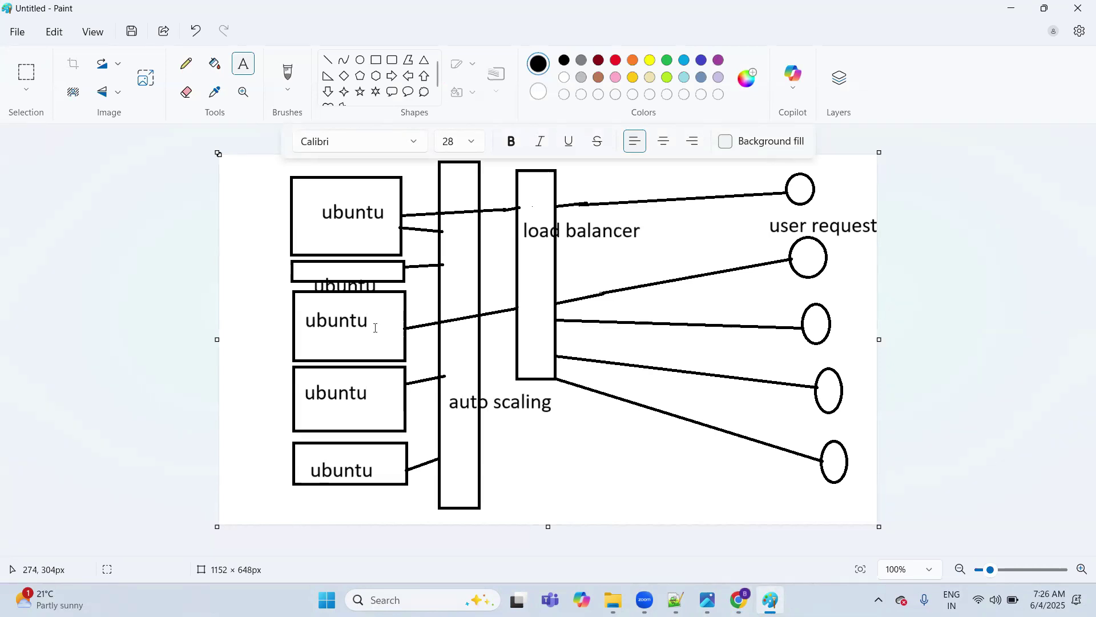
left_click(795, 268)
left_click(562, 269)
left_click(499, 267)
left_click(329, 238)
left_click(1010, 8)
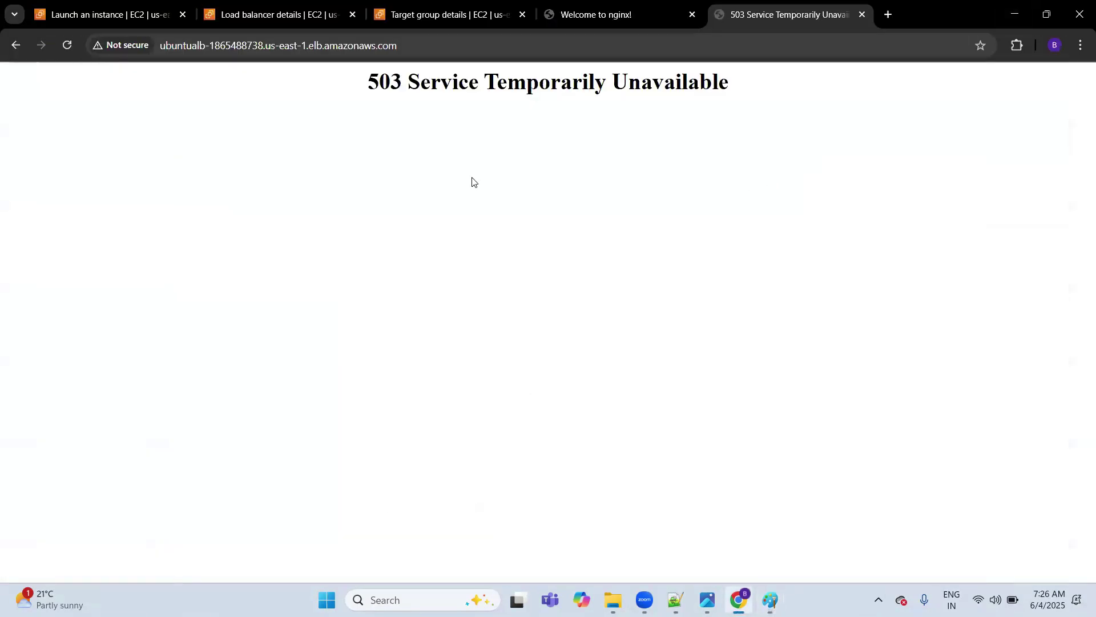
Reload the ubuntualb DNS address and examine the page's response heading.
left_click(414, 41)
key("ctrl+a")
key("Return")
left_click_drag(526, 82, 606, 78)
left_click(763, 76)
Return to ubuntualb's details page and review the HTTP:80 listener's default forwarding action.
left_click(423, 15)
left_click(273, 15)
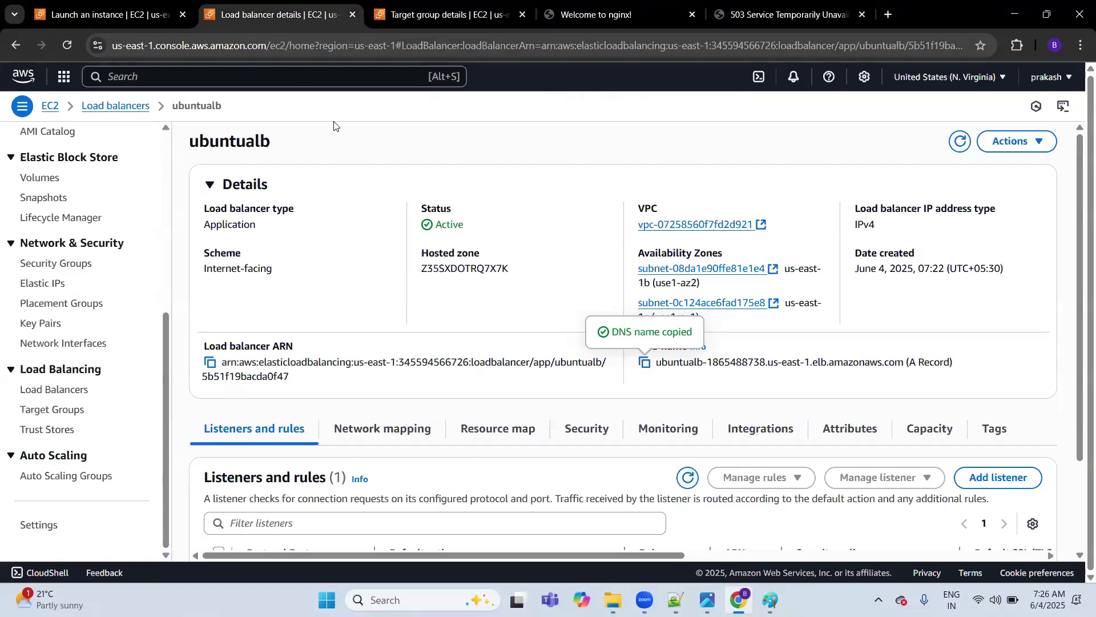
scroll(440, 399, "down", 2)
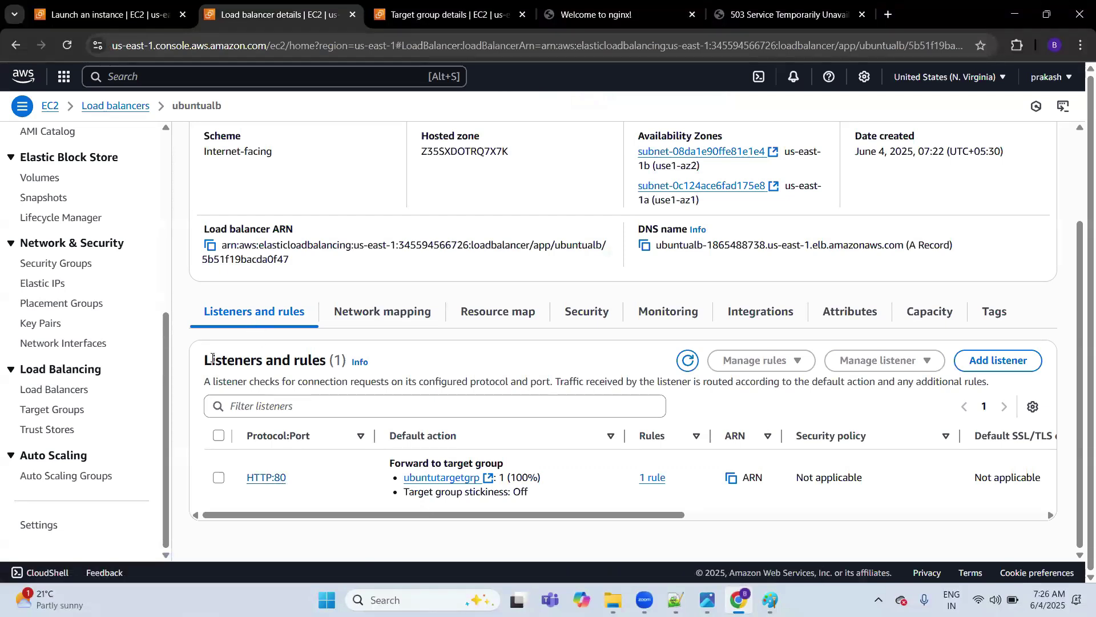
left_click_drag(206, 356, 328, 356)
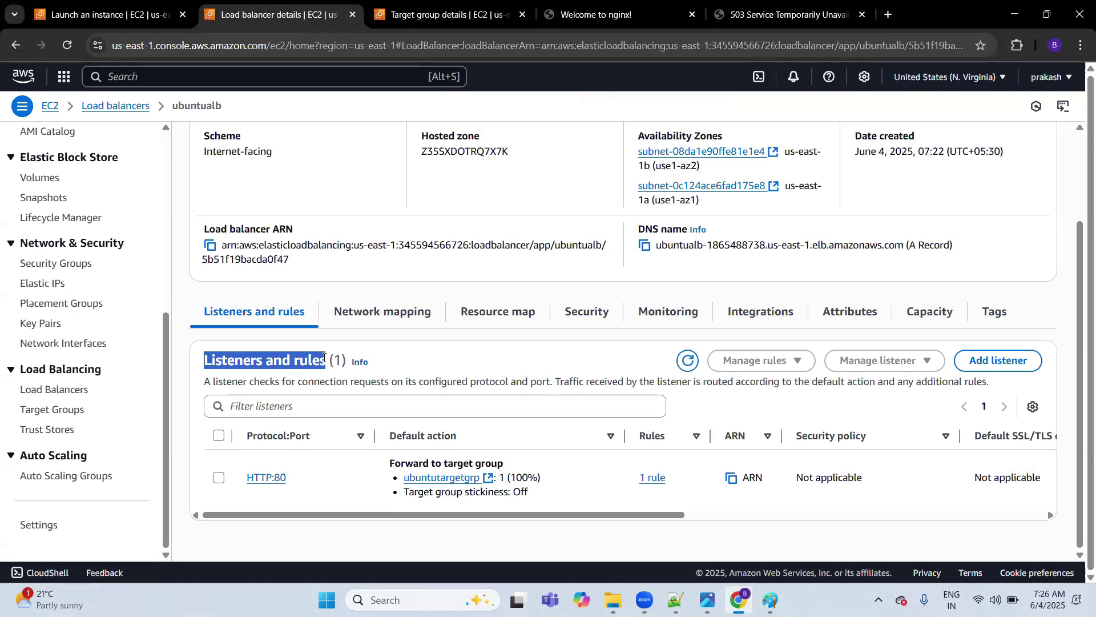
left_click(312, 362)
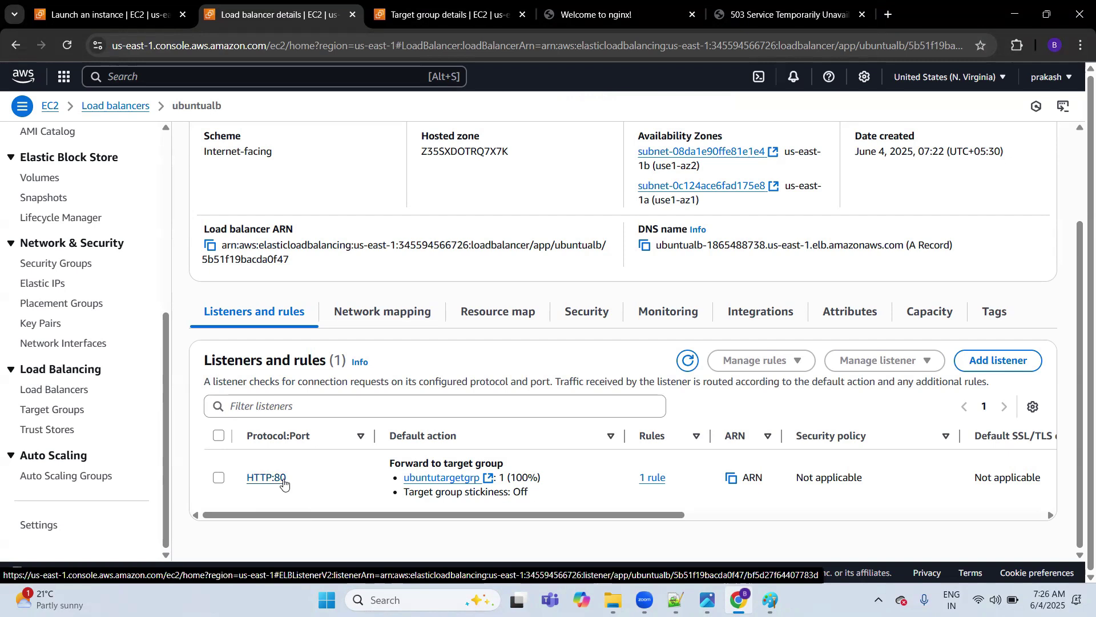
left_click_drag(389, 464, 507, 464)
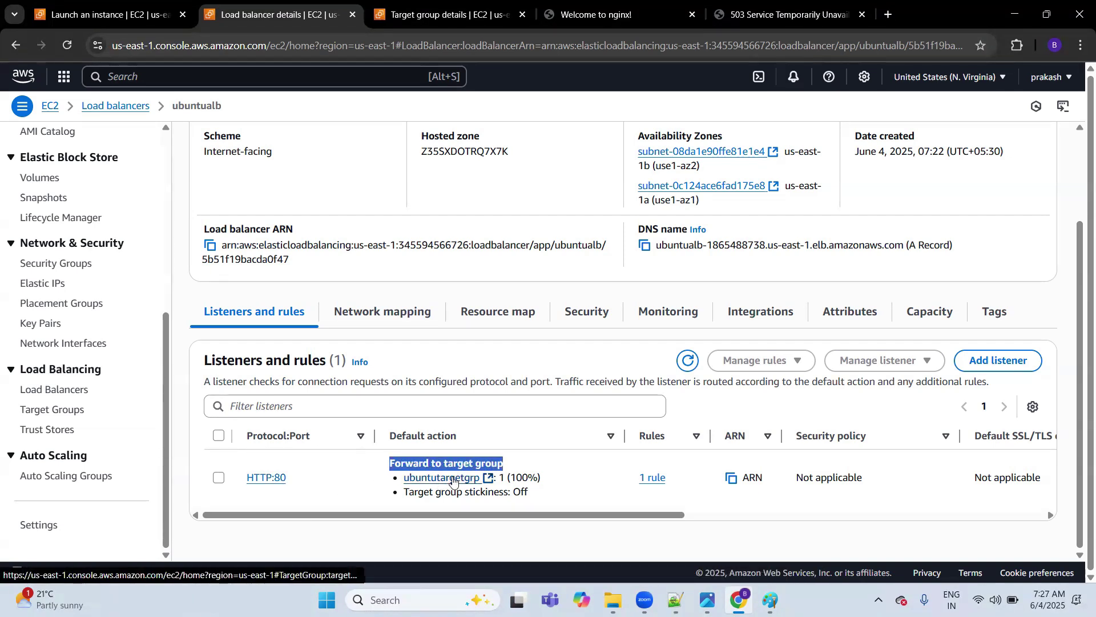
left_click(508, 362)
Review ubuntualb's network mapping with its zones and subnets, and view its resource map.
left_click(384, 311)
scroll(447, 401, "down", 1)
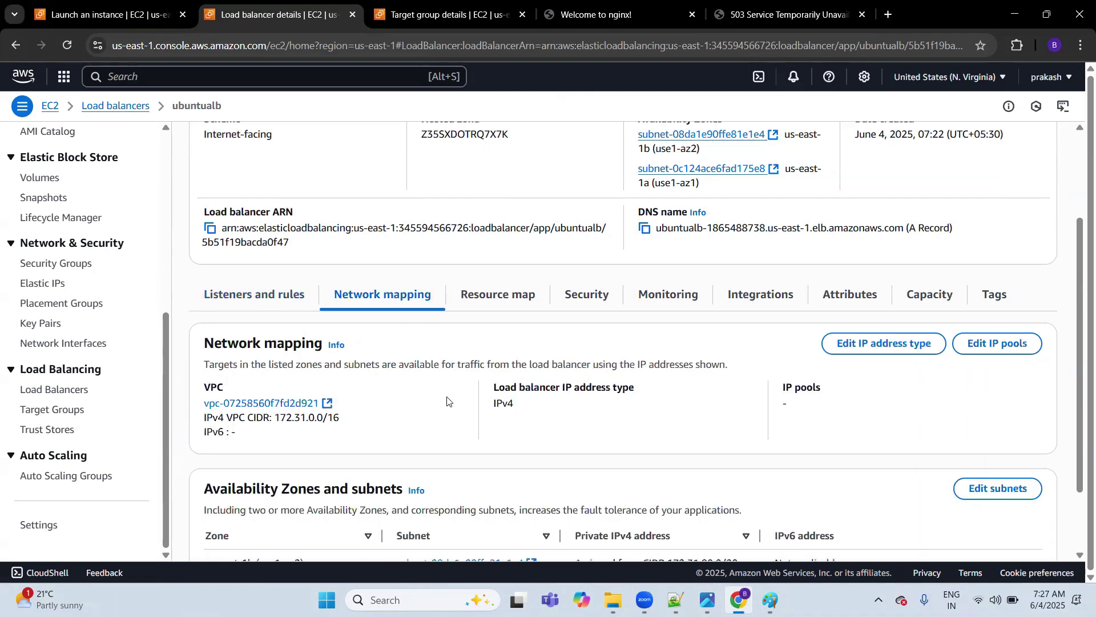
scroll(447, 400, "down", 2)
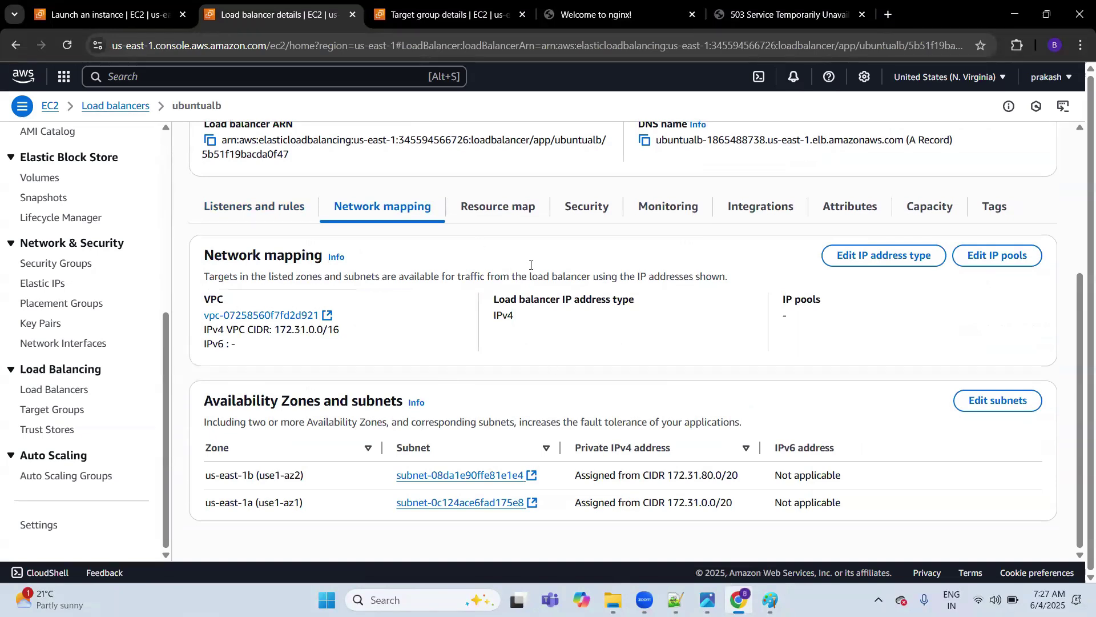
left_click(510, 208)
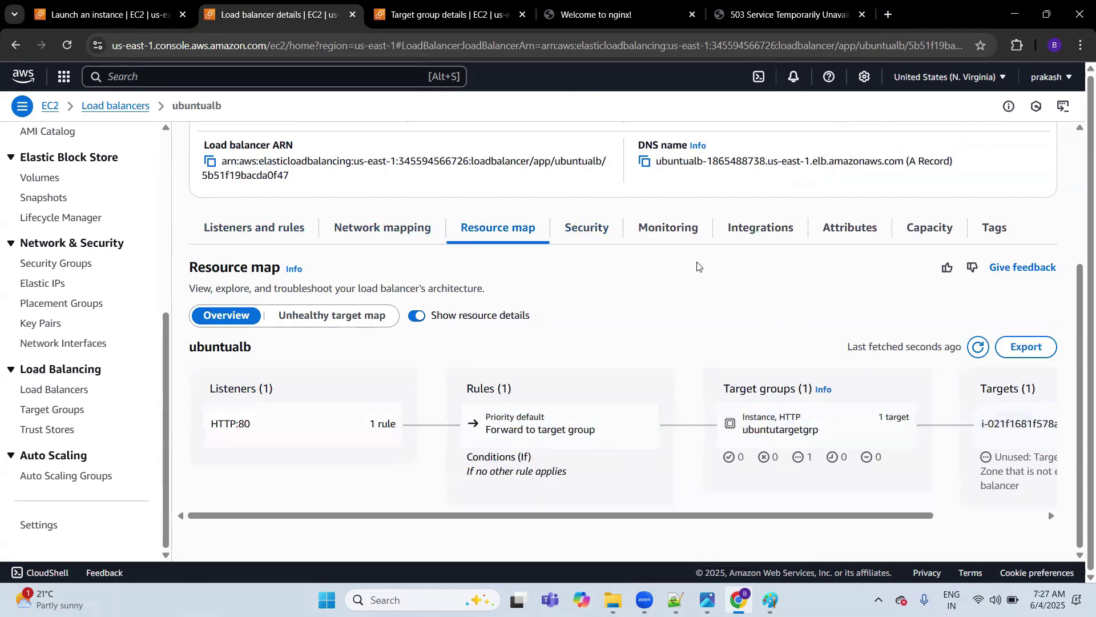
Examine the security groups attached to ubuntualb, including the linux-sec-group description.
left_click(596, 229)
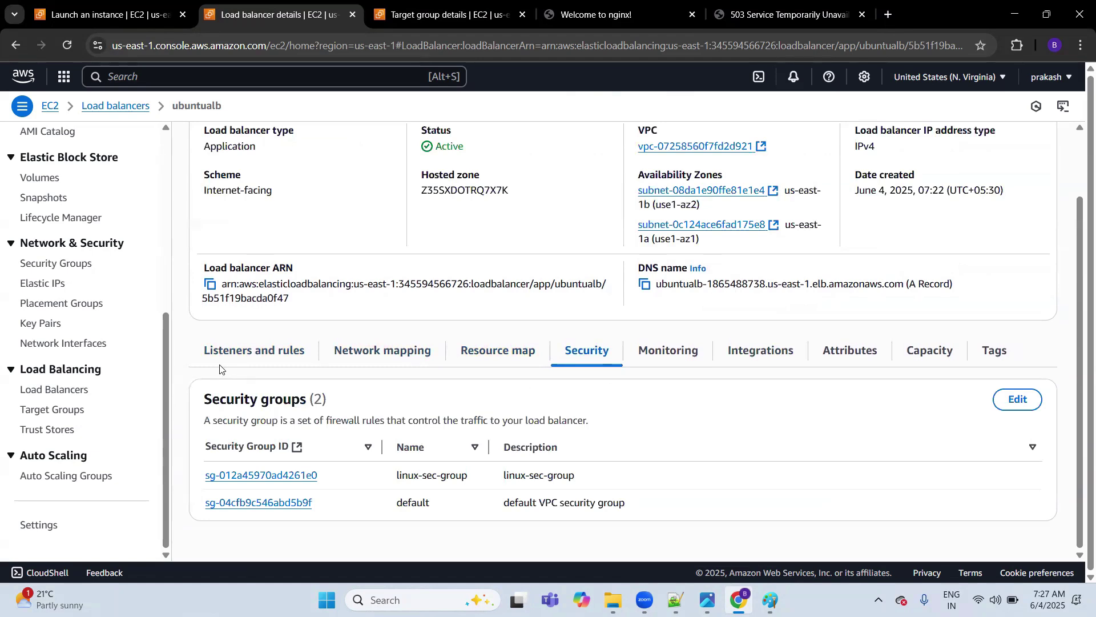
left_click(234, 351)
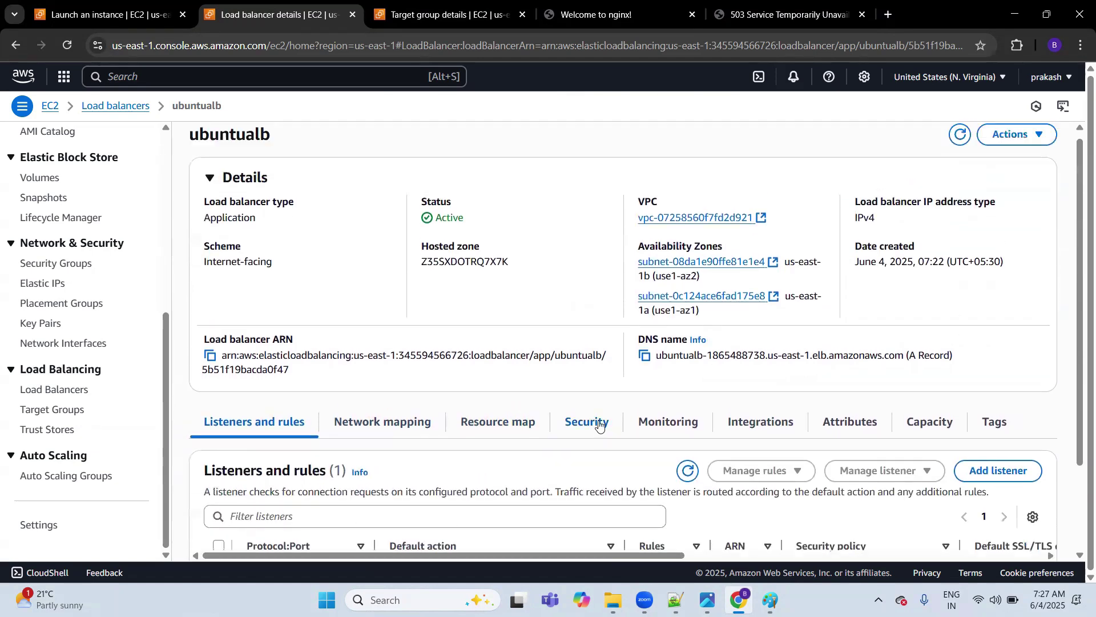
left_click(599, 424)
left_click_drag(499, 476, 577, 483)
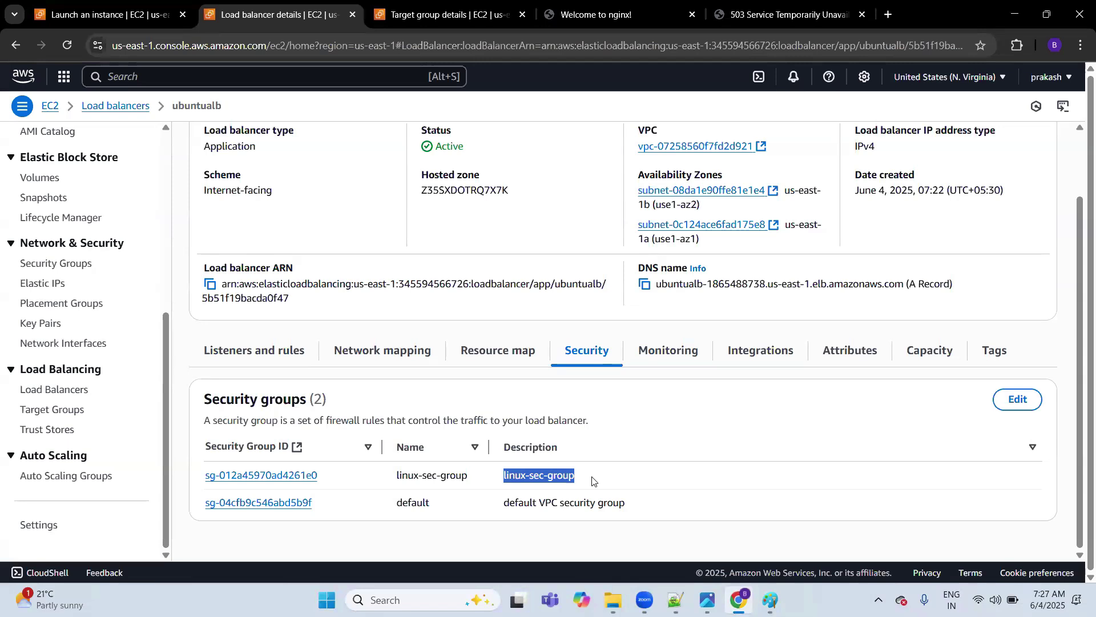
left_click(592, 480)
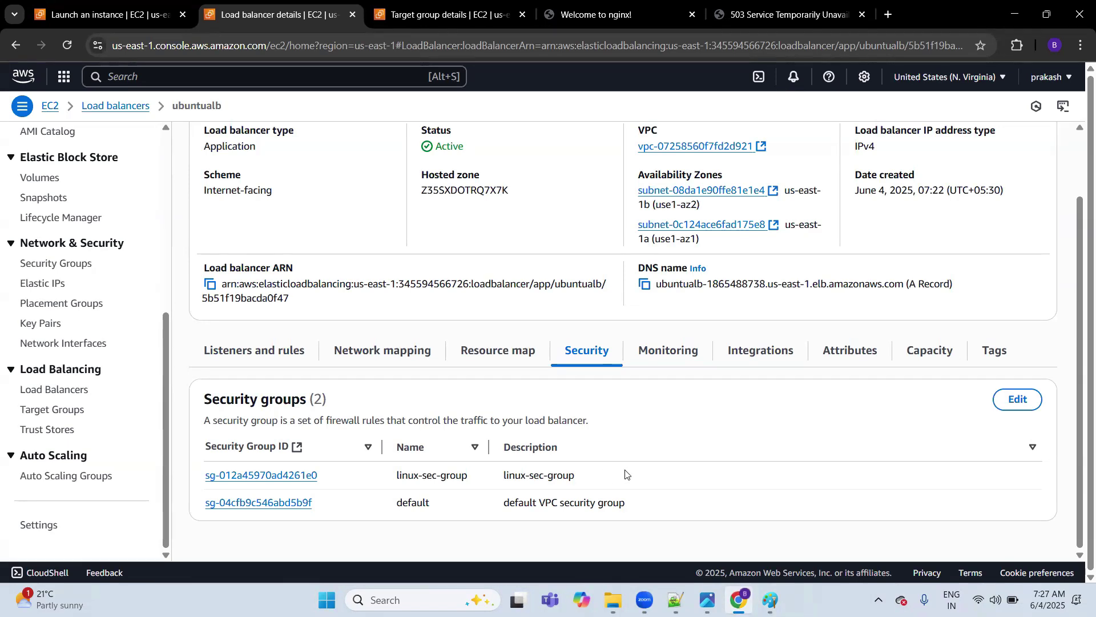
Recheck the ubuntutargetgrp traffic weight in ubuntualb's listener rules and the linux-sec-group entry among its security groups.
left_click(269, 351)
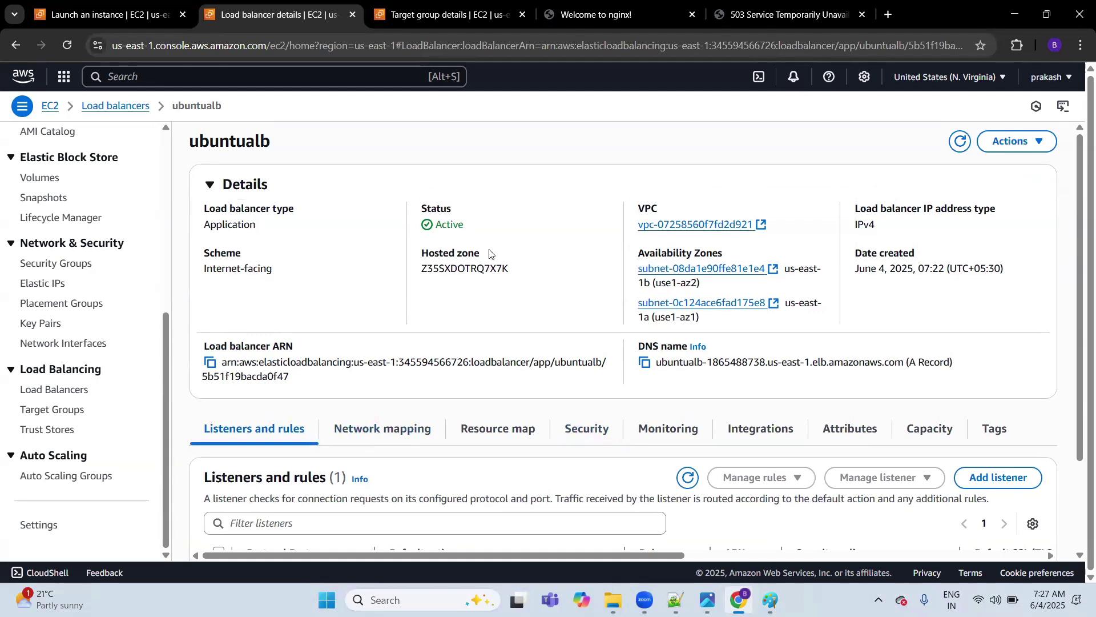
scroll(458, 303, "down", 2)
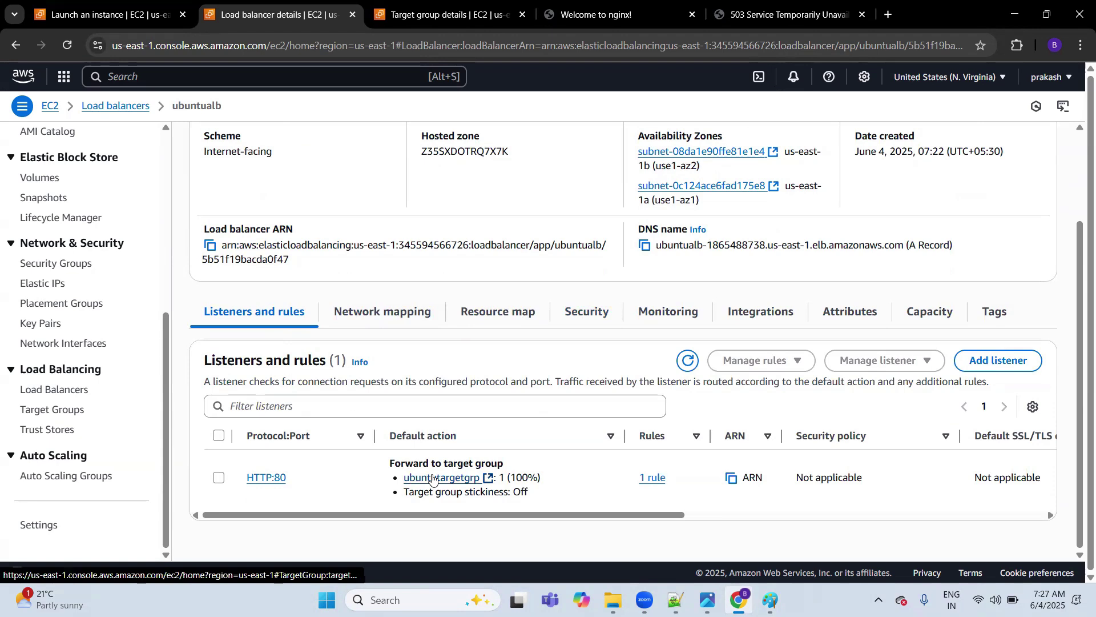
double_click(519, 477)
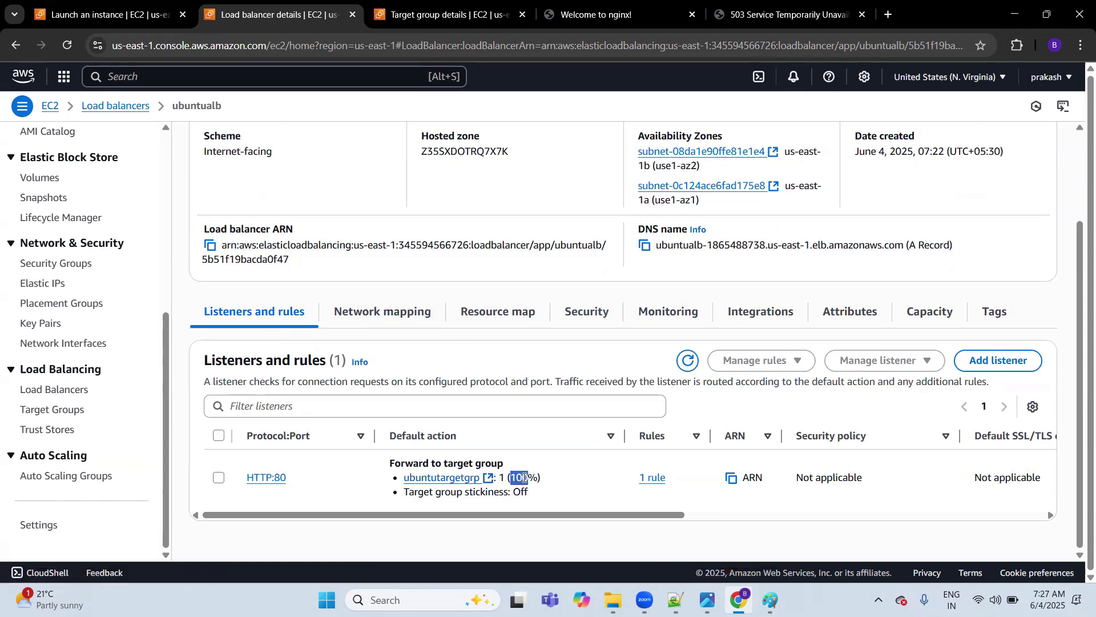
left_click(586, 315)
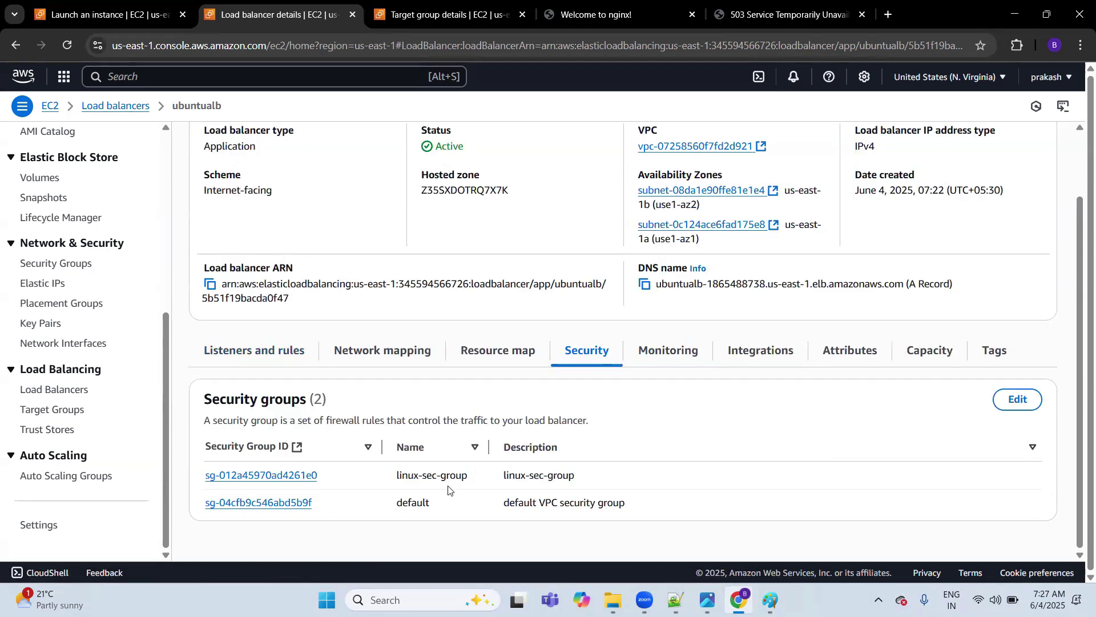
left_click_drag(390, 478, 489, 476)
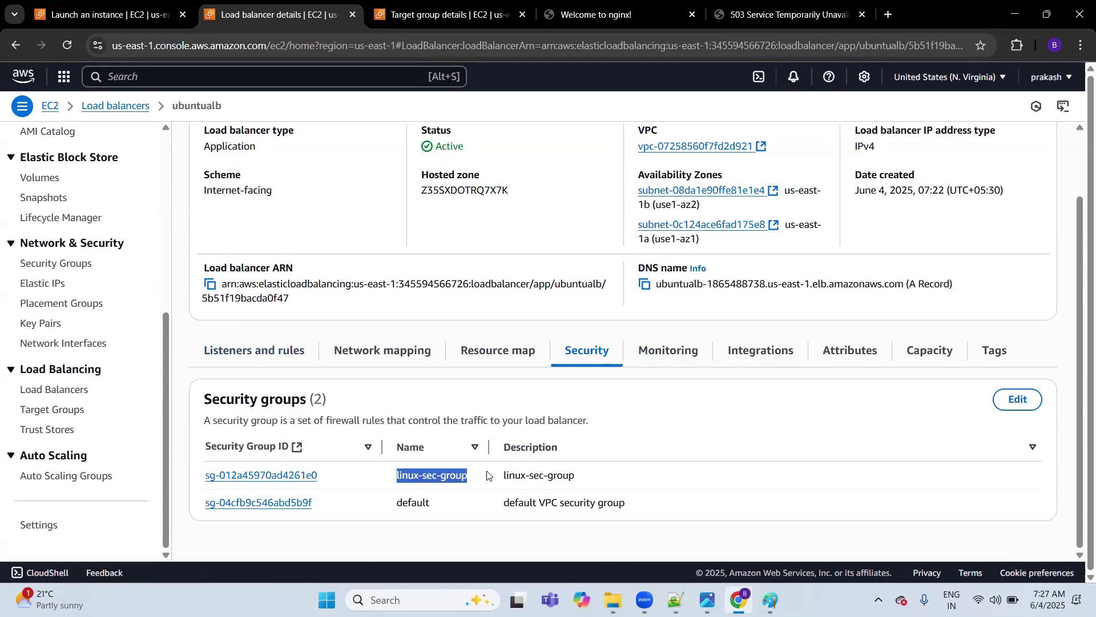
left_click(655, 426)
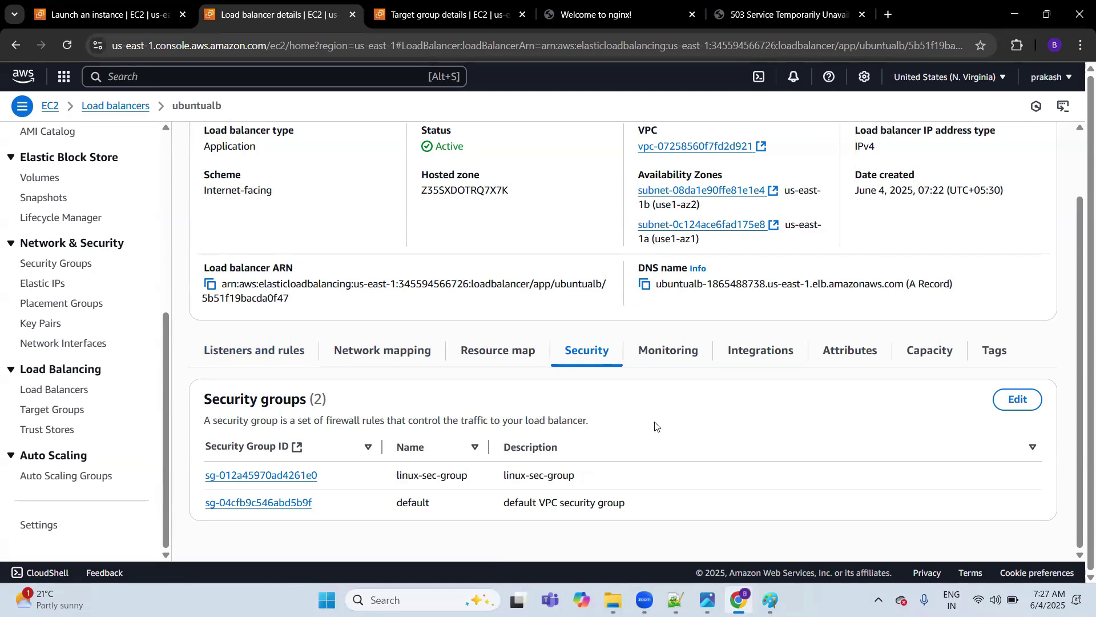
Leave ubuntualb's listener details and open ubuntutargetgrp's details page from the target groups list.
left_click(234, 353)
scroll(358, 368, "up", 2)
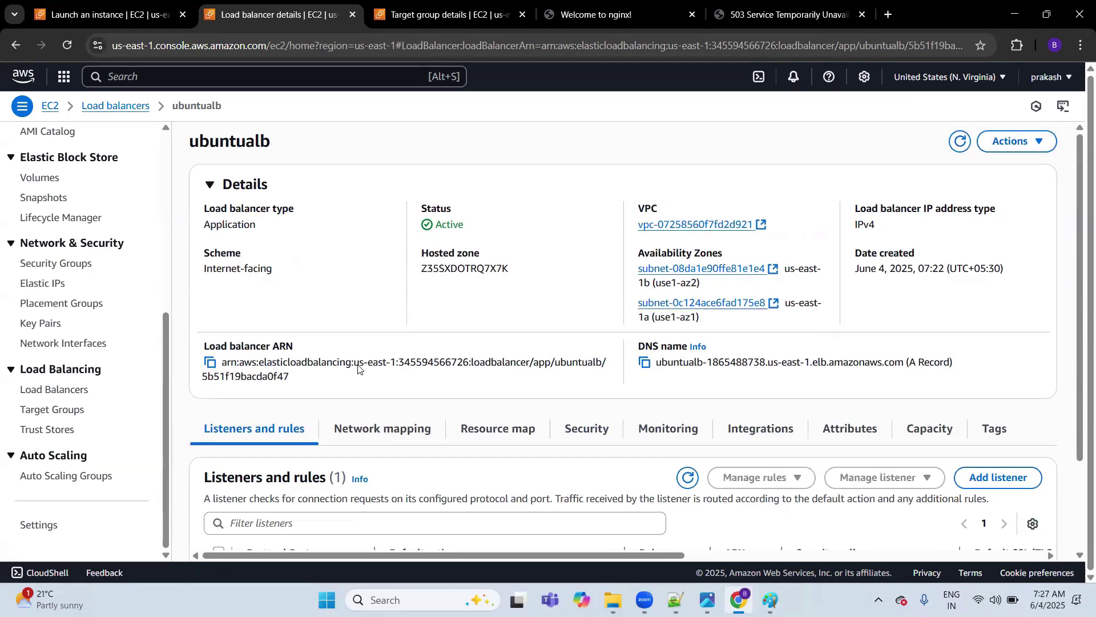
left_click(53, 410)
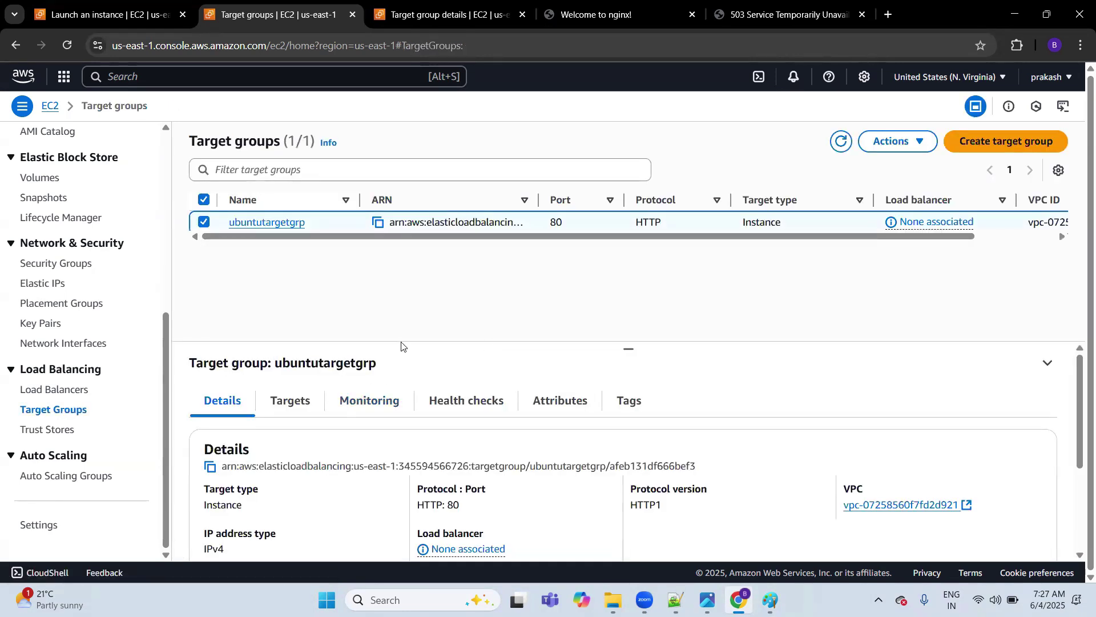
left_click(268, 223)
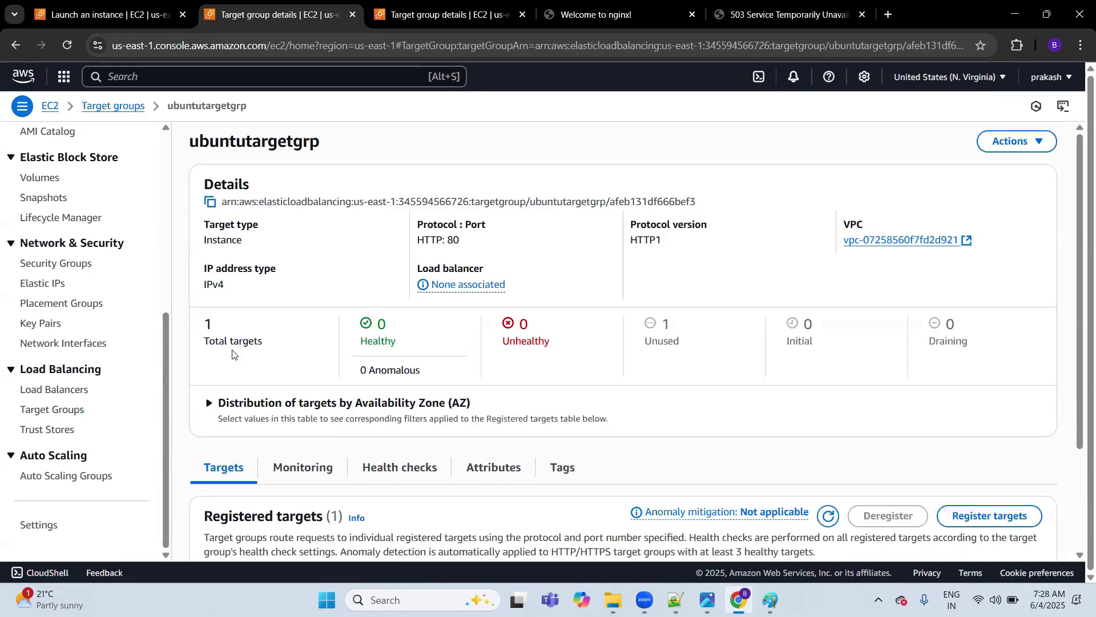
Review ubuntutargetgrp's total, healthy and unhealthy target counts, and read the details of its load balancer association.
left_click_drag(208, 343, 243, 344)
left_click_drag(382, 325, 412, 333)
double_click(529, 321)
left_click(536, 334)
left_click(462, 290)
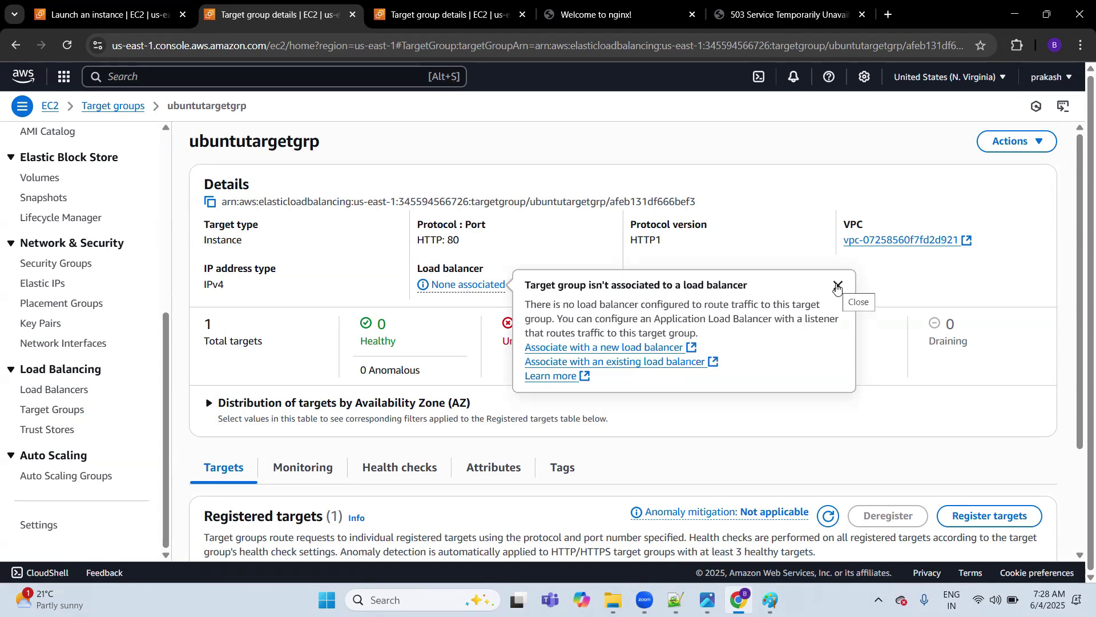
left_click(837, 287)
Refresh ubuntutargetgrp's registered targets to check their health status, and look over its monitoring graphs.
scroll(561, 282, "down", 3)
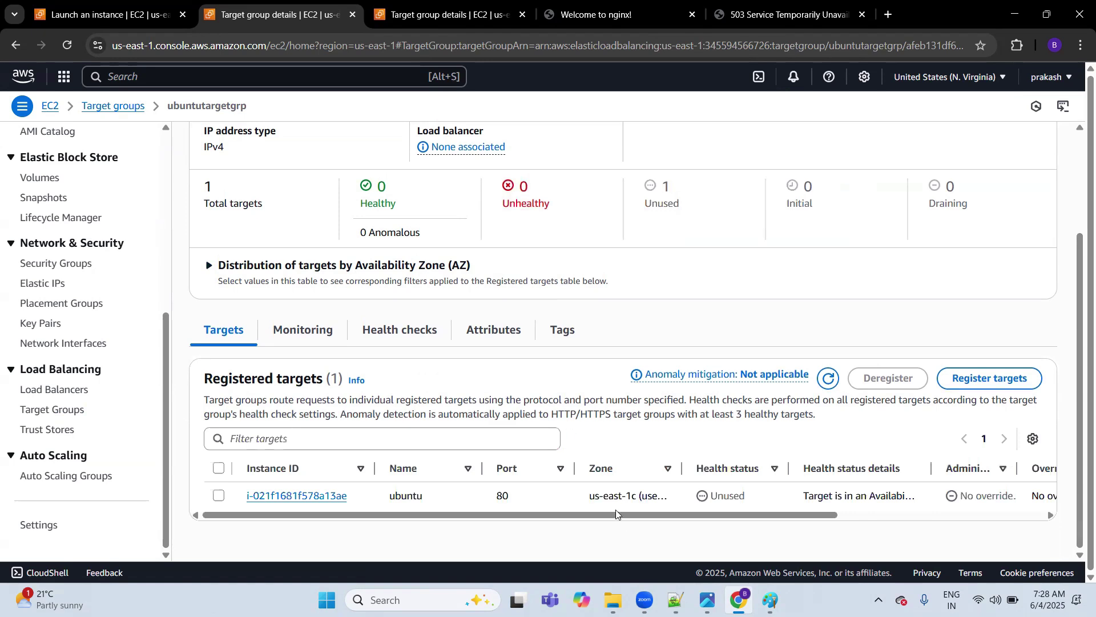
left_click(828, 378)
left_click(305, 330)
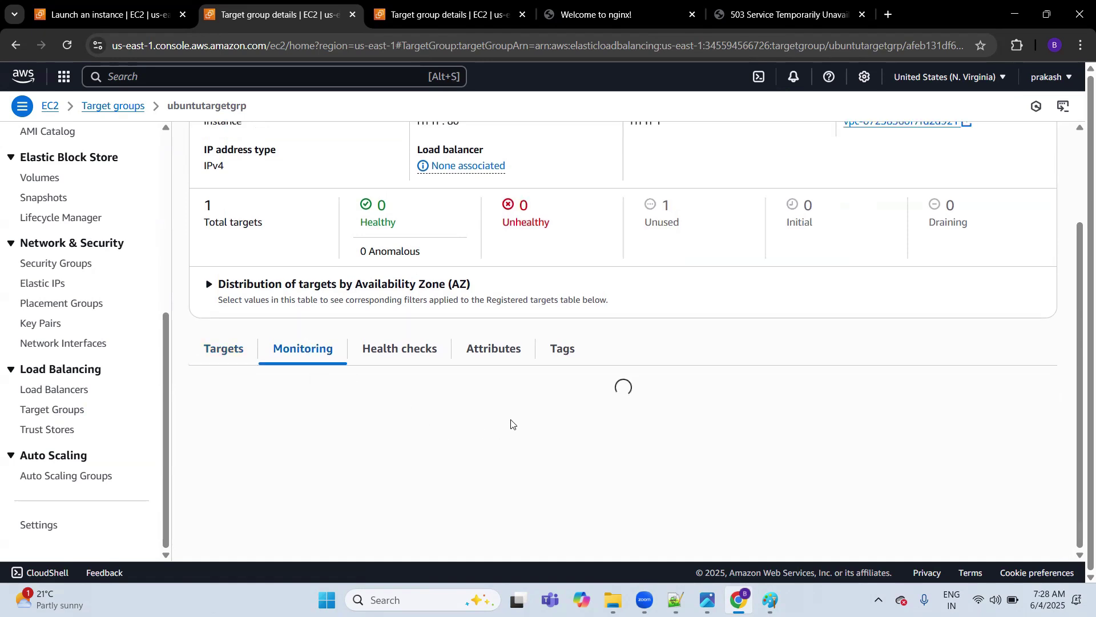
scroll(468, 274, "down", 4)
scroll(449, 286, "up", 5)
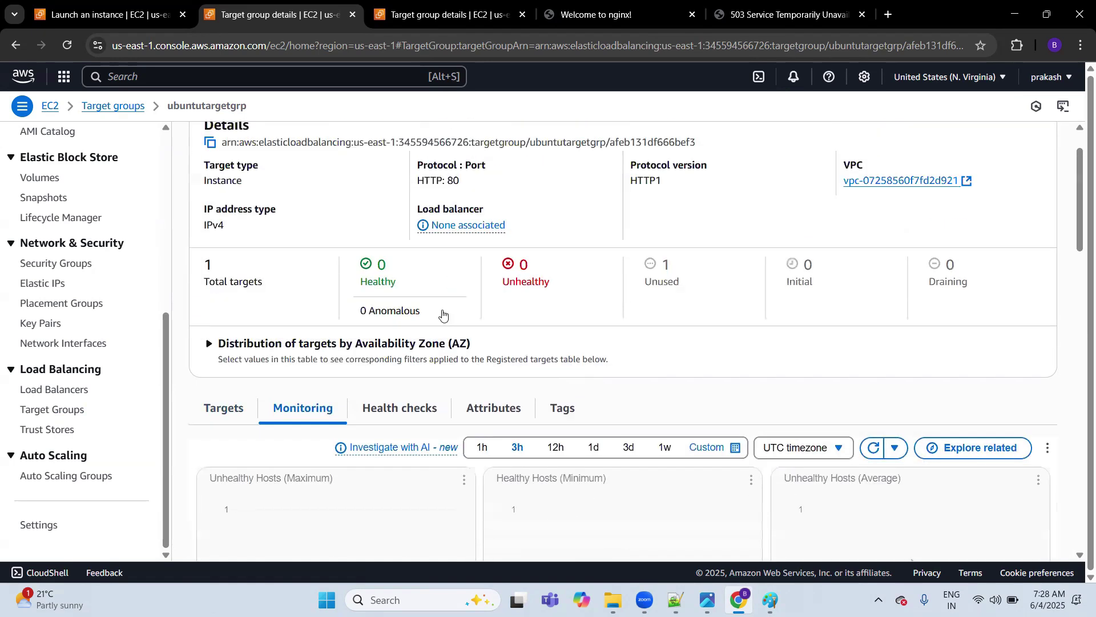
scroll(445, 317, "down", 1)
Open ubuntutargetgrp's health check settings for editing and review the advanced port, threshold, timeout, interval and success code options.
left_click(424, 331)
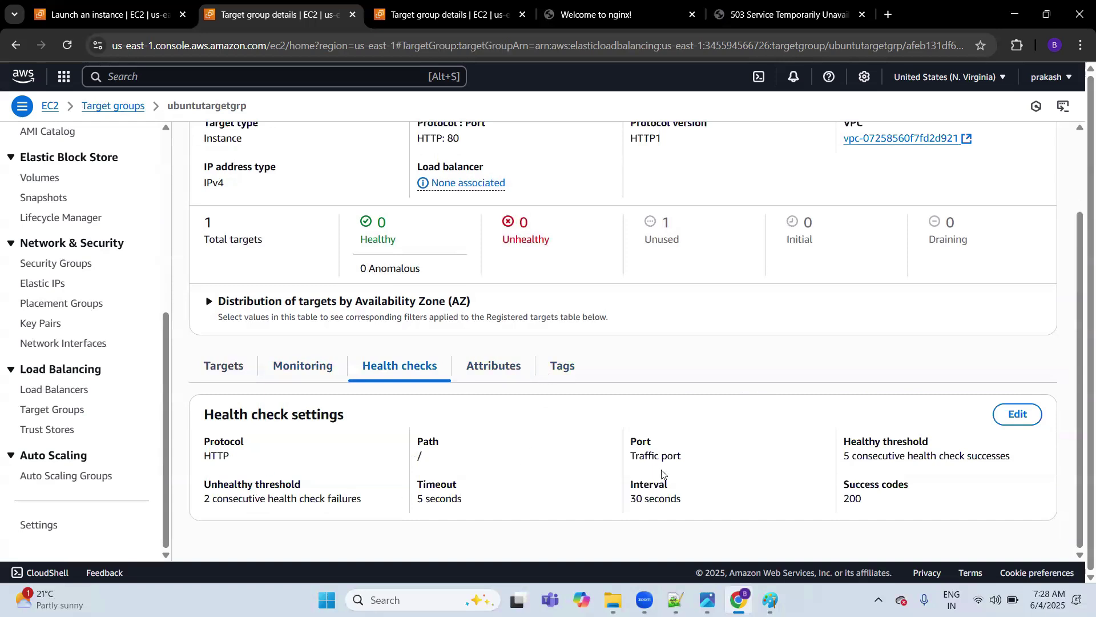
left_click(1017, 414)
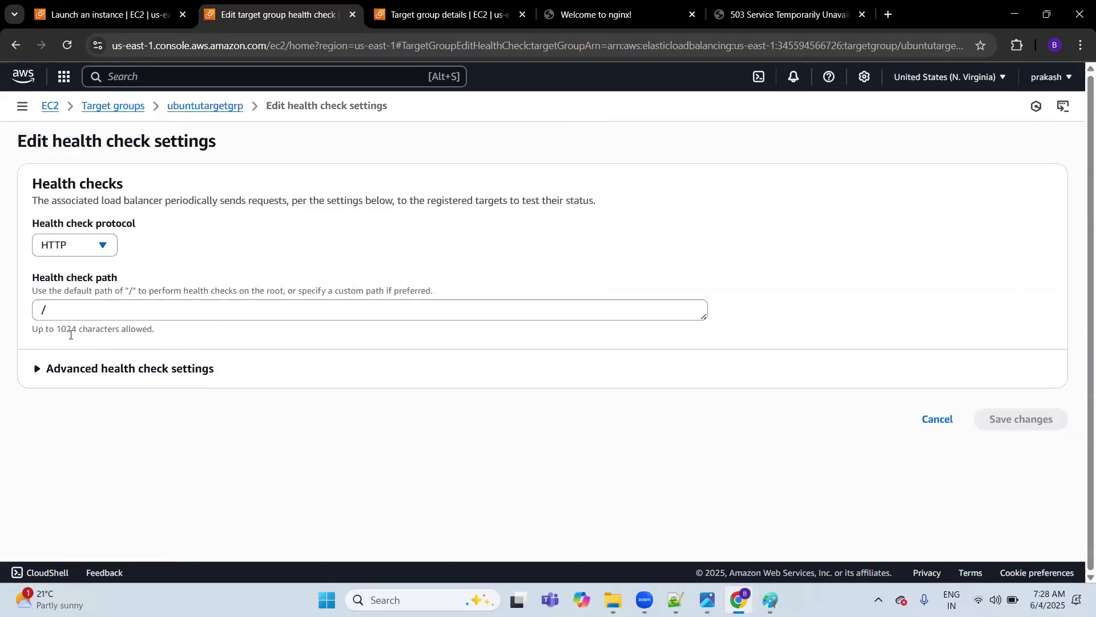
left_click(38, 370)
scroll(175, 401, "down", 4)
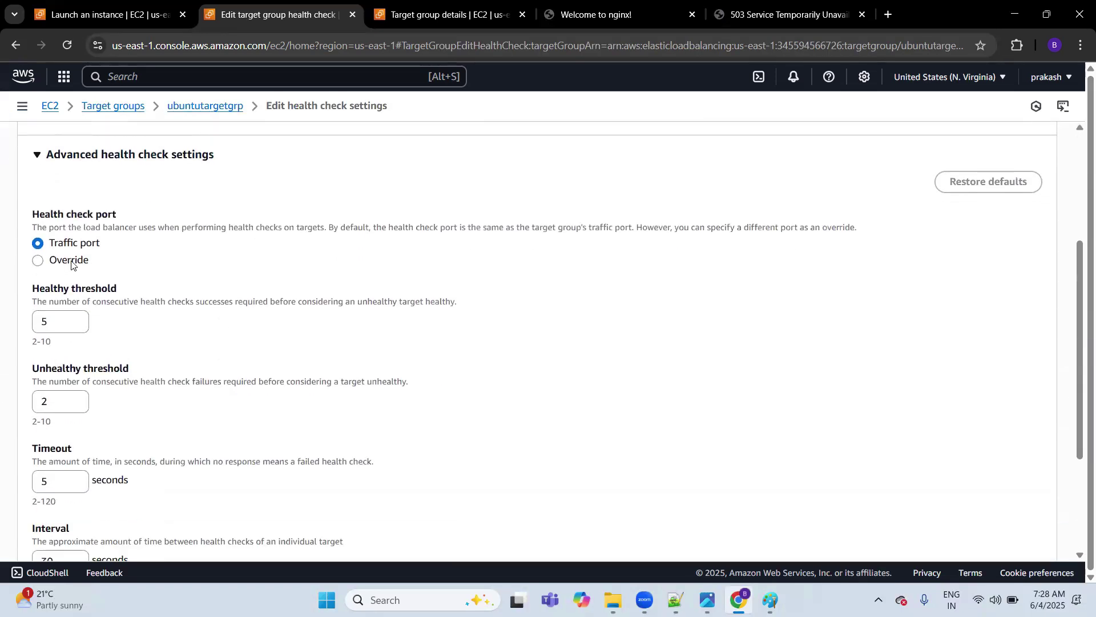
scroll(122, 282, "down", 3)
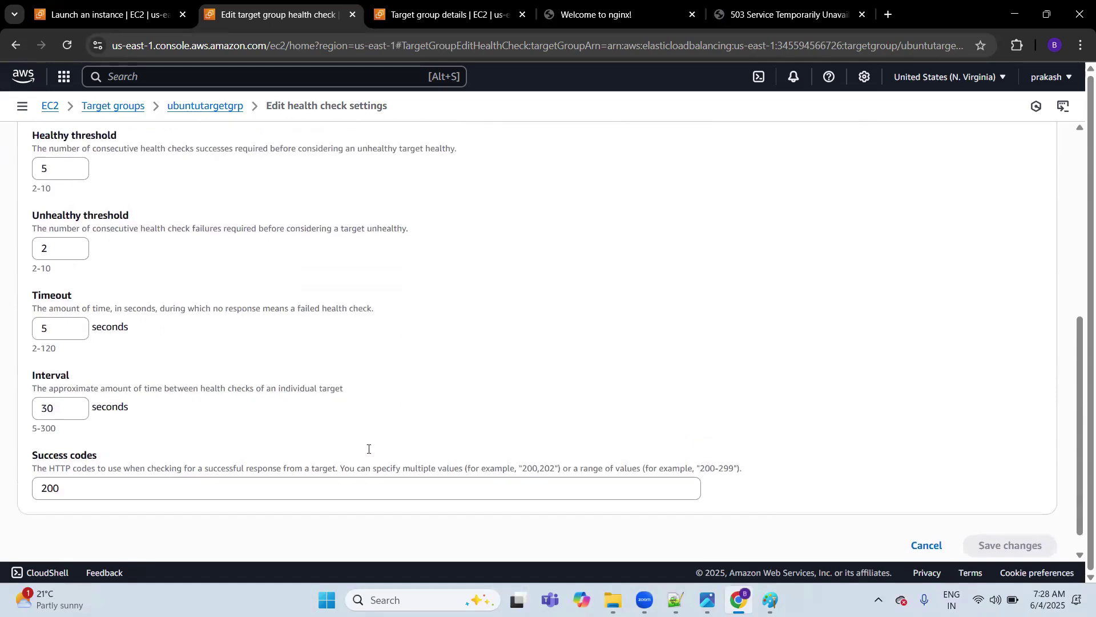
scroll(227, 401, "up", 6)
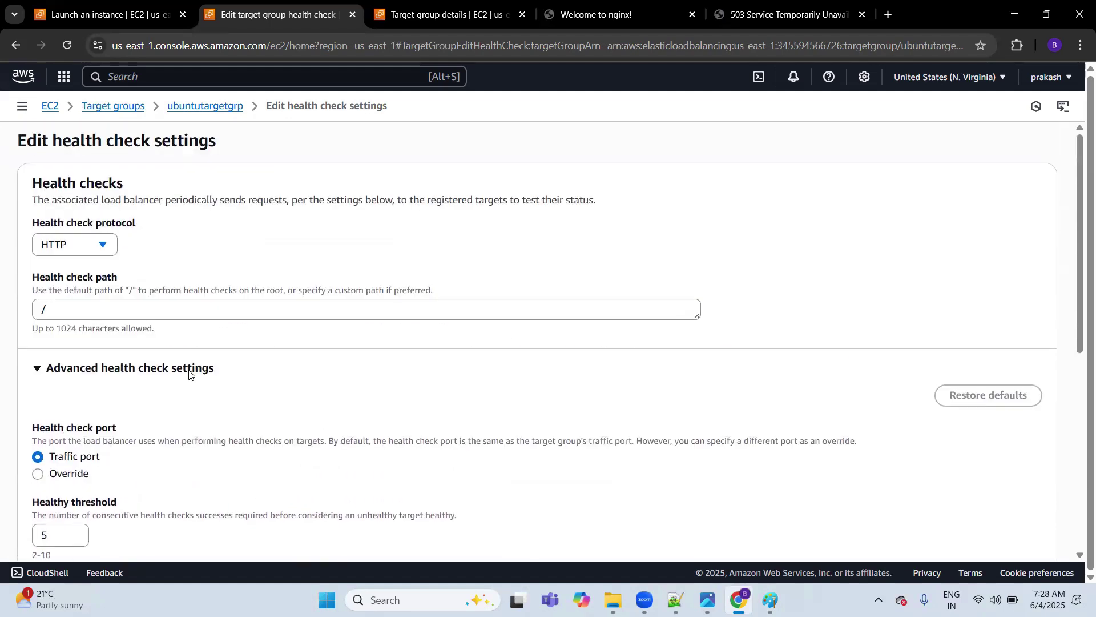
Cancel editing ubuntutargetgrp's health check settings and return to the target group's details page.
scroll(655, 353, "down", 5)
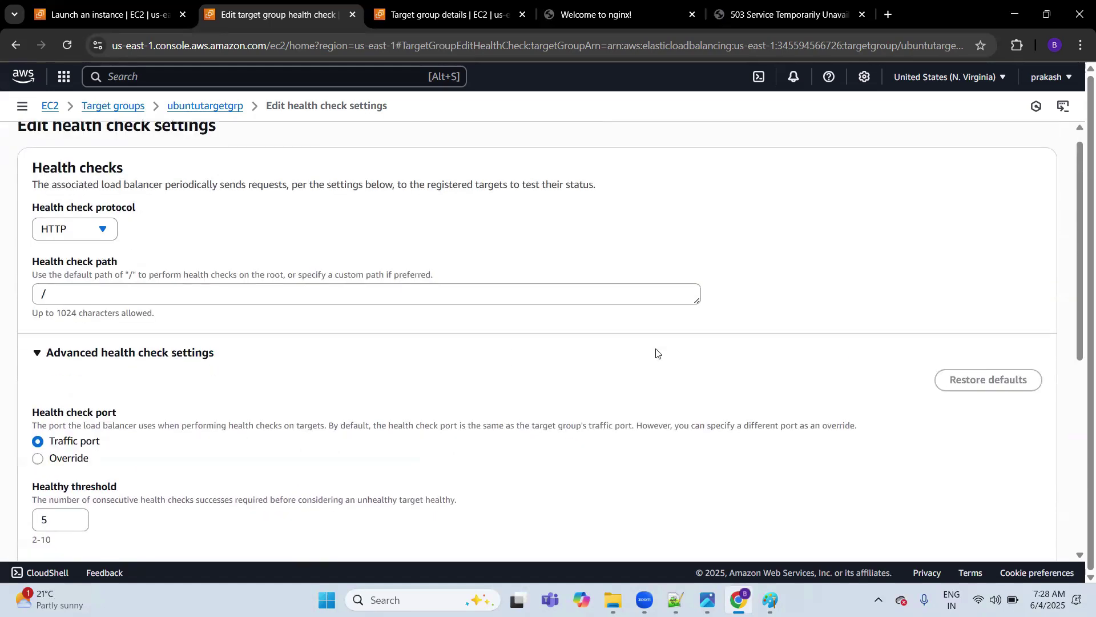
left_click(920, 518)
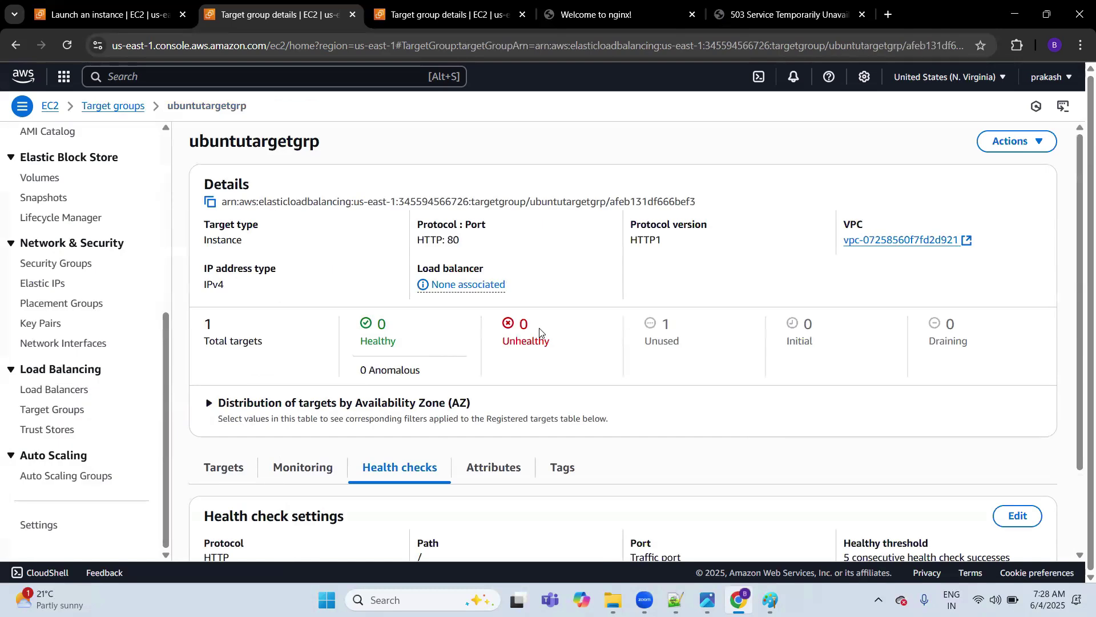
Reload the page at ubuntualb's DNS name several times to retest access through the load balancer.
left_click(713, 12)
left_click(66, 47)
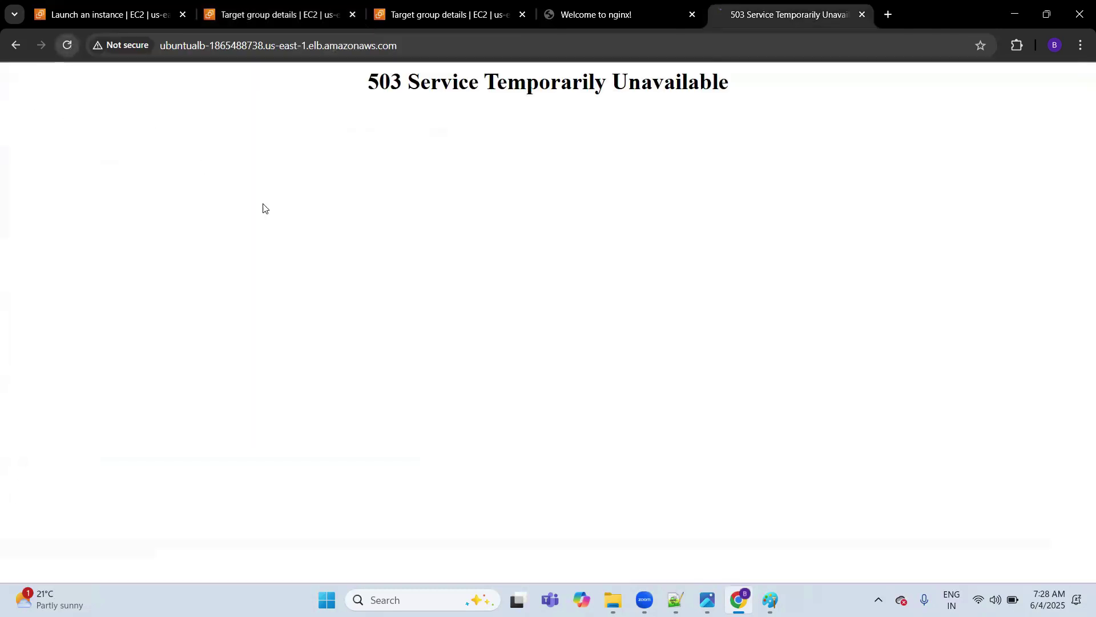
left_click(444, 46)
key("Return")
left_click(443, 46)
key("Return")
left_click(443, 47)
key("Return")
left_click(443, 47)
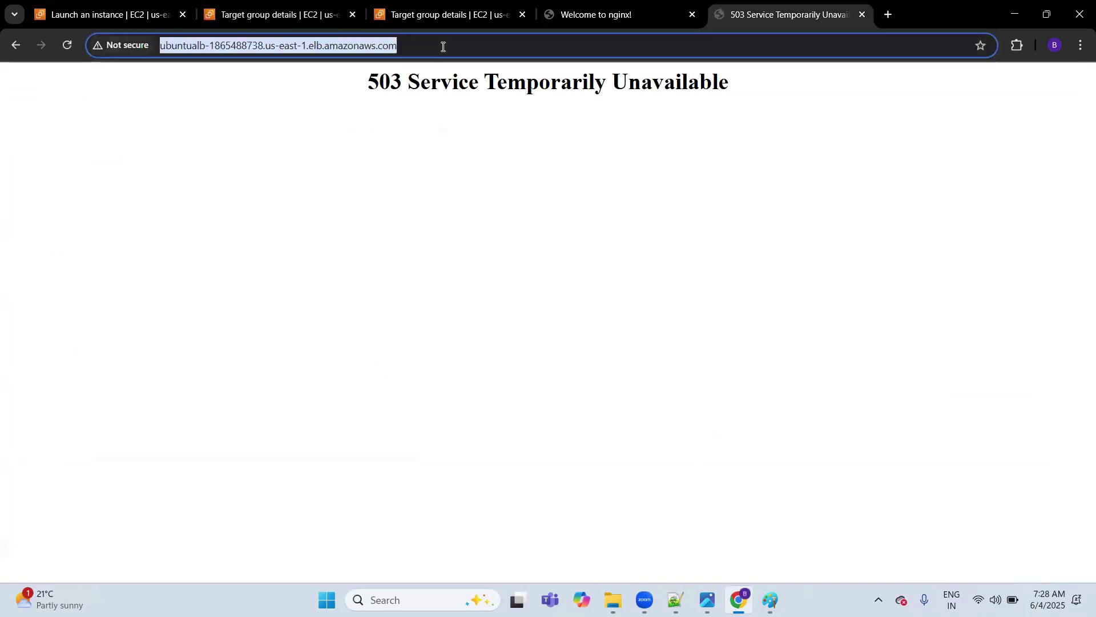
key("Return")
left_click(443, 47)
key("Return")
Copy ubuntualb's DNS name, test it in a new browser window, and close that window.
left_click(443, 47)
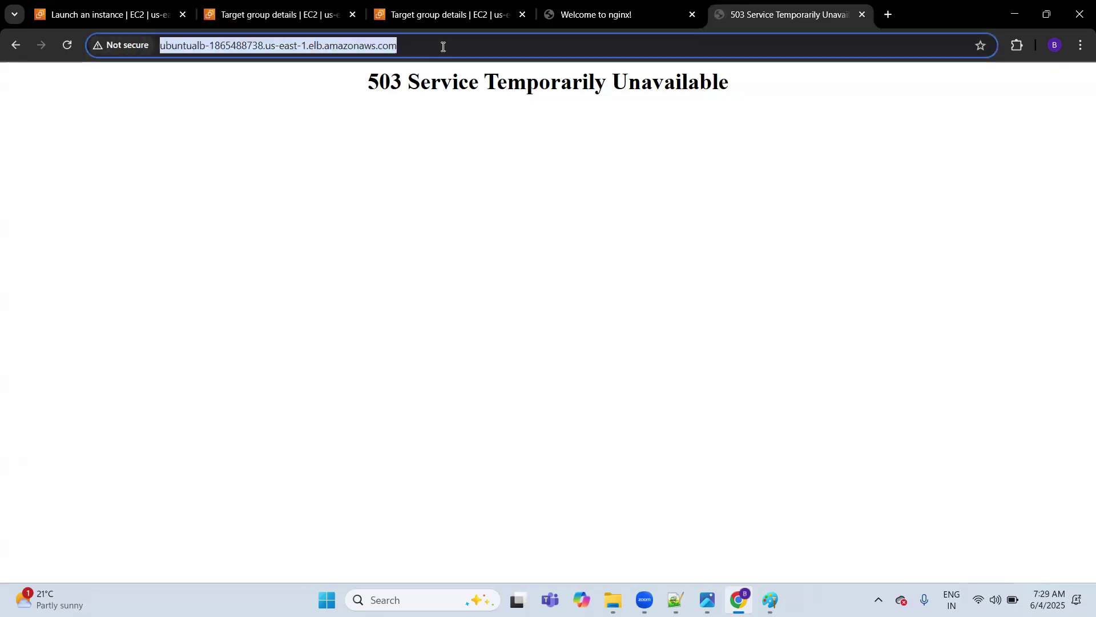
key("ctrl+c")
key("ctrl+n")
key("ctrl+v")
key("Return")
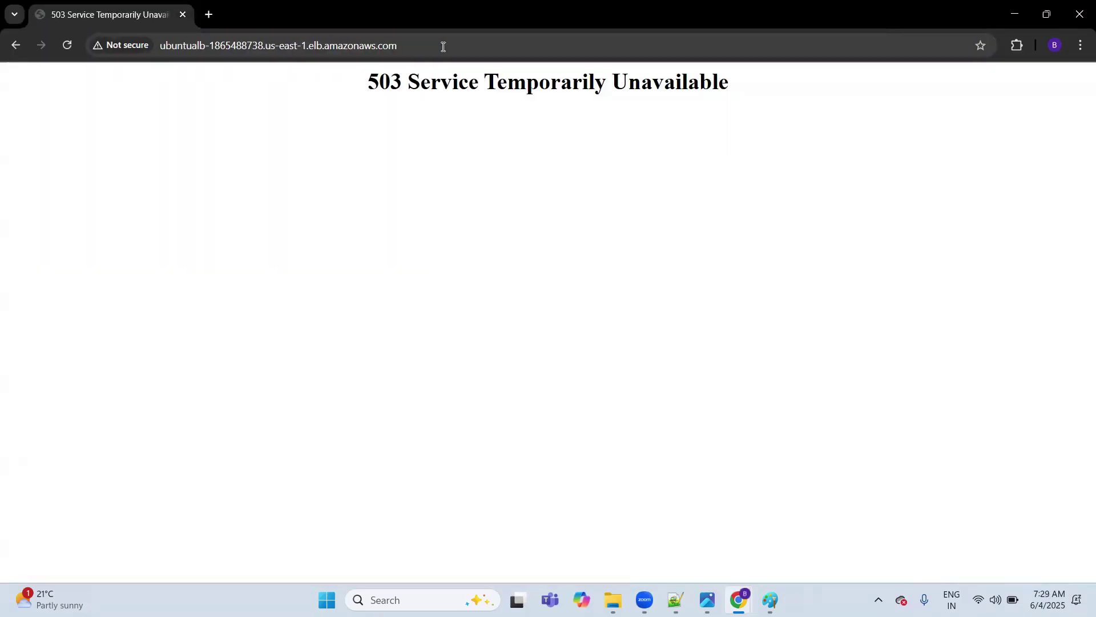
key("ctrl+w")
left_click(563, 152)
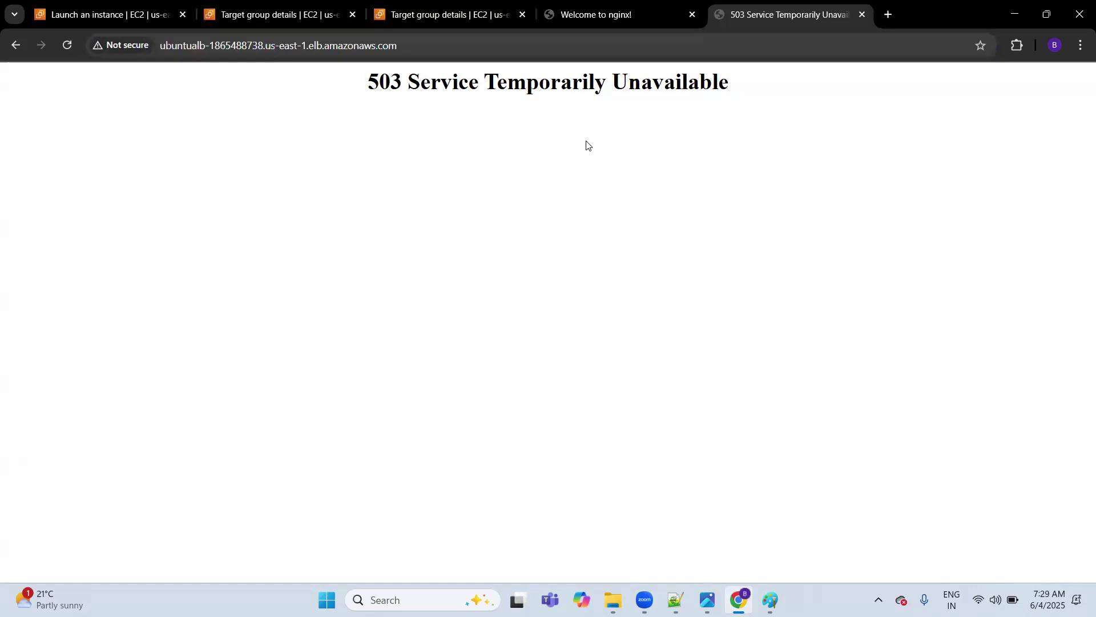
Compare the instance's nginx welcome page with the page served at the load balancer's DNS name.
left_click(611, 12)
left_click_drag(350, 88, 465, 223)
left_click(558, 234)
left_click(736, 14)
Dismiss the creation notice on the other open ubuntutargetgrp details page and reload that page.
left_click(430, 9)
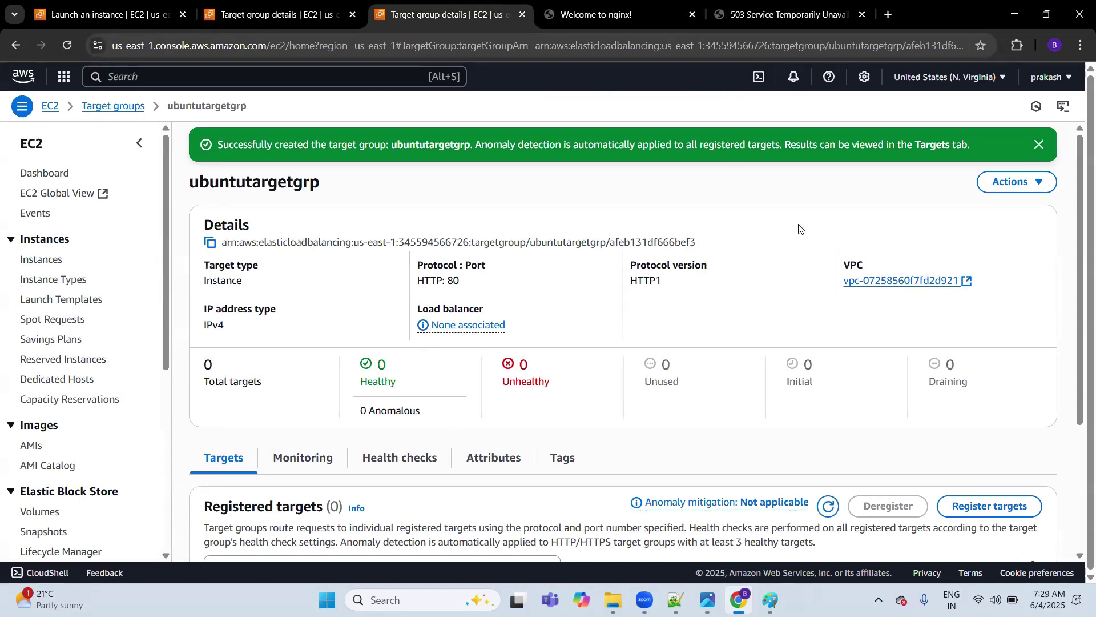
left_click(1038, 145)
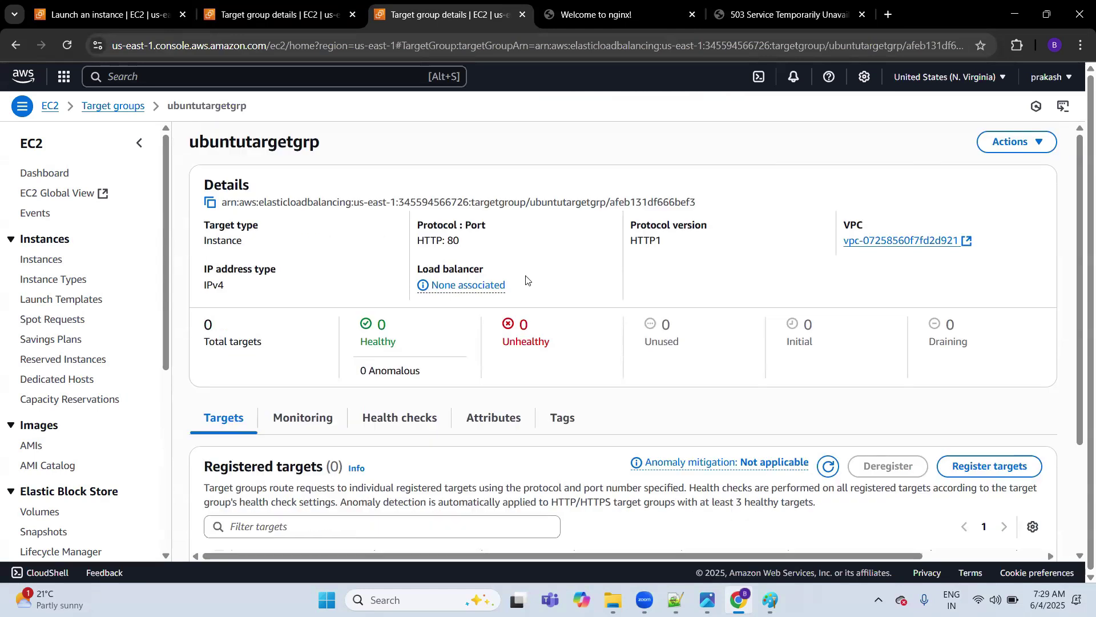
scroll(89, 320, "down", 5)
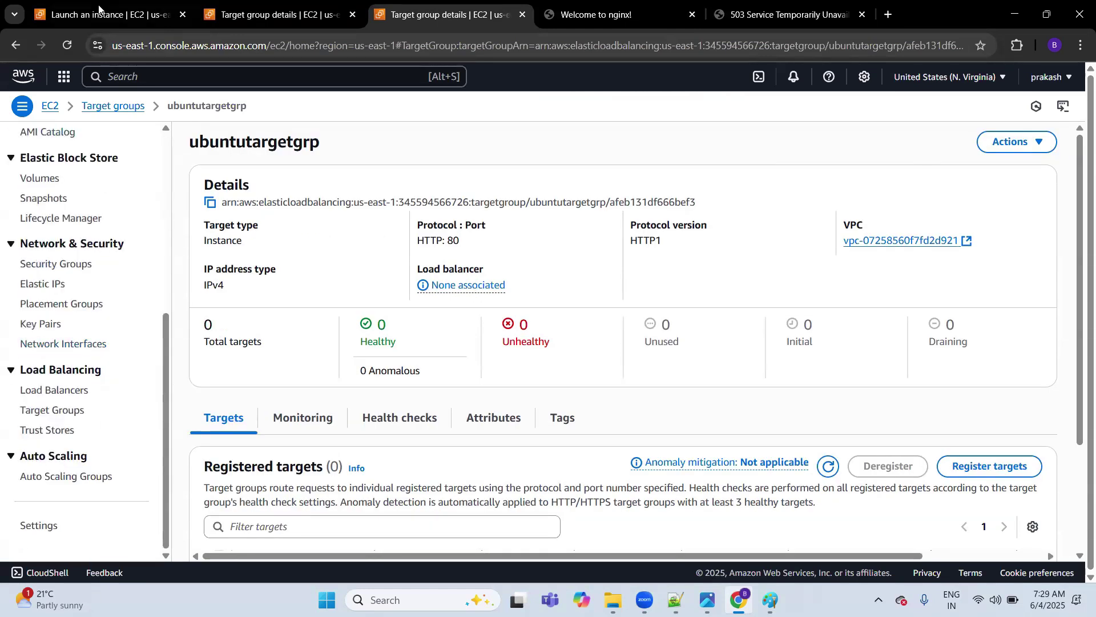
left_click(67, 45)
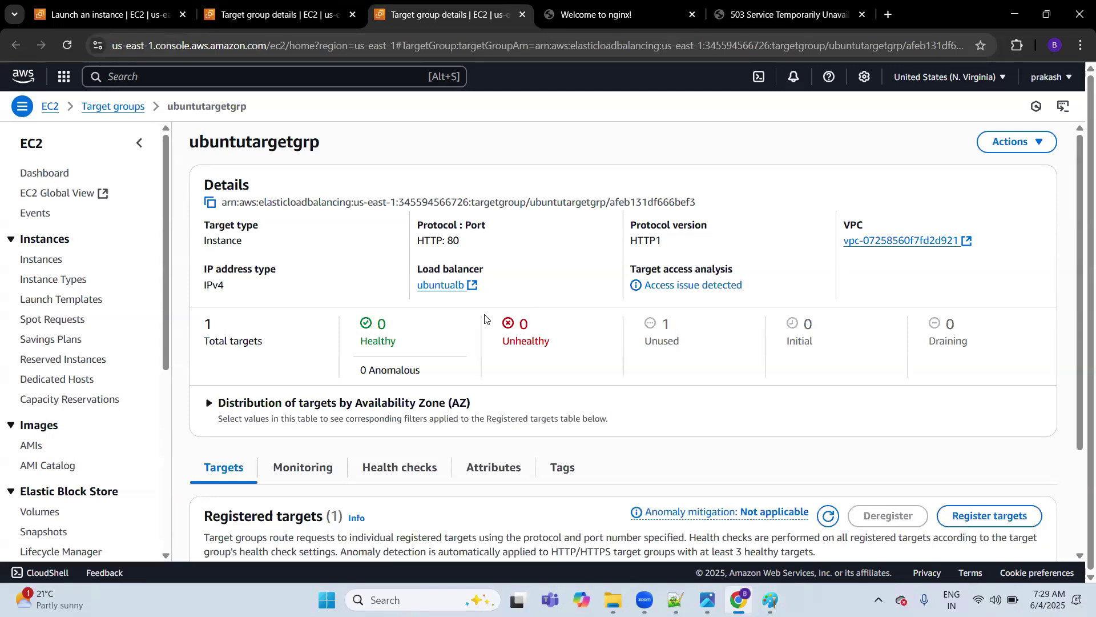
Filter ubuntutargetgrp's registered targets to unused ones and read the target access analysis details.
left_click(666, 328)
scroll(705, 255, "down", 1)
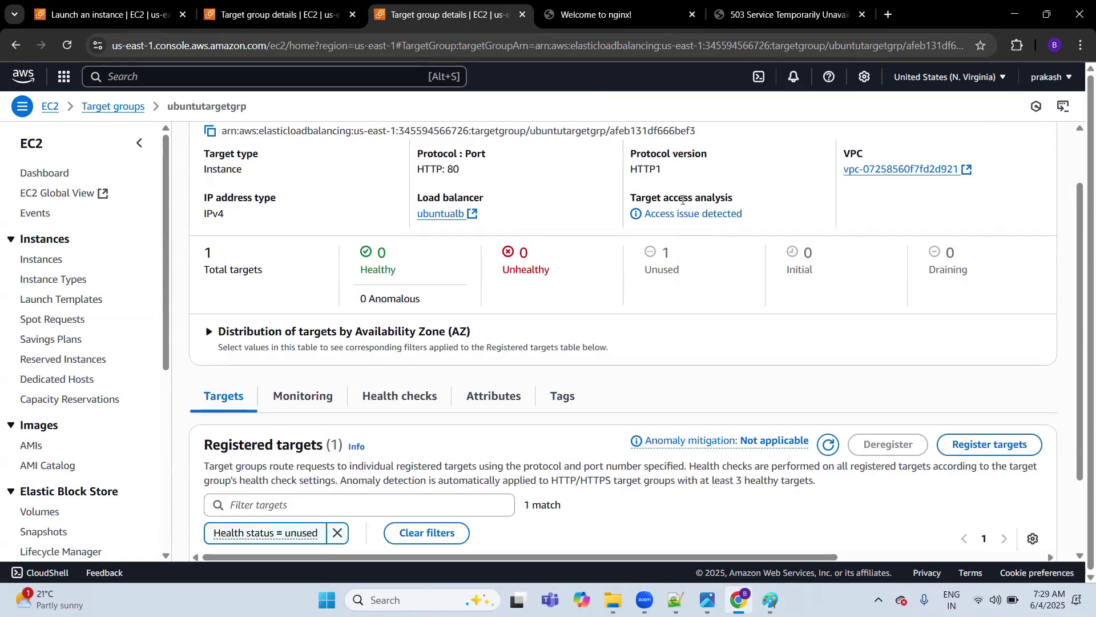
left_click(662, 216)
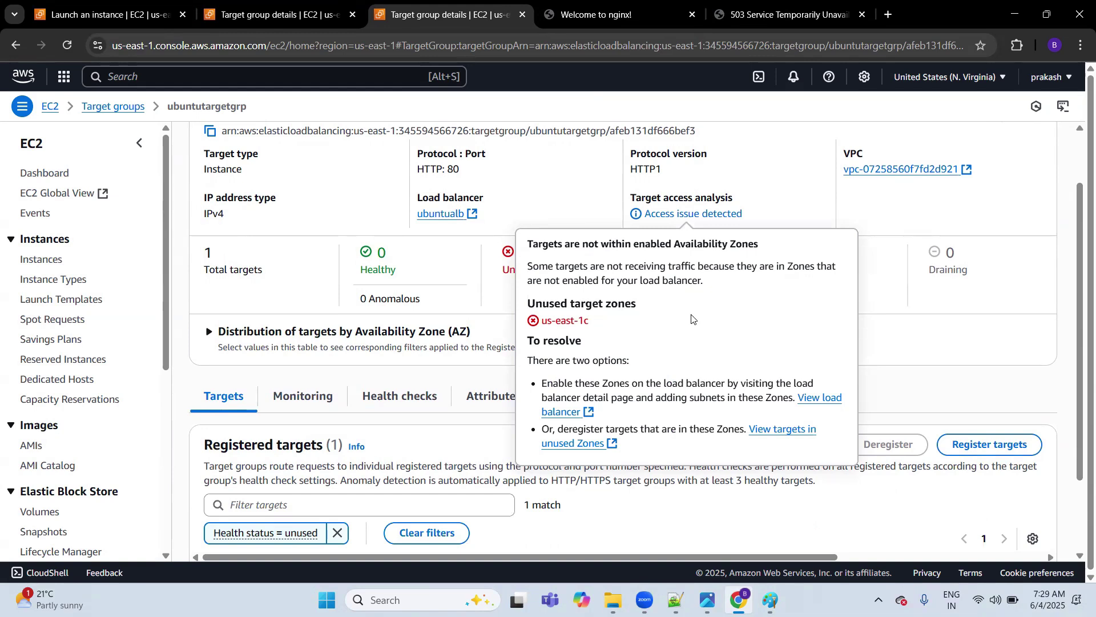
left_click(523, 204)
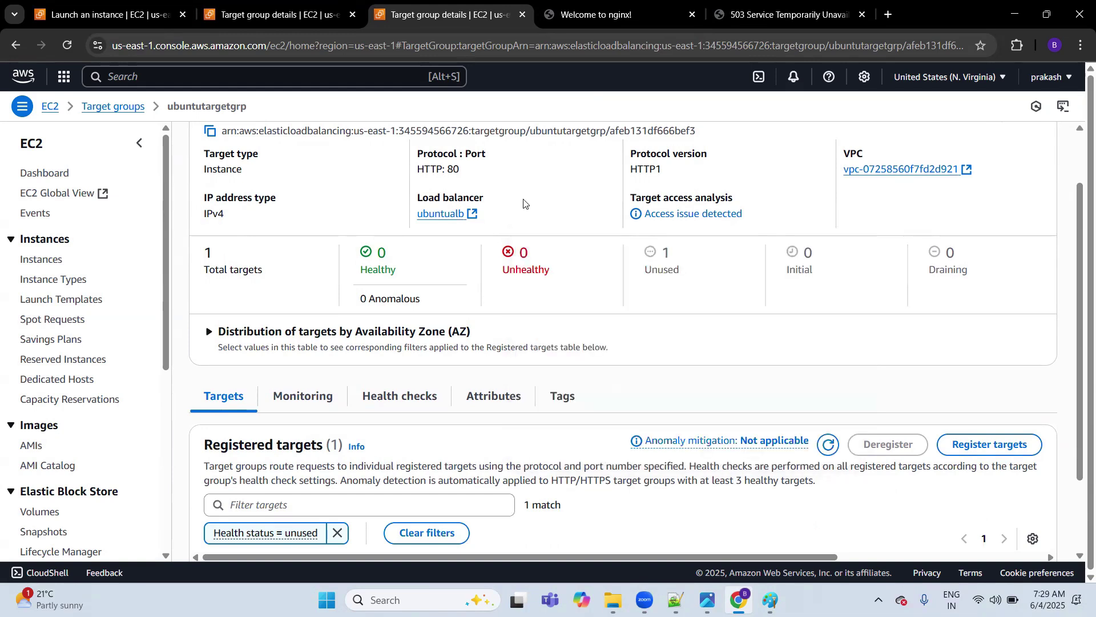
Expand ubuntutargetgrp's target distribution by Availability Zone and filter the registered targets to zone us-east-1c.
left_click(206, 332)
scroll(345, 357, "down", 1)
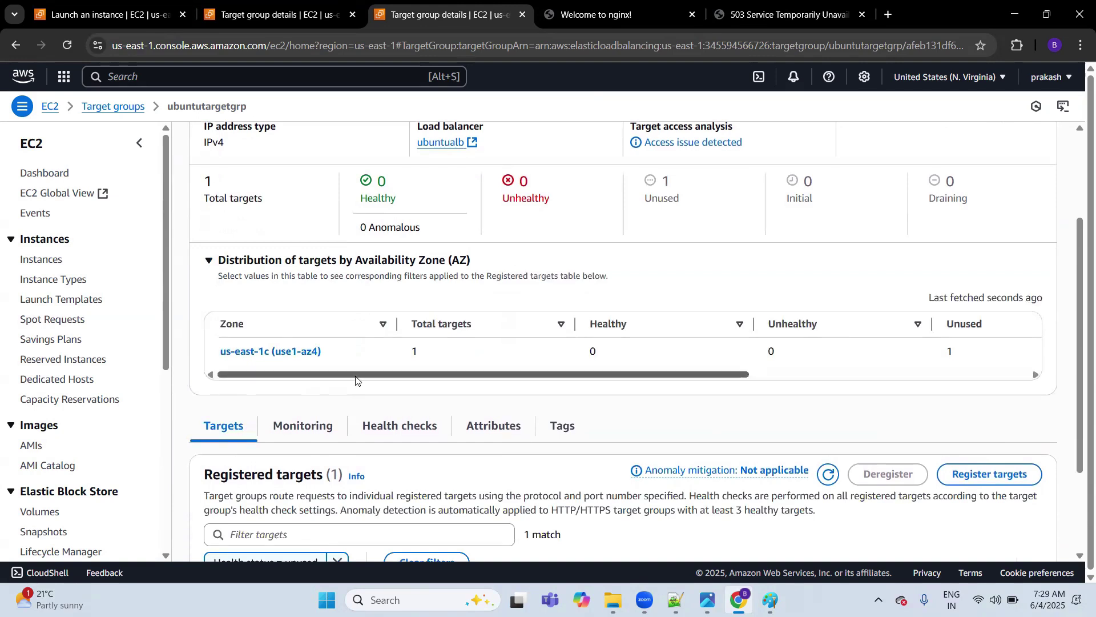
left_click(254, 353)
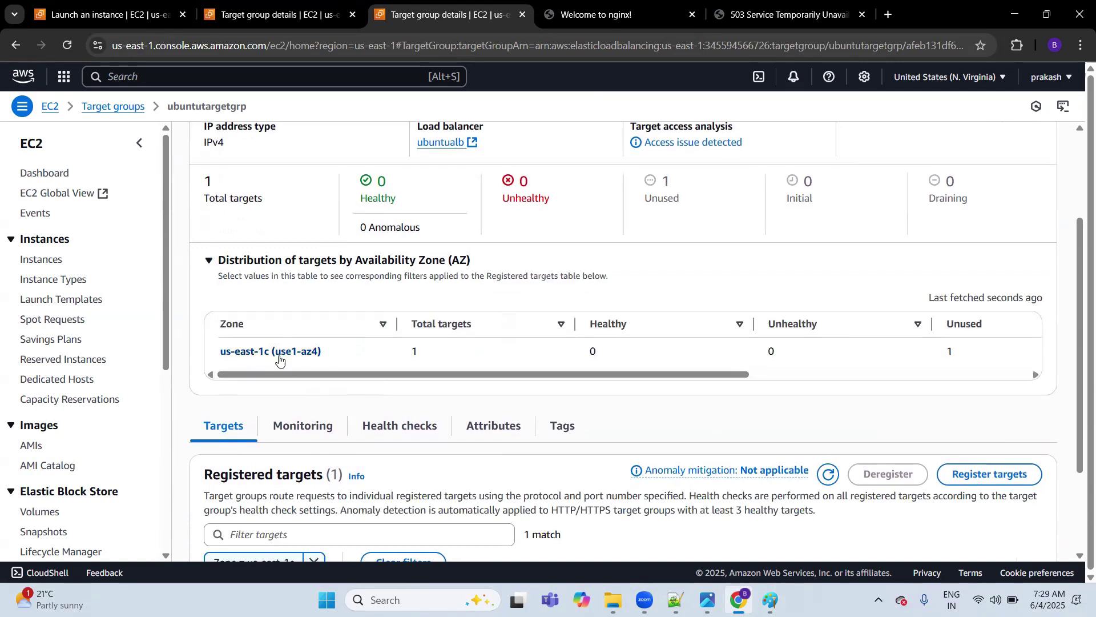
left_click_drag(472, 375, 314, 390)
scroll(313, 354, "up", 2)
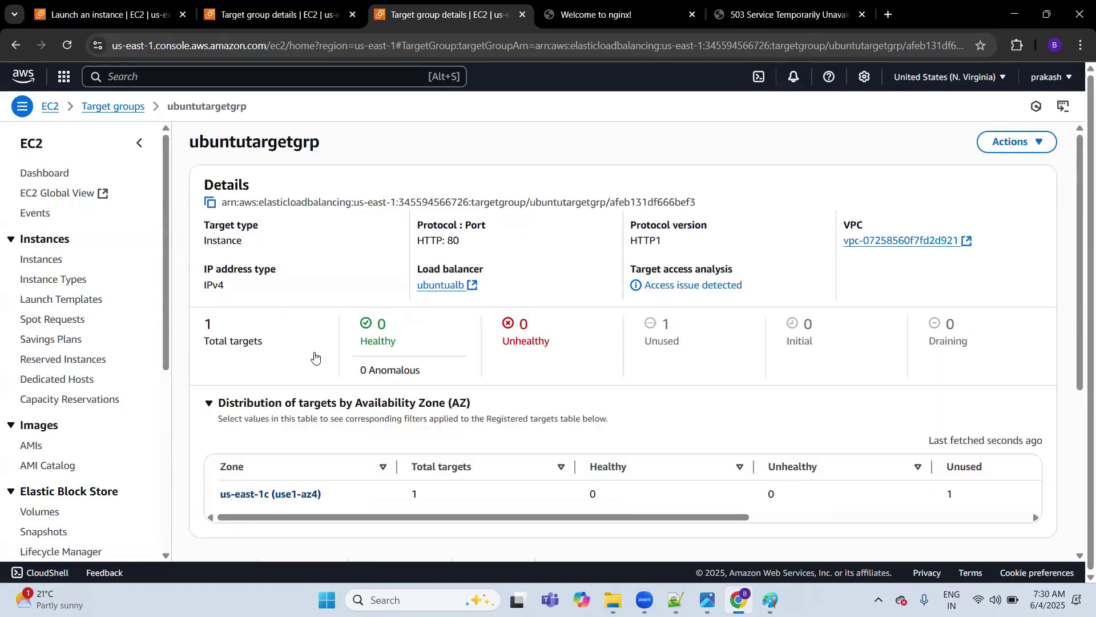
left_click(1011, 142)
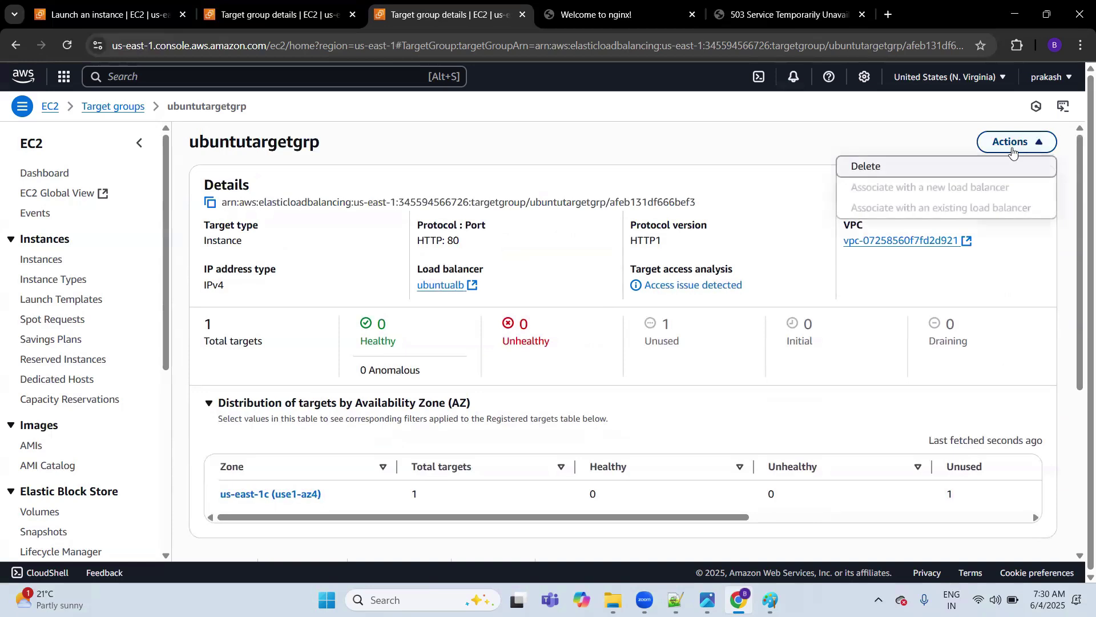
left_click(624, 186)
scroll(431, 291, "down", 5)
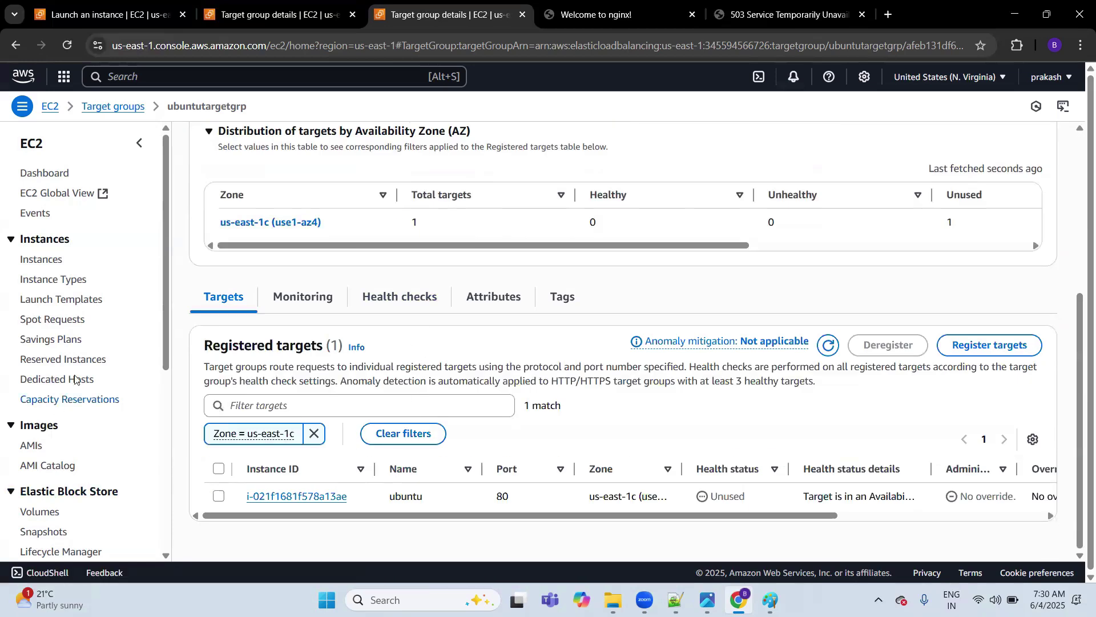
Open the instances list and check the ubuntu instance's Availability Zone.
left_click(61, 259)
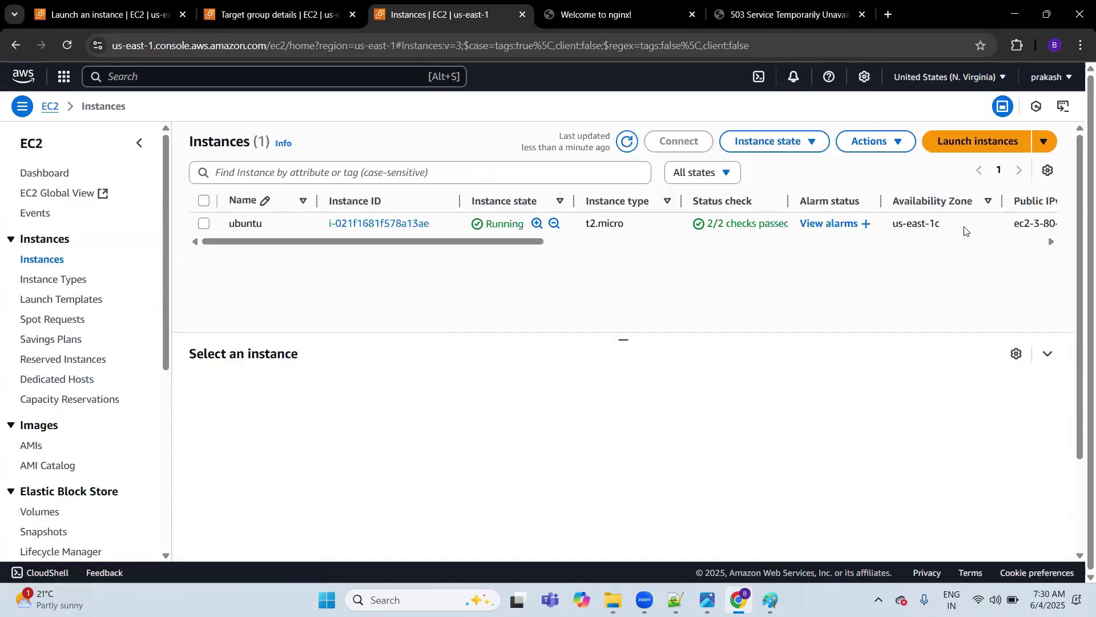
left_click_drag(942, 223, 894, 224)
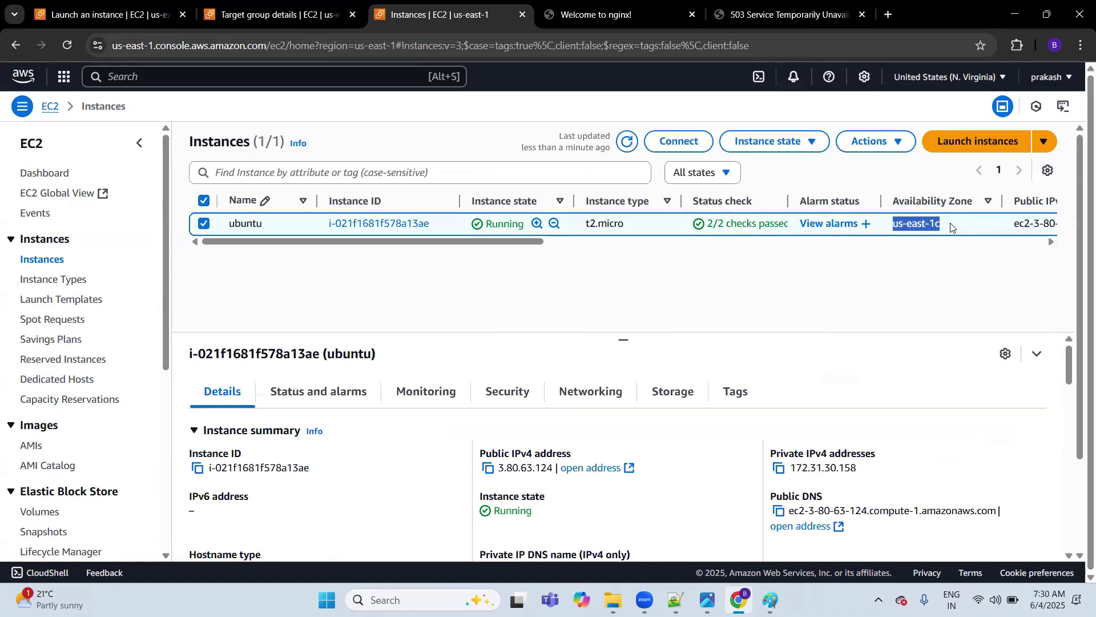
Reopen ubuntutargetgrp's details page and examine its total and unused target counts per Availability Zone.
scroll(67, 300, "down", 5)
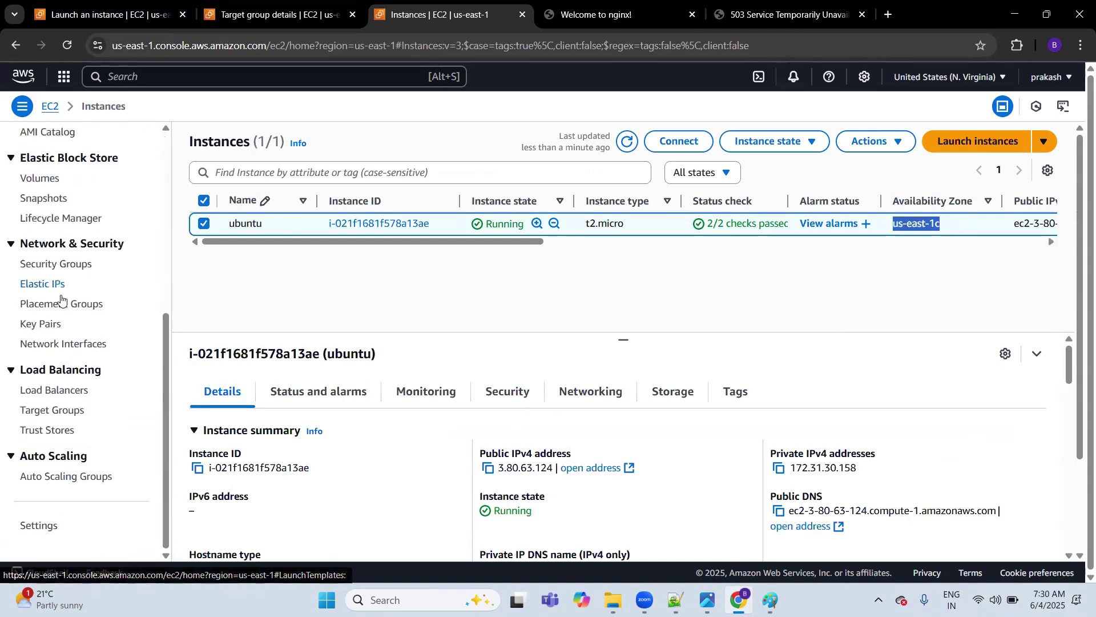
left_click(58, 410)
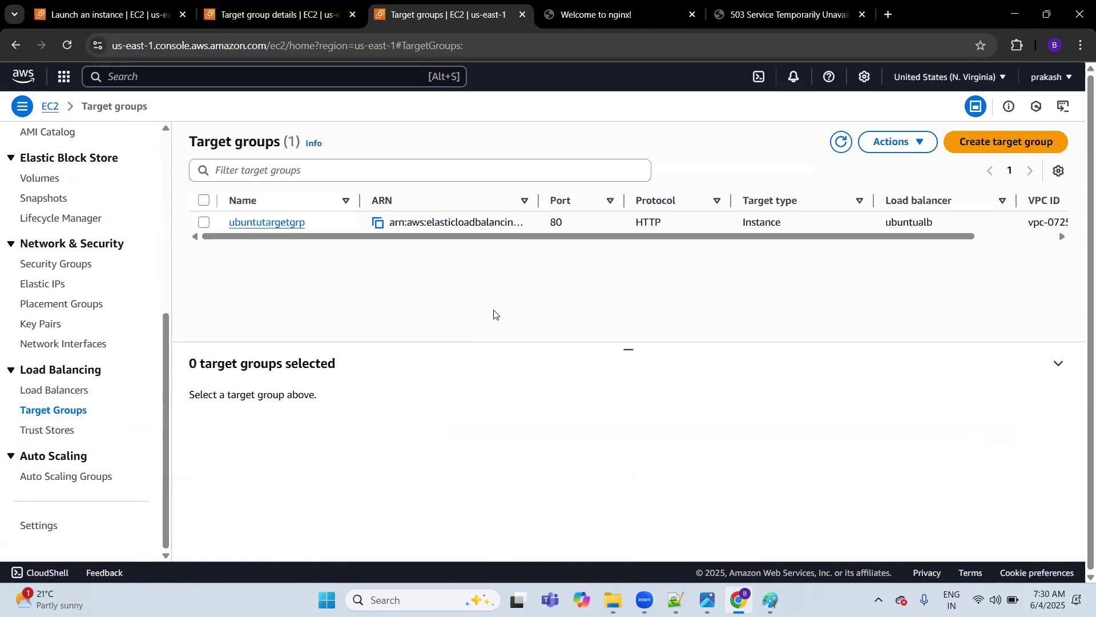
left_click(274, 223)
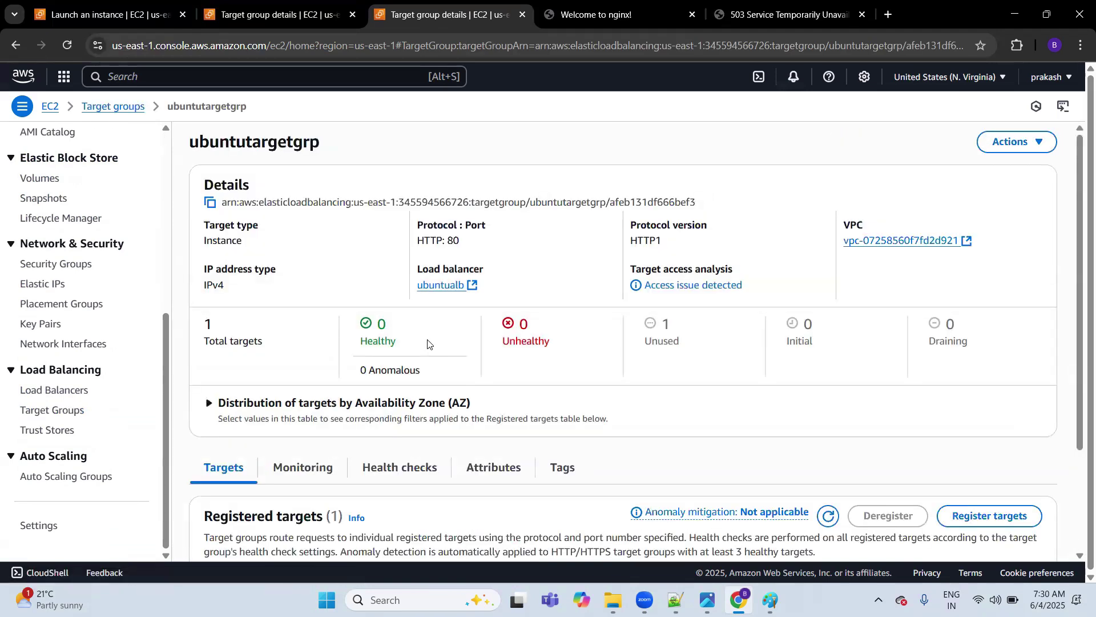
scroll(427, 342, "down", 2)
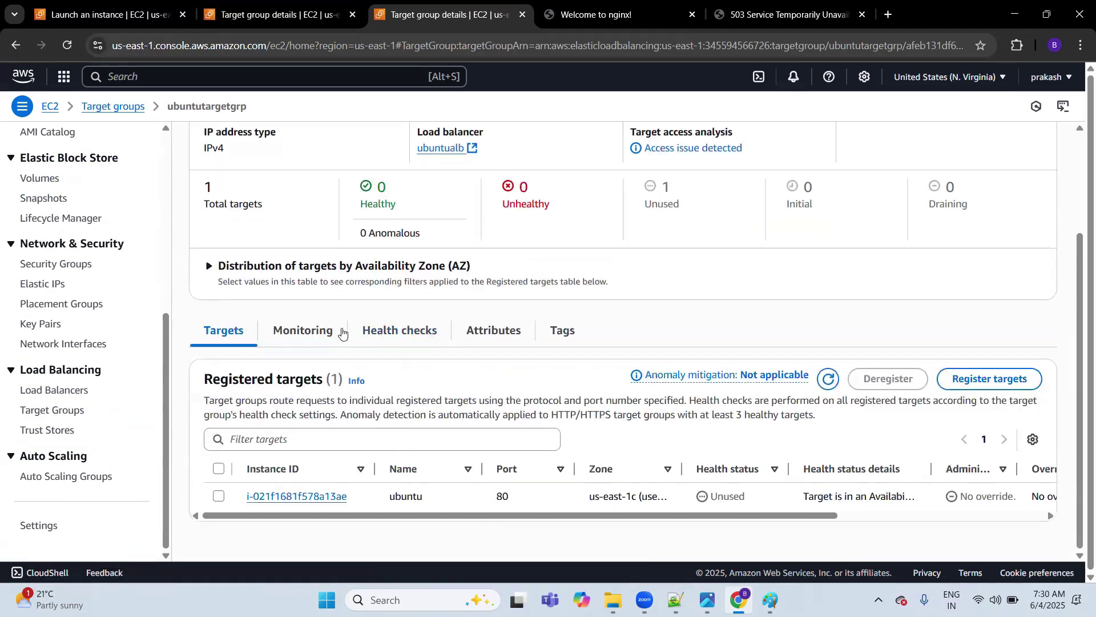
scroll(337, 328, "up", 1)
left_click(245, 343)
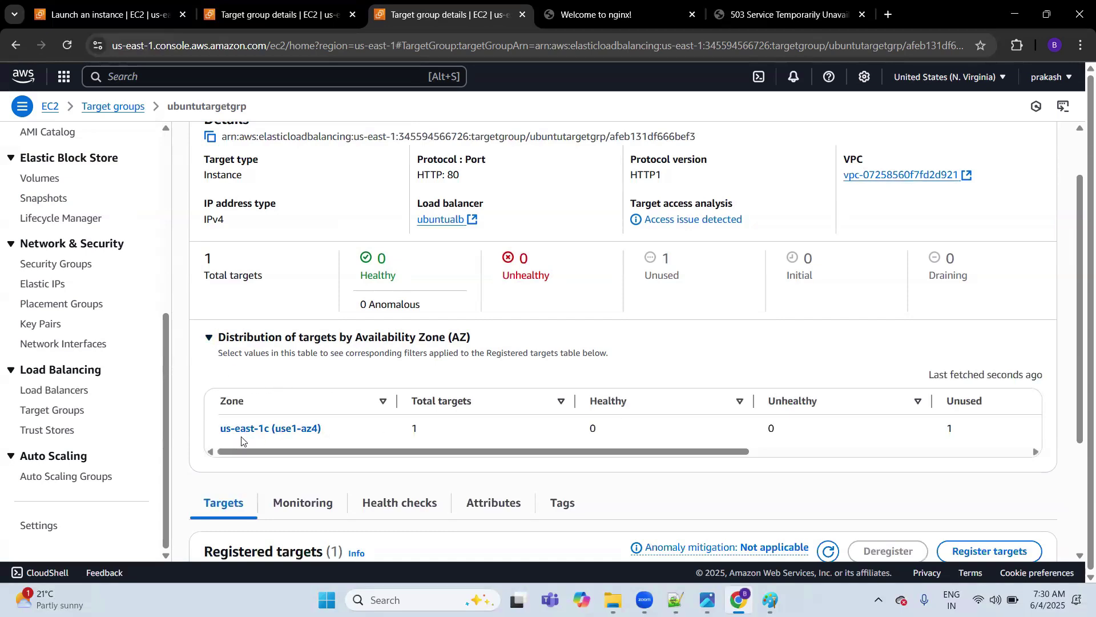
left_click_drag(324, 432, 226, 429)
left_click(415, 430)
double_click(950, 429)
left_click(638, 347)
scroll(637, 346, "down", 1)
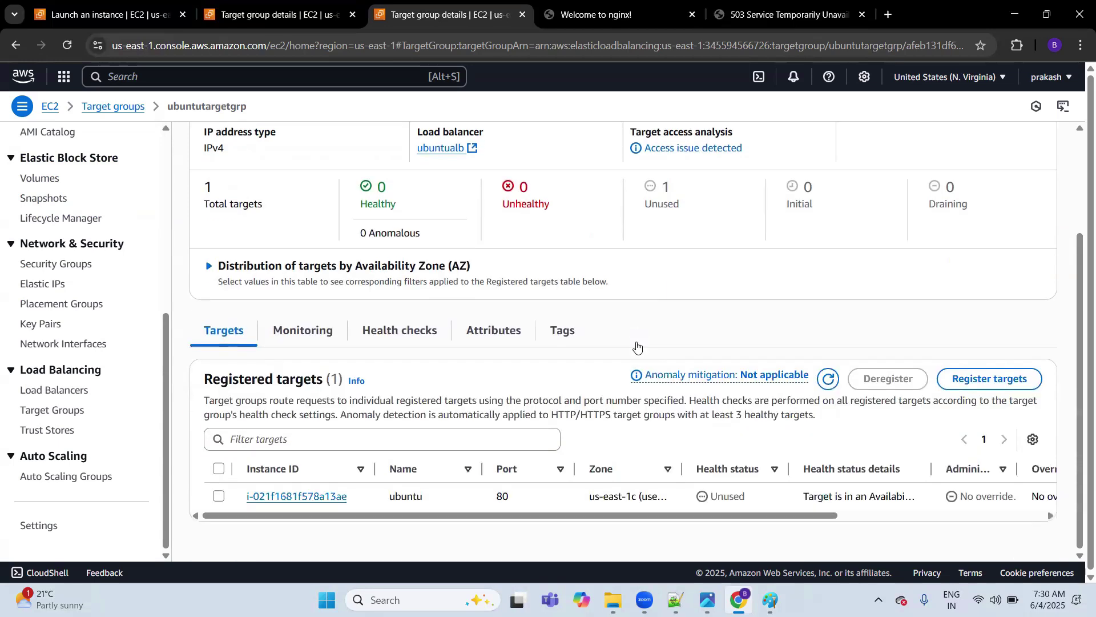
Look through ubuntutargetgrp's monitoring, health check settings and attributes, and recheck its registered targets.
left_click(321, 339)
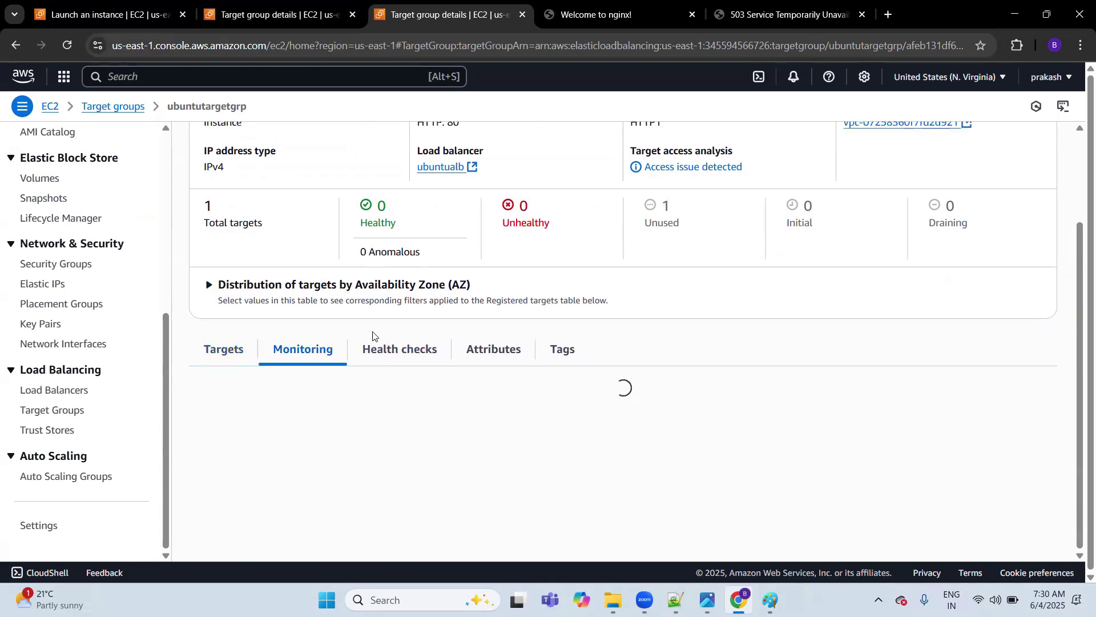
left_click(390, 347)
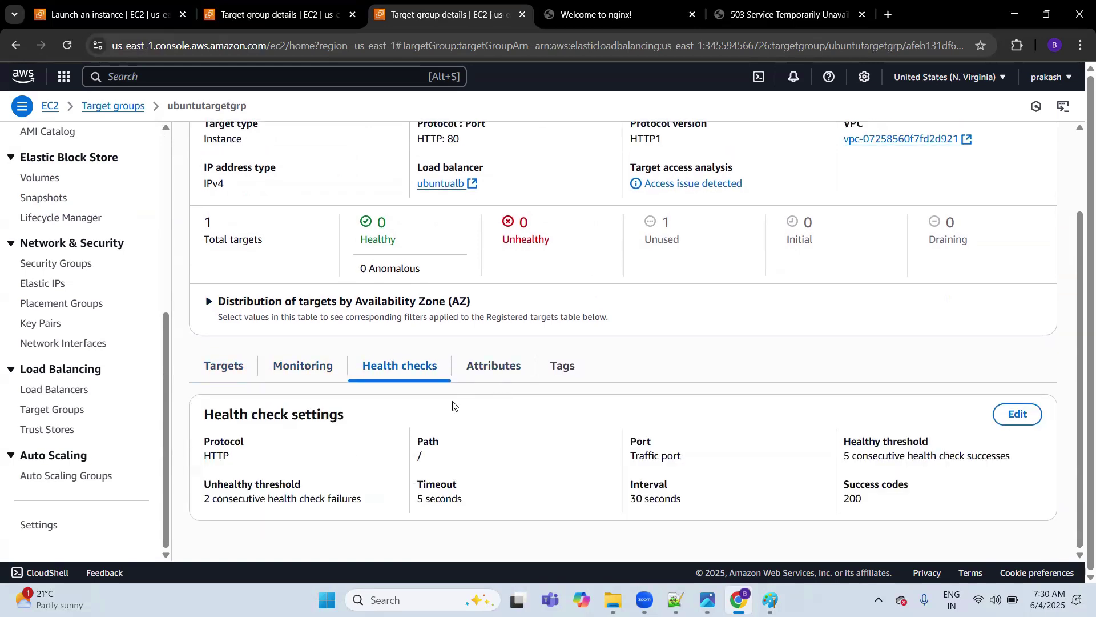
left_click(495, 370)
left_click(223, 367)
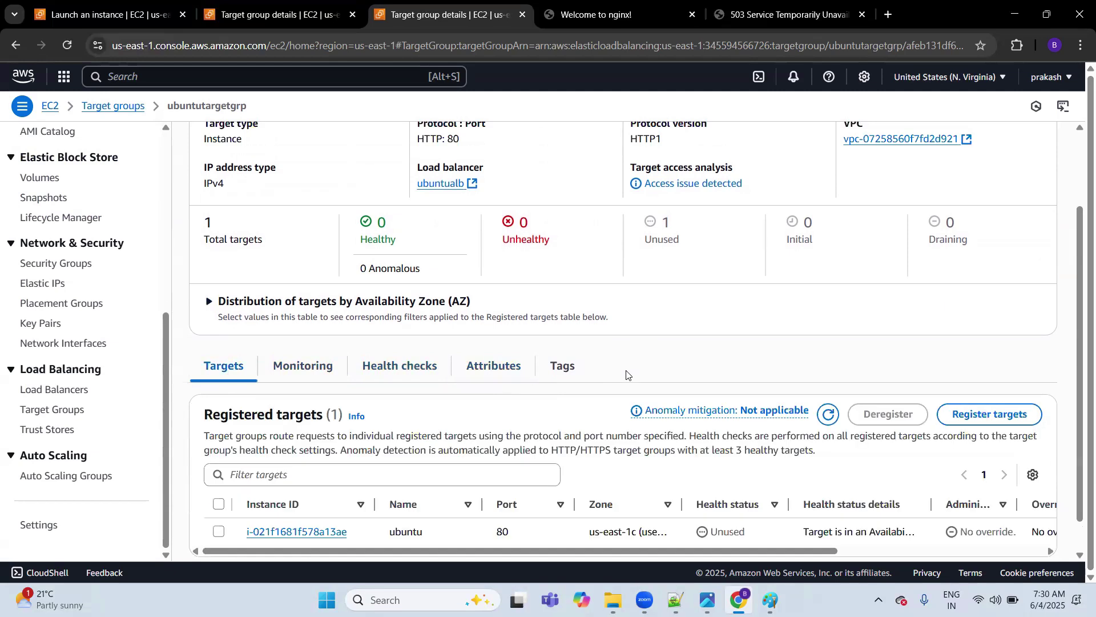
scroll(343, 503, "down", 1)
mouse_move(365, 513)
left_mouse_down()
mouse_move(594, 516)
mouse_move(386, 516)
left_mouse_up()
scroll(726, 360, "up", 3)
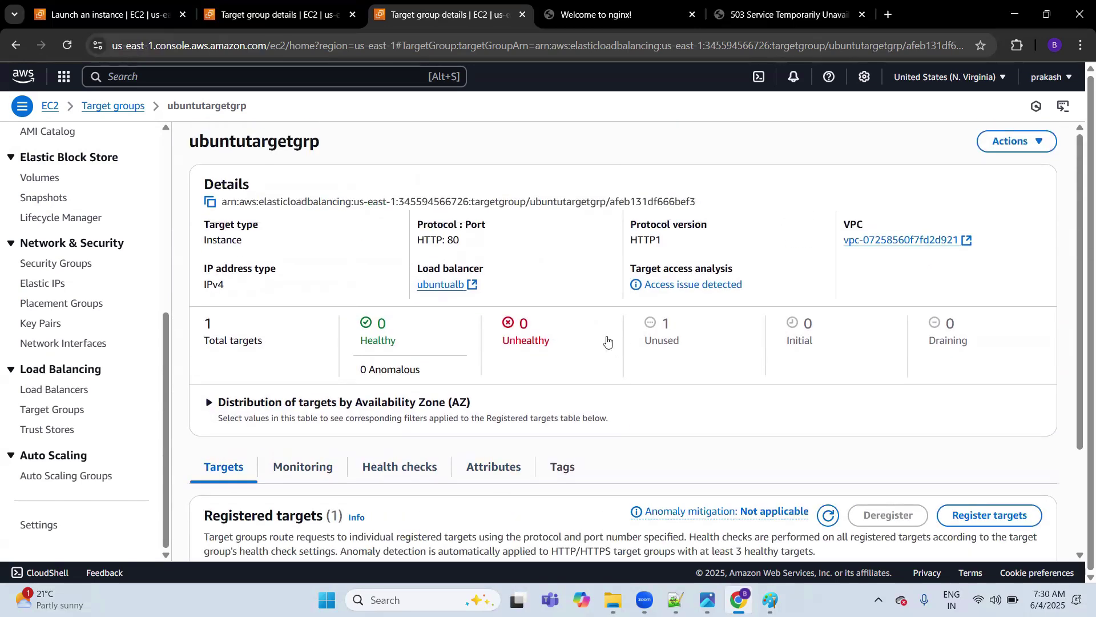
Open ubuntualb's details and review the Availability Zones and subnets in its network mapping.
left_click(71, 391)
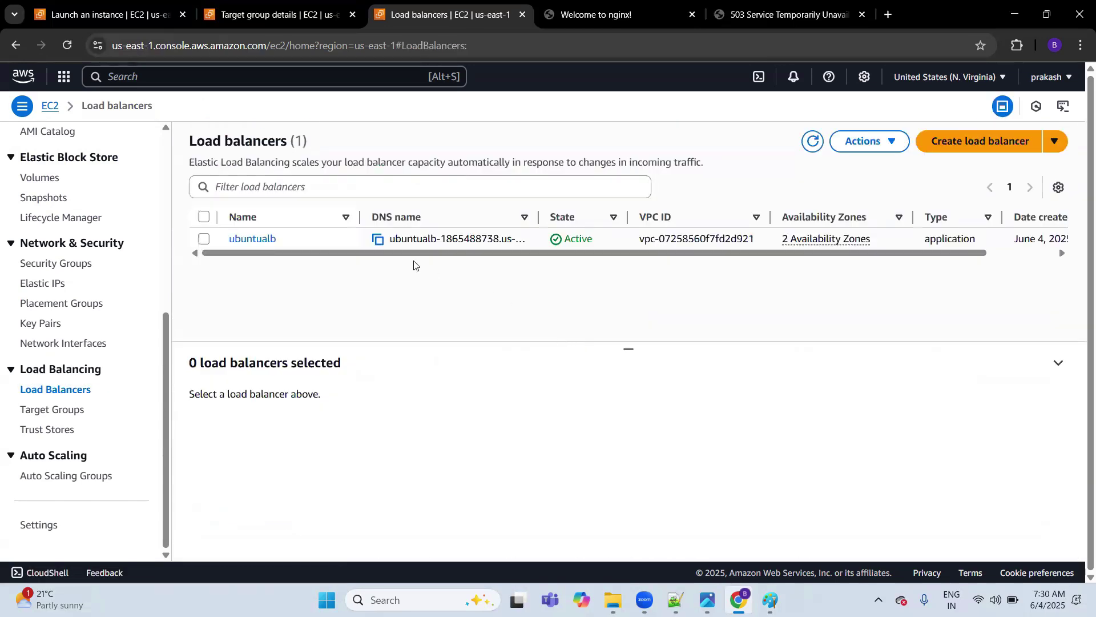
left_click(252, 239)
scroll(489, 275, "down", 2)
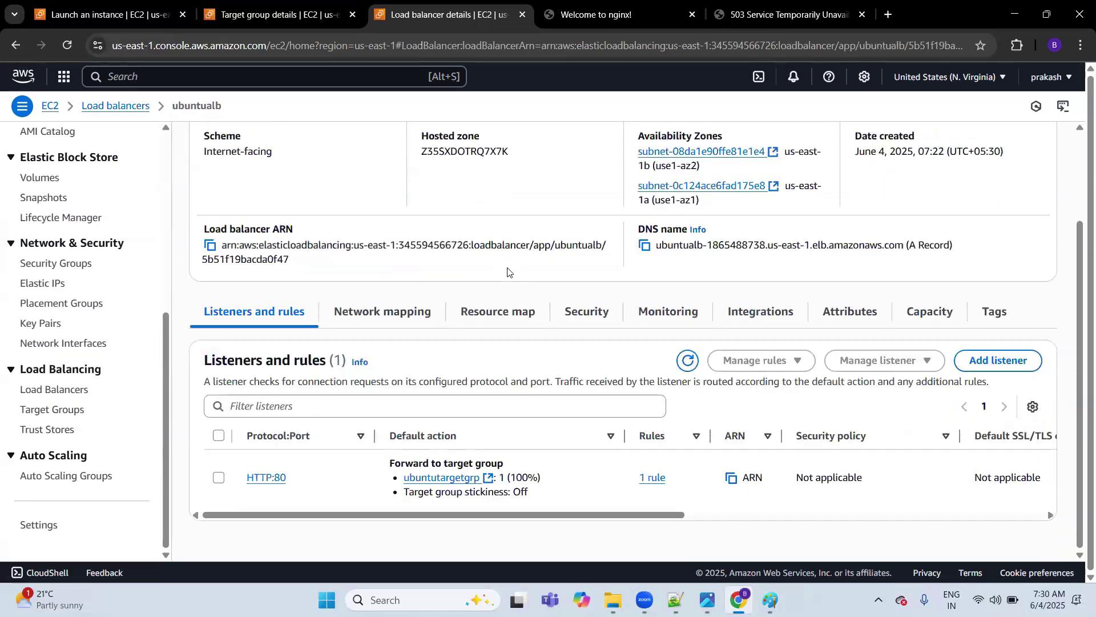
left_click(385, 313)
scroll(295, 501, "down", 3)
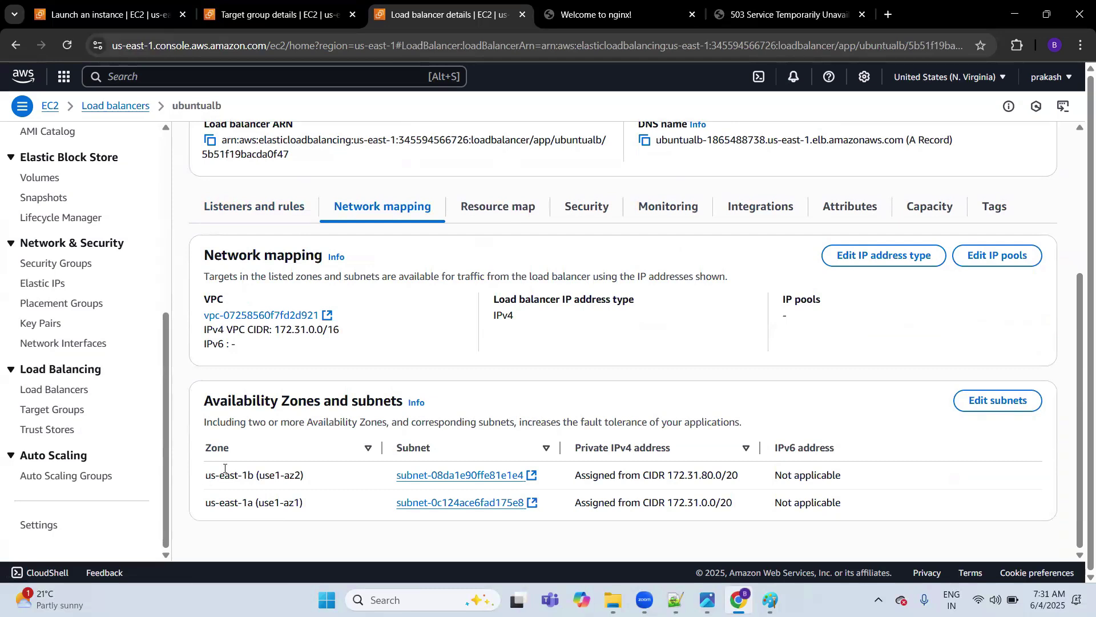
left_click_drag(225, 475, 260, 500)
left_click(334, 509)
Reopen ubuntualb from the load balancer list and recheck the Availability Zones in its network mapping.
scroll(819, 429, "up", 5)
left_click(56, 390)
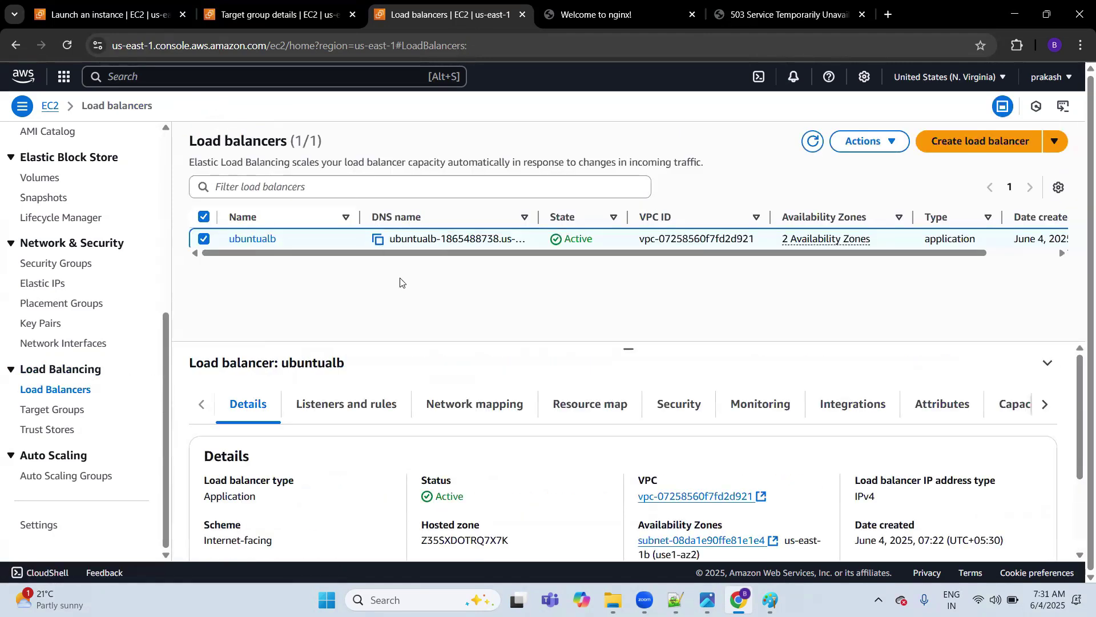
left_click(247, 239)
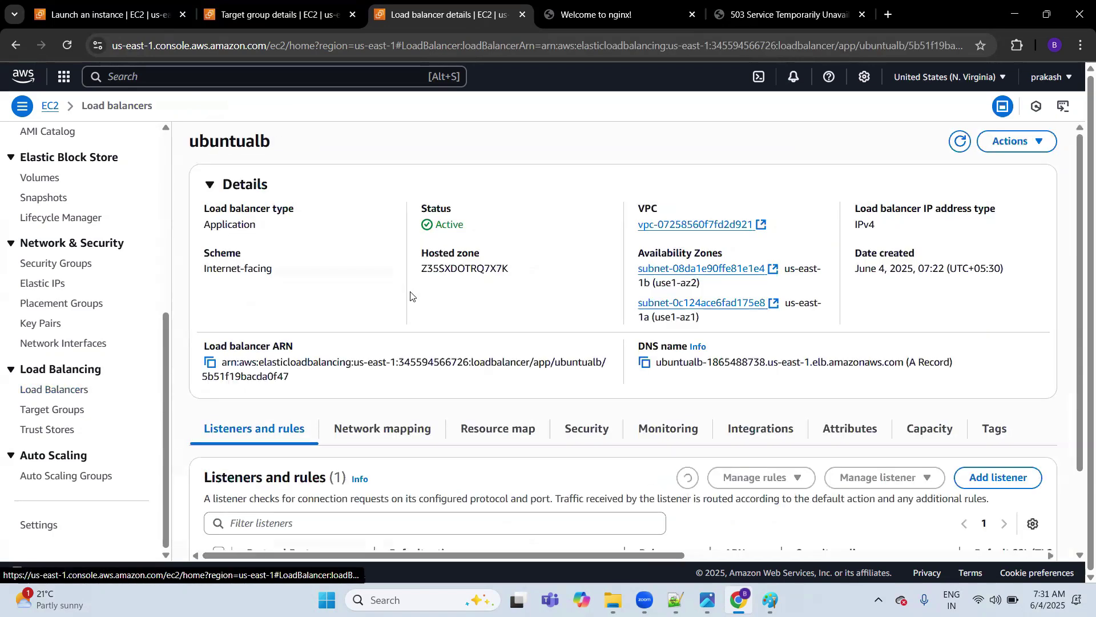
scroll(412, 289, "down", 2)
left_click(415, 311)
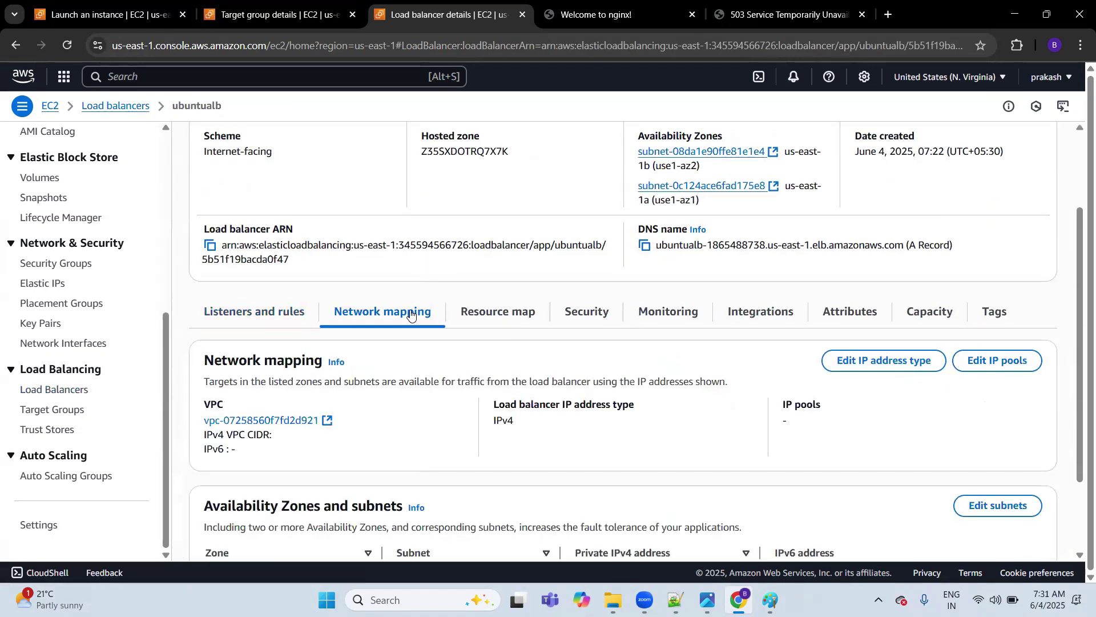
scroll(411, 268, "down", 2)
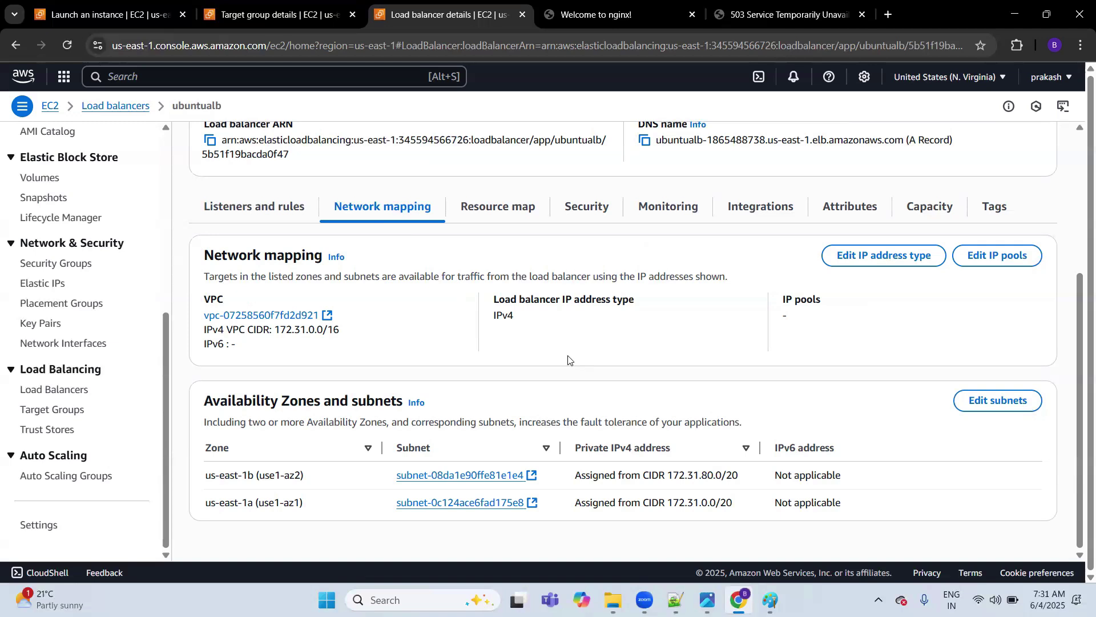
left_click_drag(243, 498, 251, 475)
left_click(266, 477)
Edit ubuntualb's subnets to add the us-east-1c (use1-az4) zone with subnet-05e9d7234c9113926, and save the changes.
left_click(964, 401)
scroll(421, 367, "down", 3)
scroll(424, 350, "down", 2)
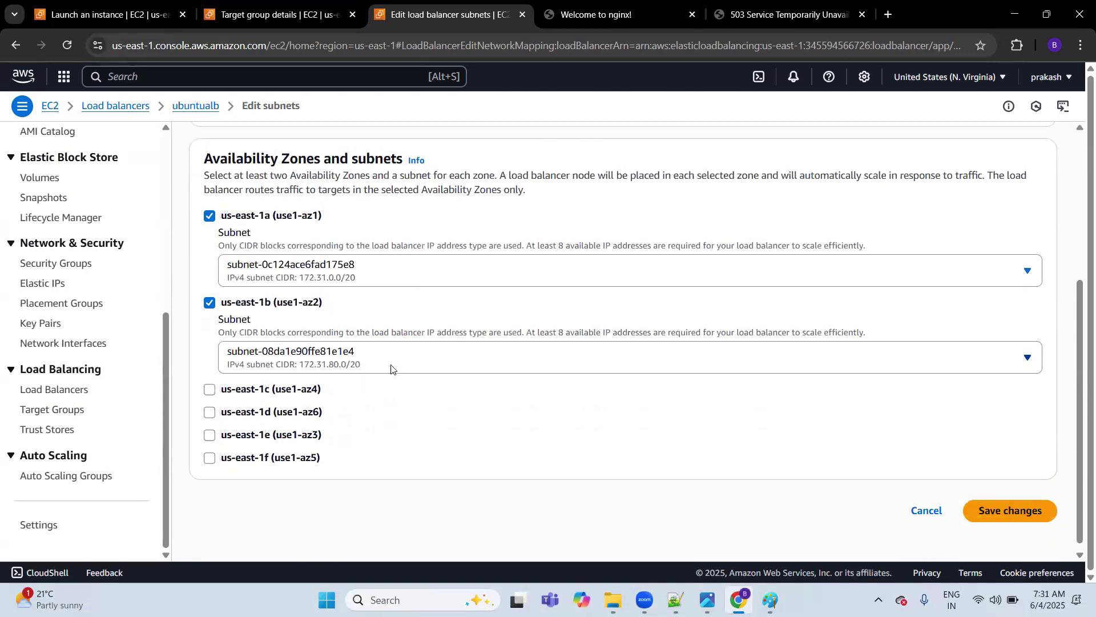
left_click(210, 383)
scroll(526, 425, "down", 1)
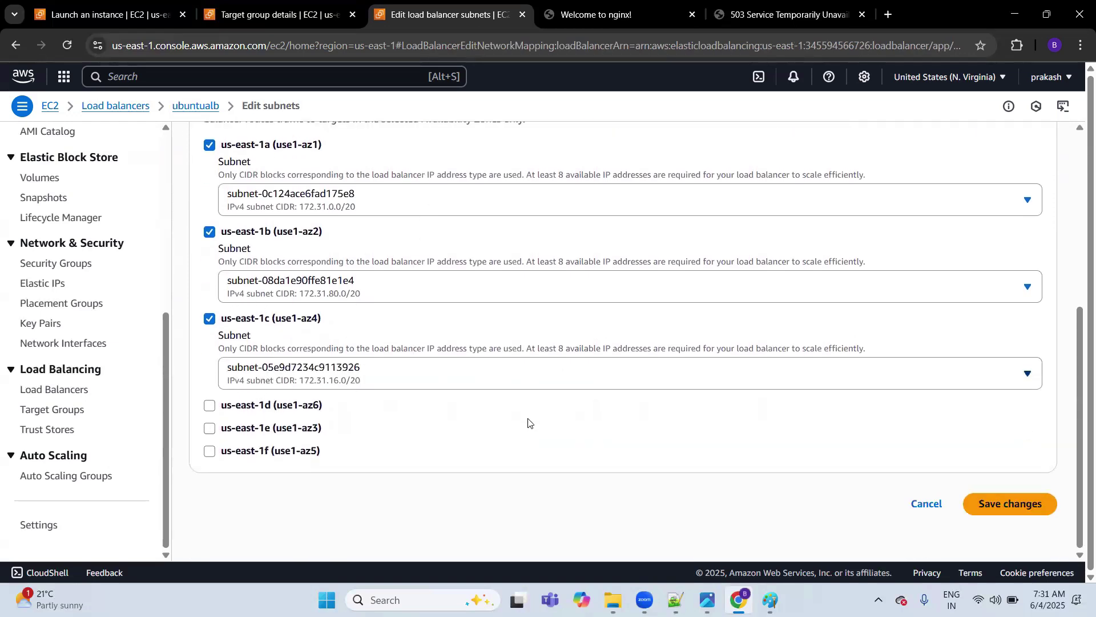
left_click(1003, 505)
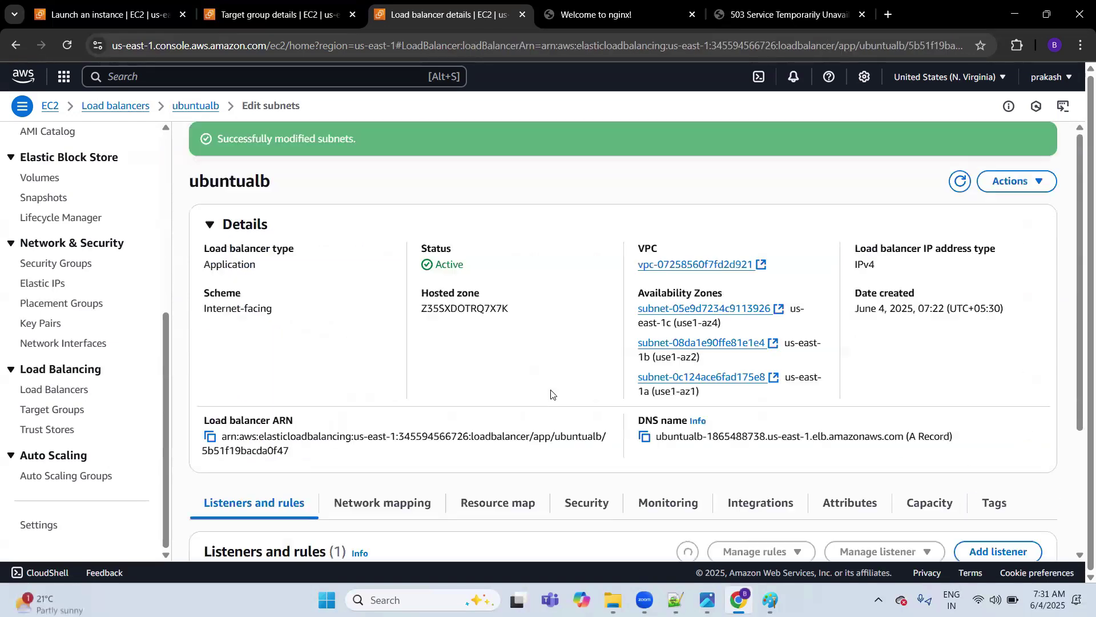
scroll(524, 348, "down", 5)
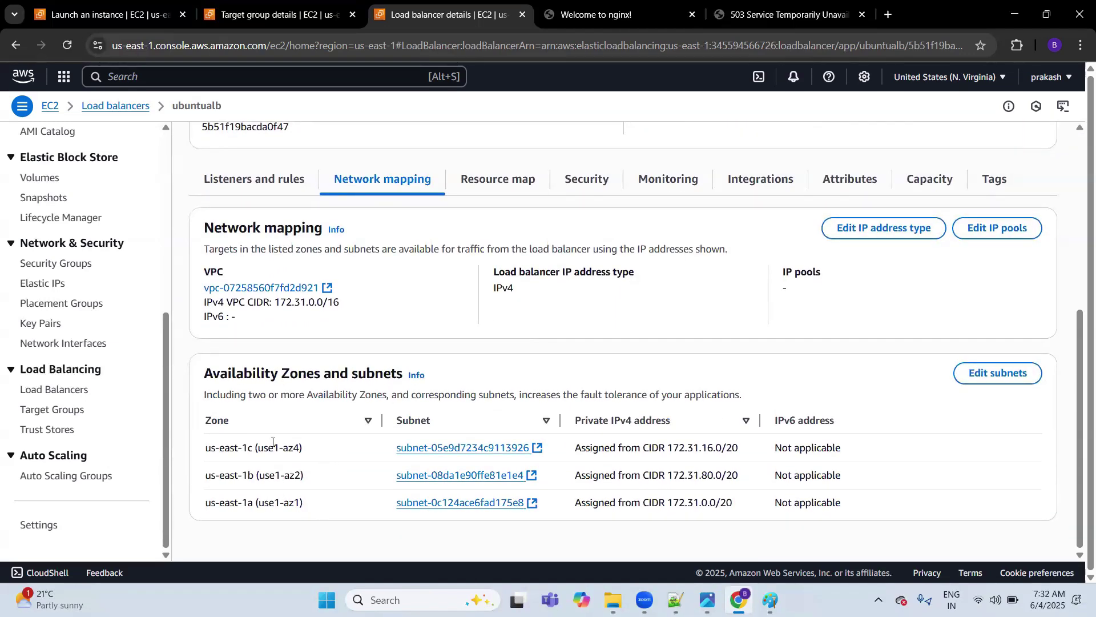
Return to the page at ubuntualb's DNS name and reload it.
left_click(778, 13)
left_click(68, 47)
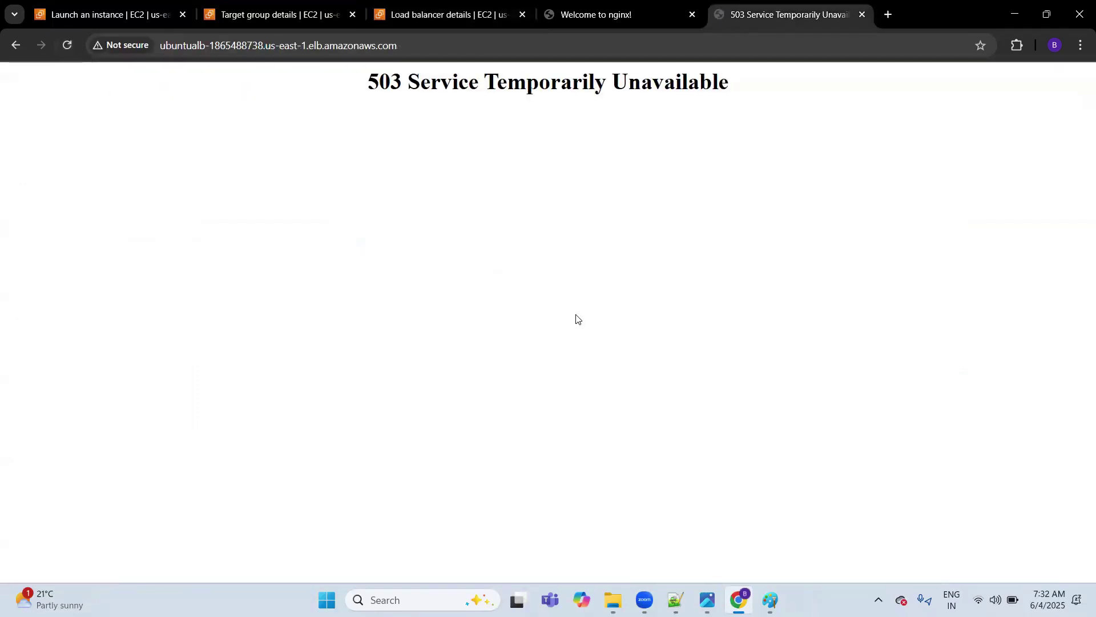
left_click(440, 46)
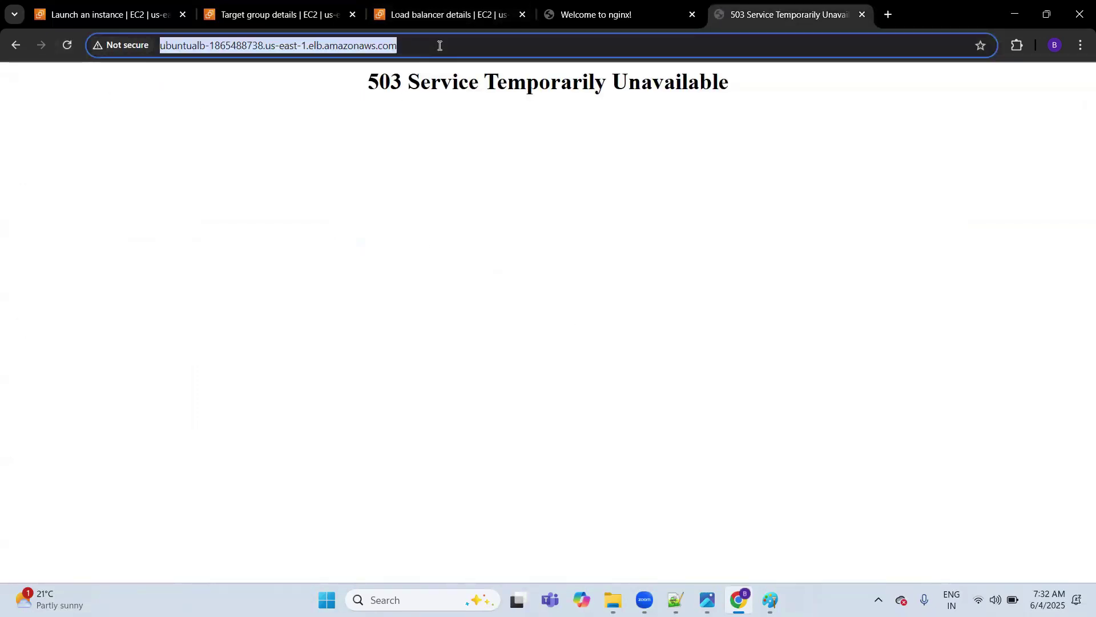
key("Return")
Copy ubuntualb's DNS name, open it in an incognito window and continue to the site without HTTPS.
left_click(439, 46)
key("ctrl+c")
key("Return")
key("ctrl+shift+n")
key("ctrl+v")
key("Return")
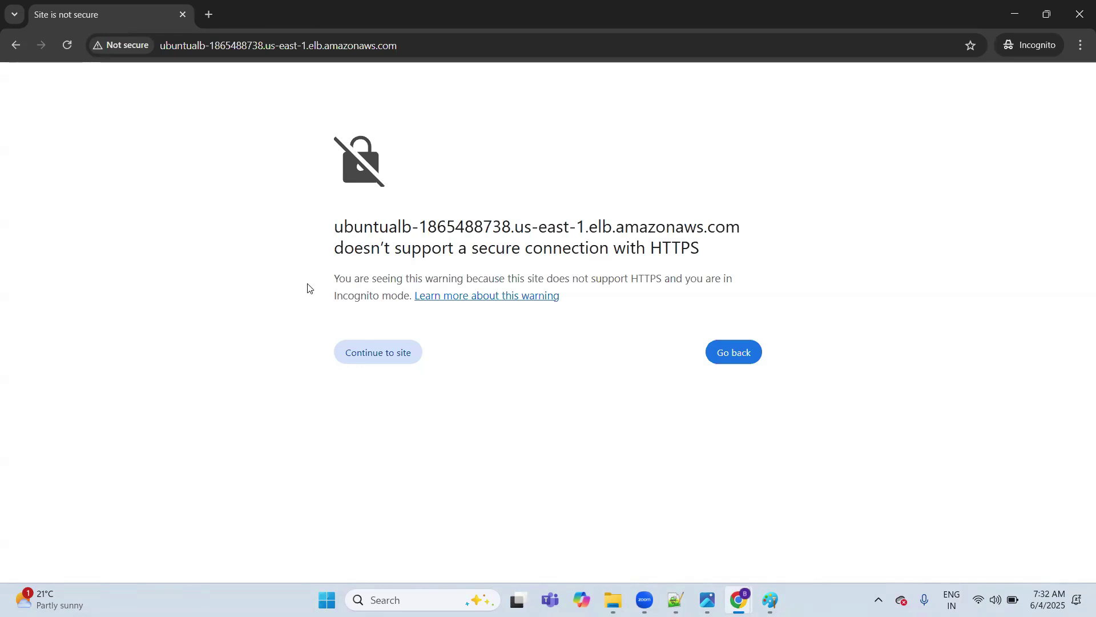
double_click(675, 247)
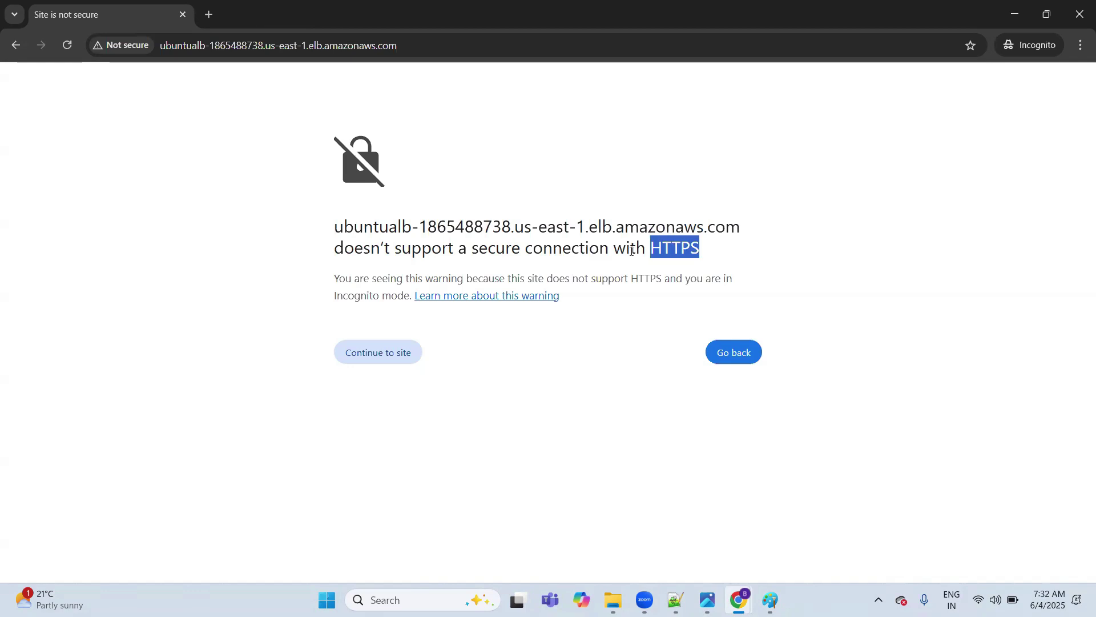
left_click(231, 232)
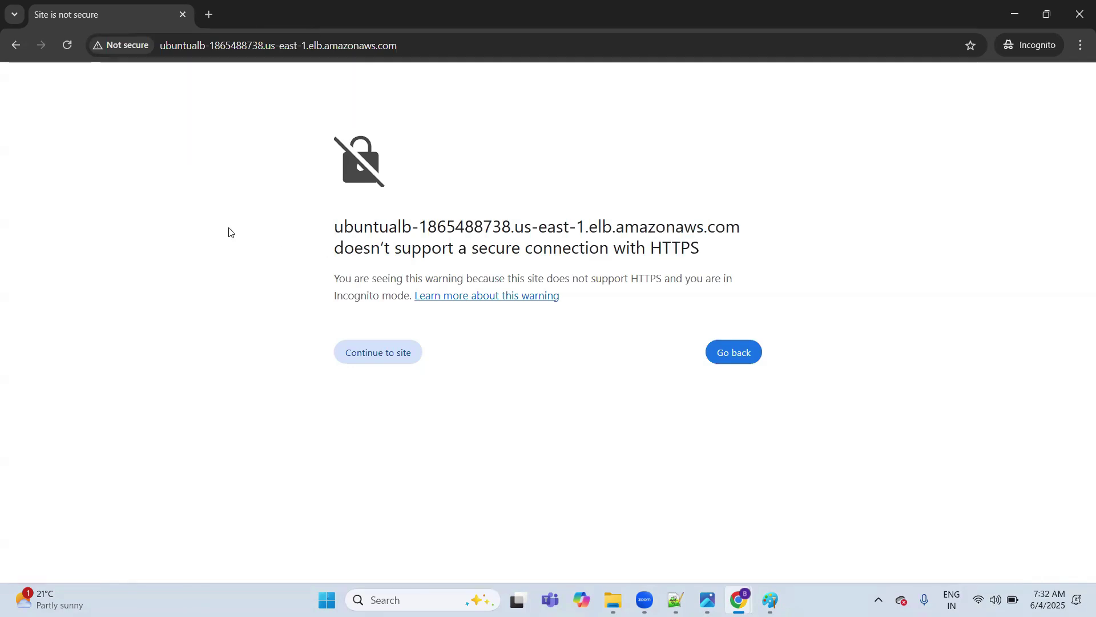
left_click(370, 356)
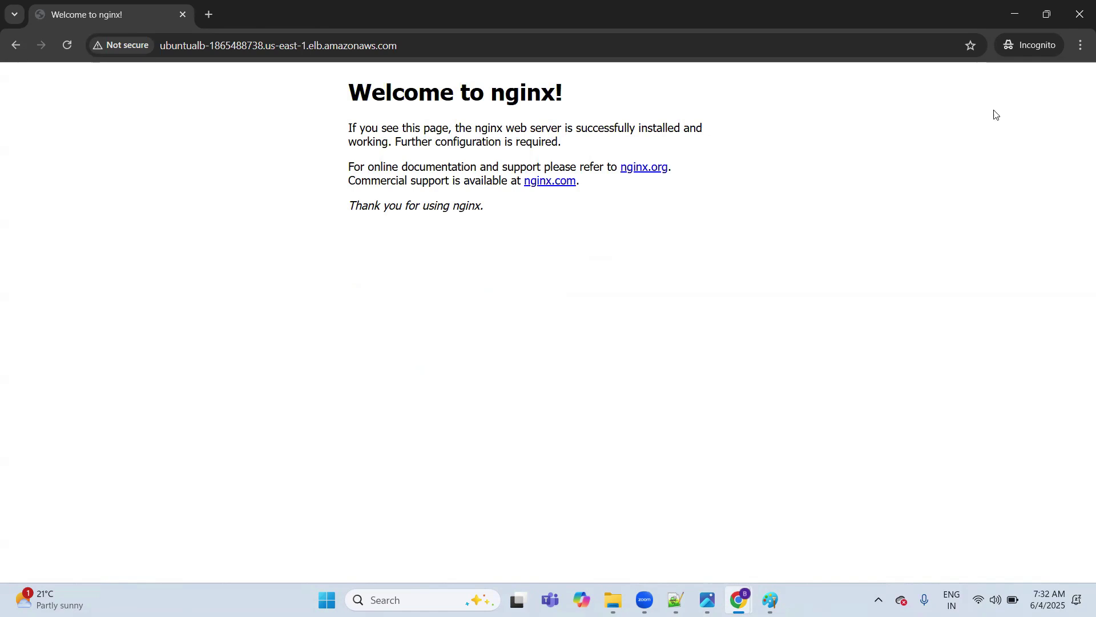
Back in the regular browser window, reload the load balancer's DNS page and the instance's public DNS page.
left_click(1014, 15)
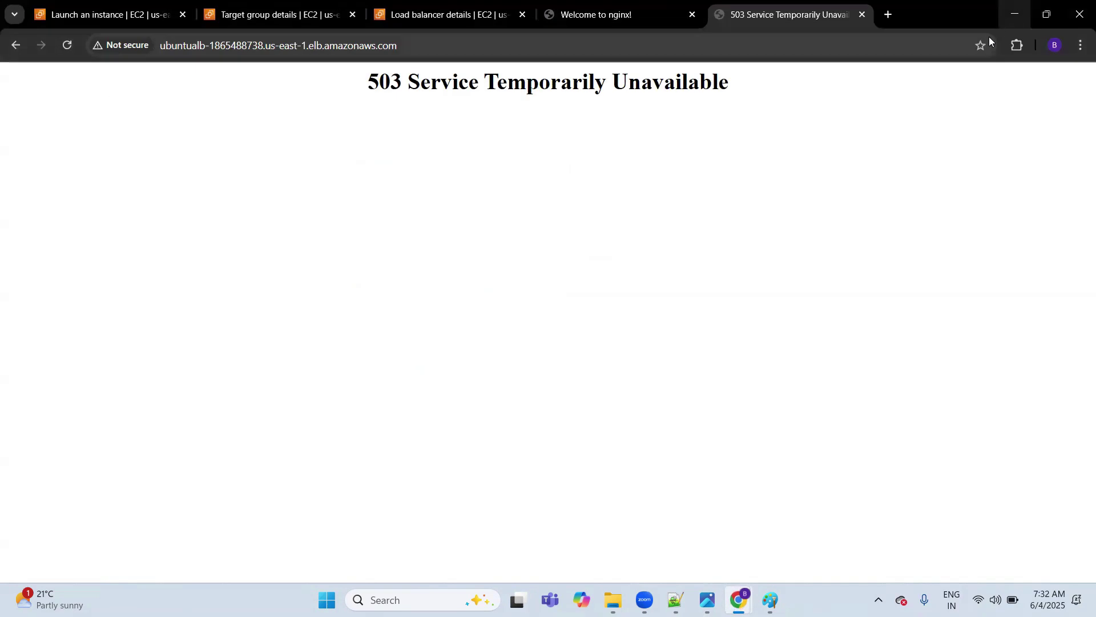
left_click(559, 45)
key("Return")
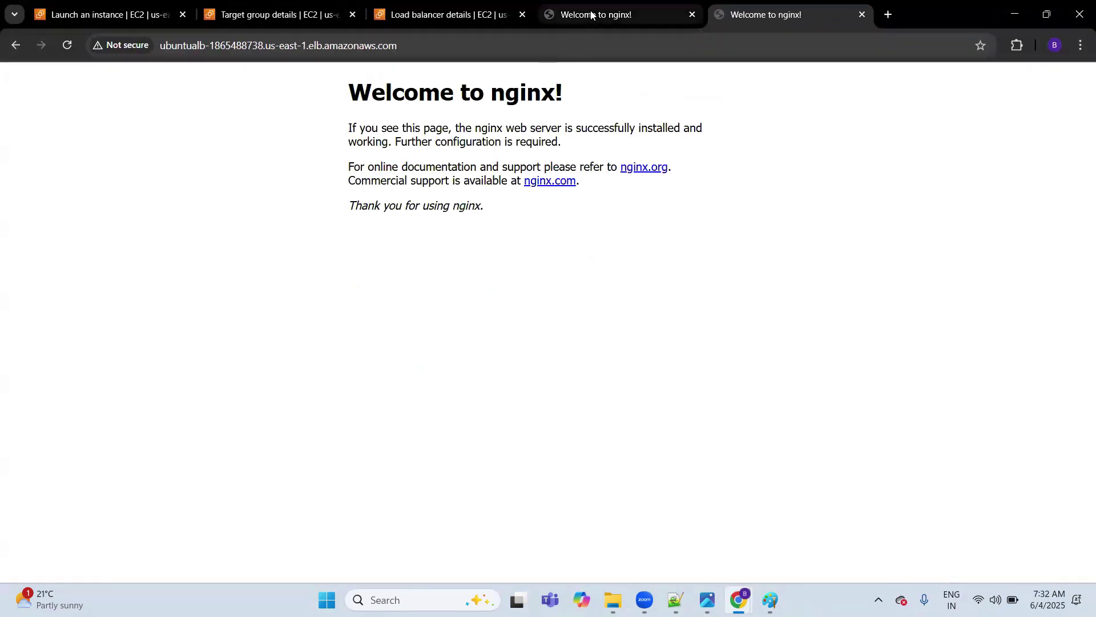
left_click(565, 14)
left_click(587, 43)
key("Return")
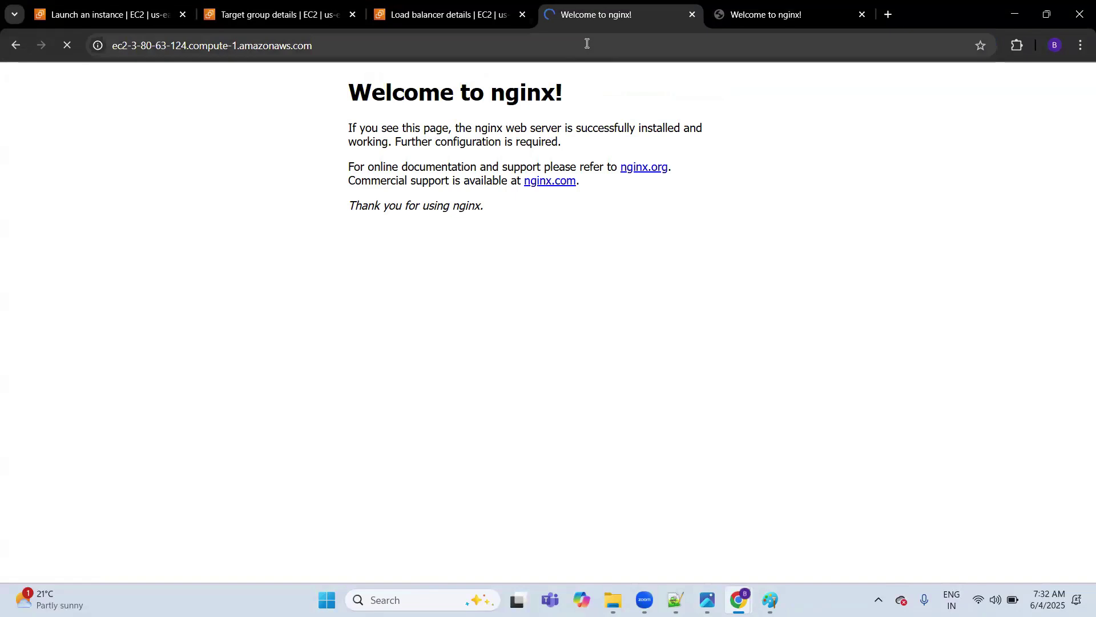
Open the EC2 dashboard and look over the load balancer and auto scaling diagram in Paint.
left_click(91, 14)
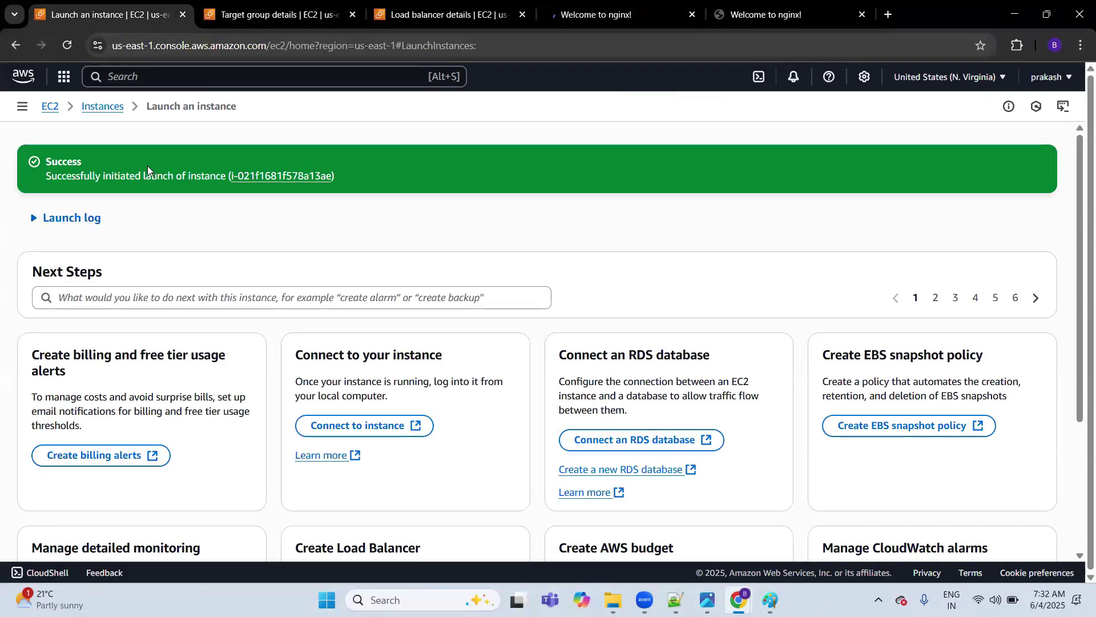
left_click(49, 107)
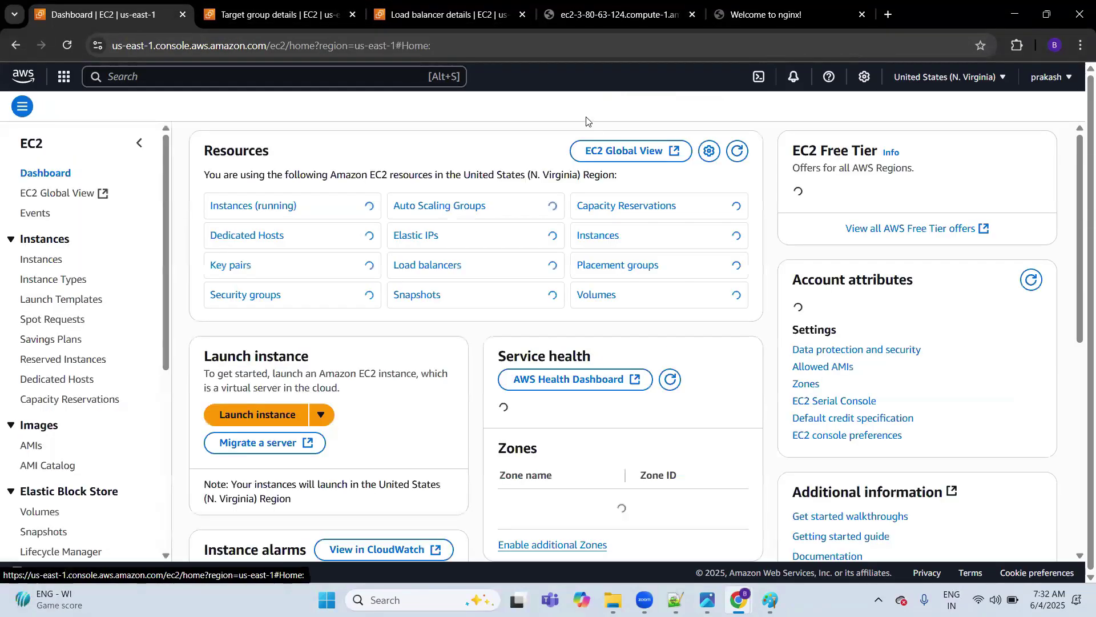
left_click(771, 599)
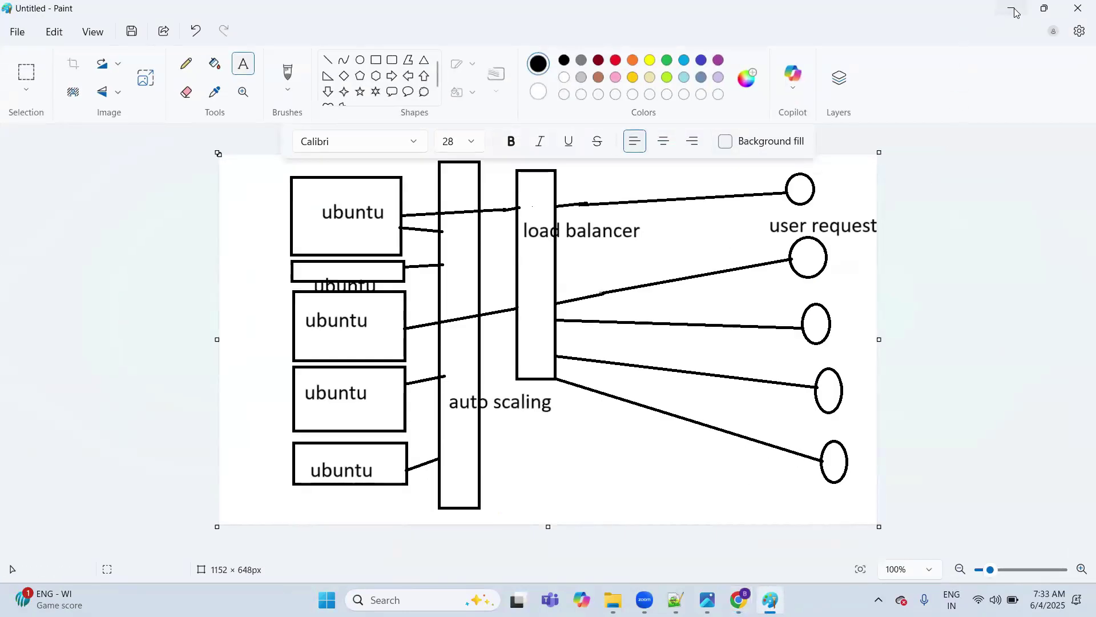
left_click(1014, 12)
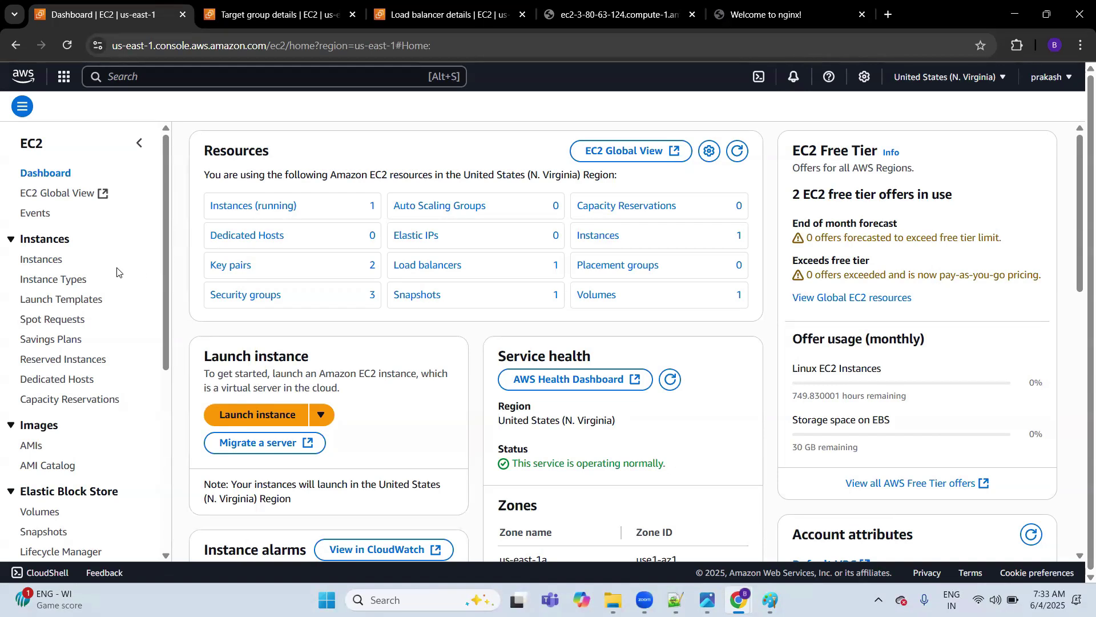
Open ubuntualb's details and review its network mapping, checking the us-east-1c zone entry.
scroll(117, 272, "down", 5)
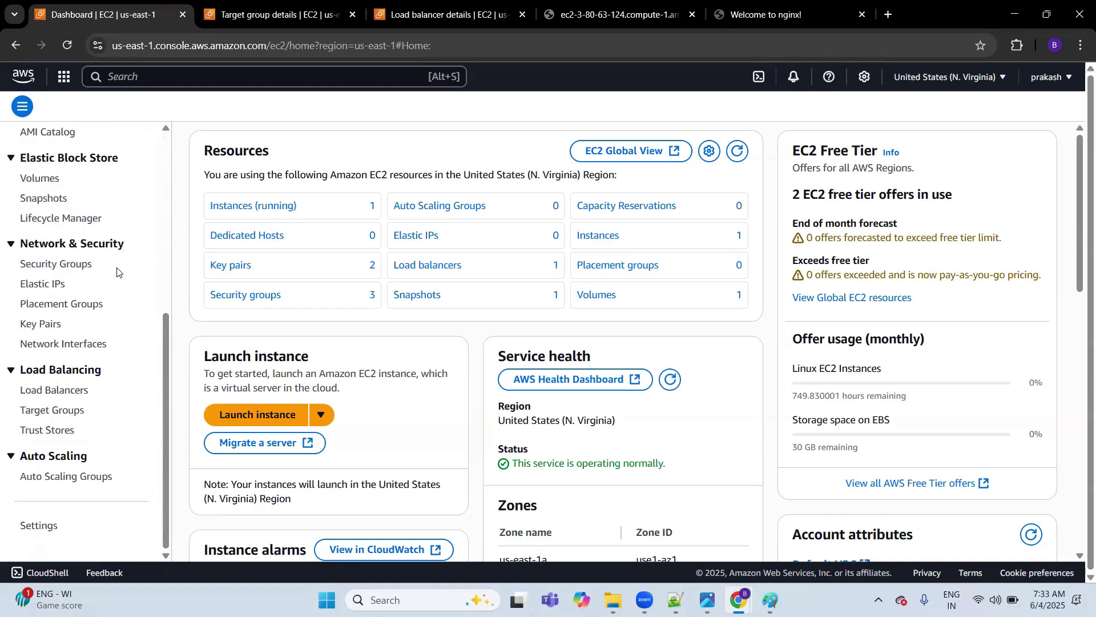
left_click(82, 391)
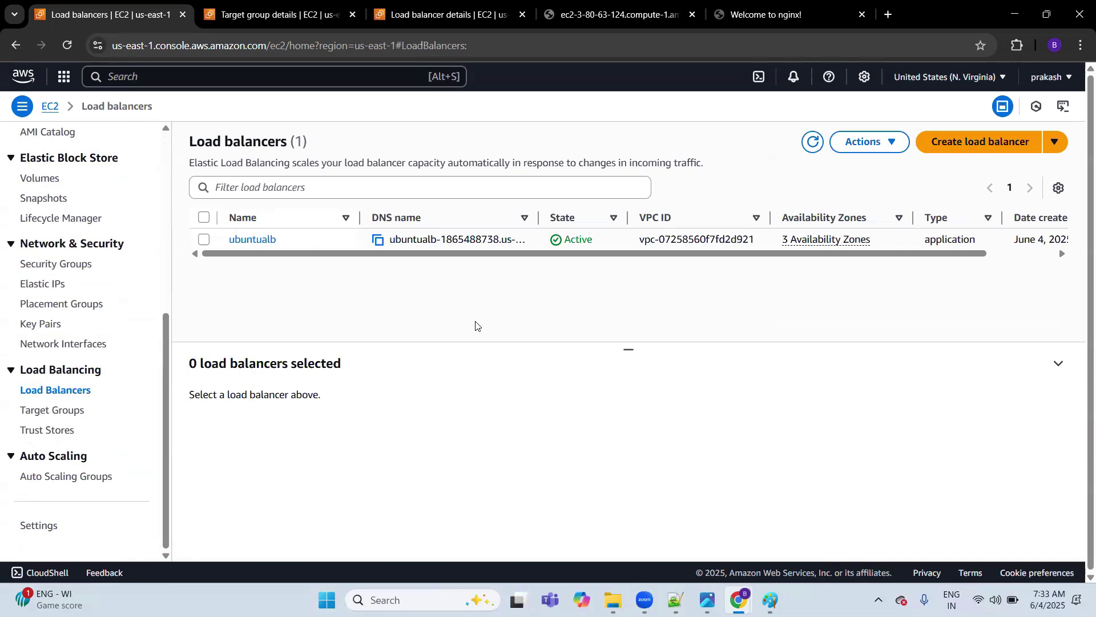
left_click(252, 239)
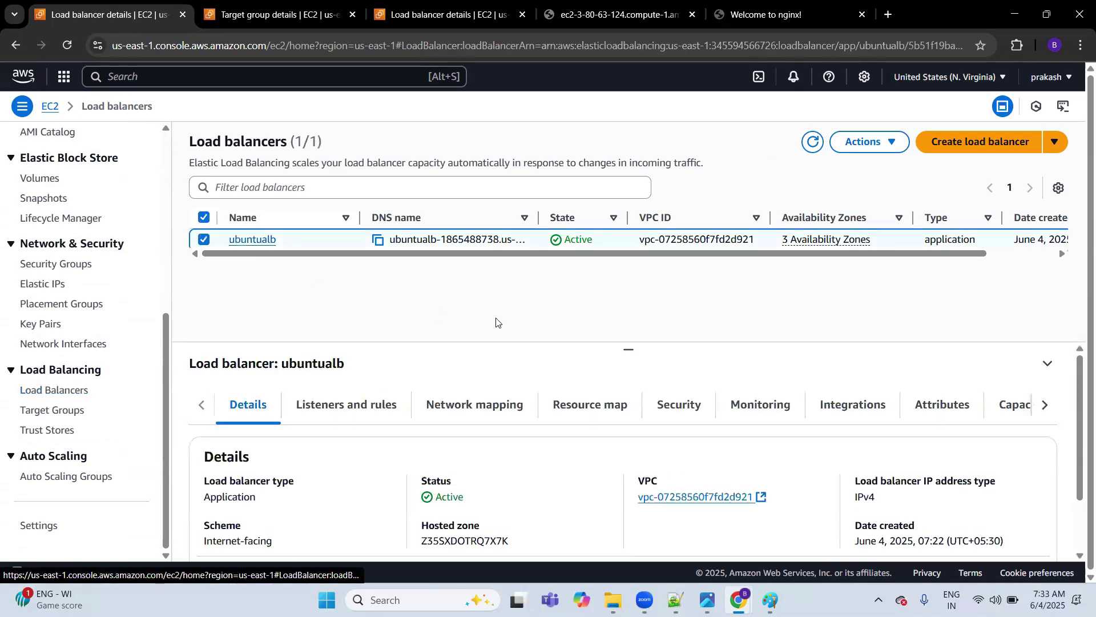
scroll(496, 322, "down", 3)
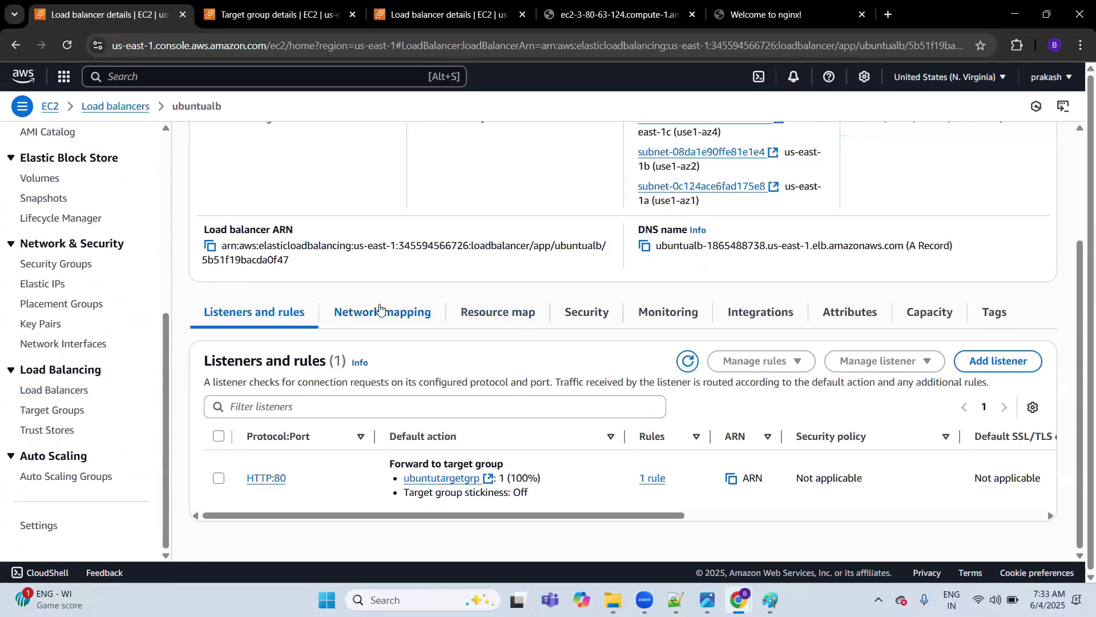
left_click(383, 311)
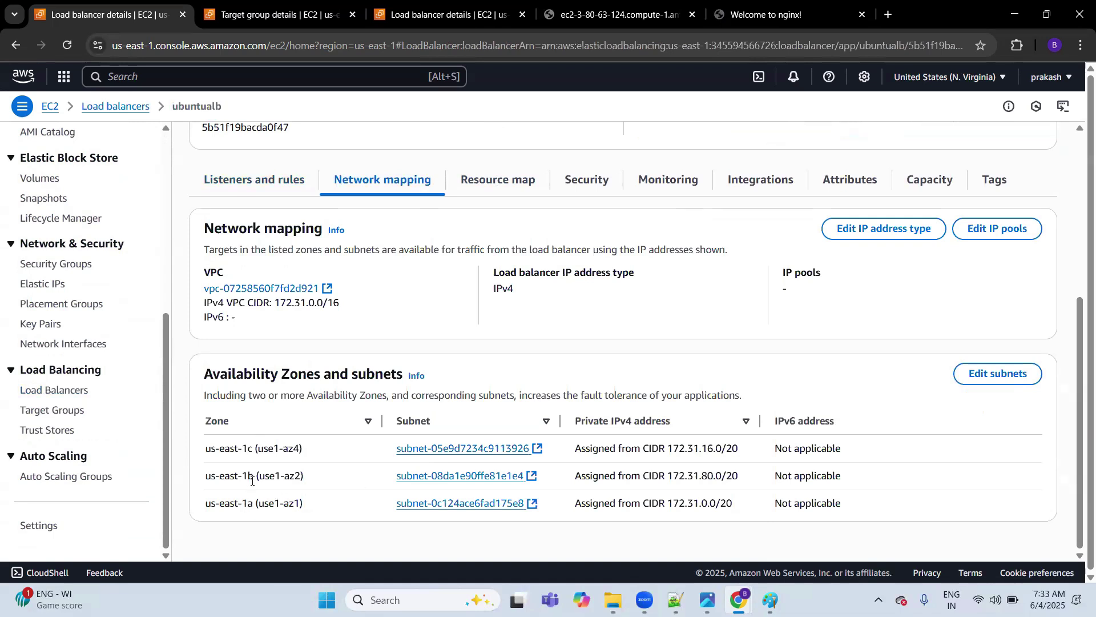
left_click_drag(205, 450, 305, 453)
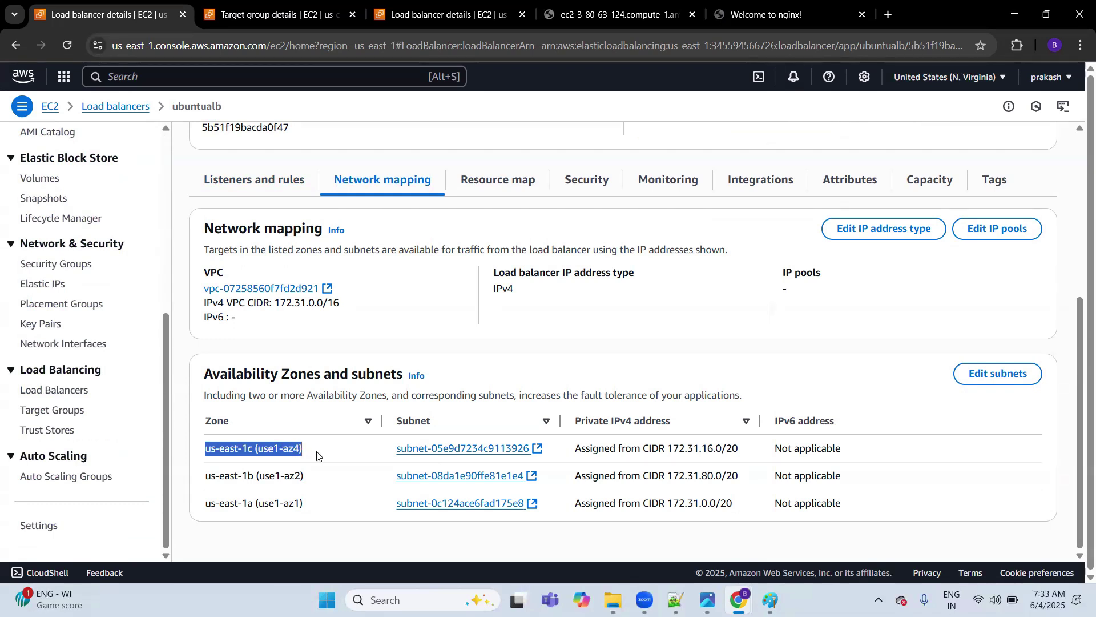
left_click(325, 457)
scroll(325, 457, "up", 1)
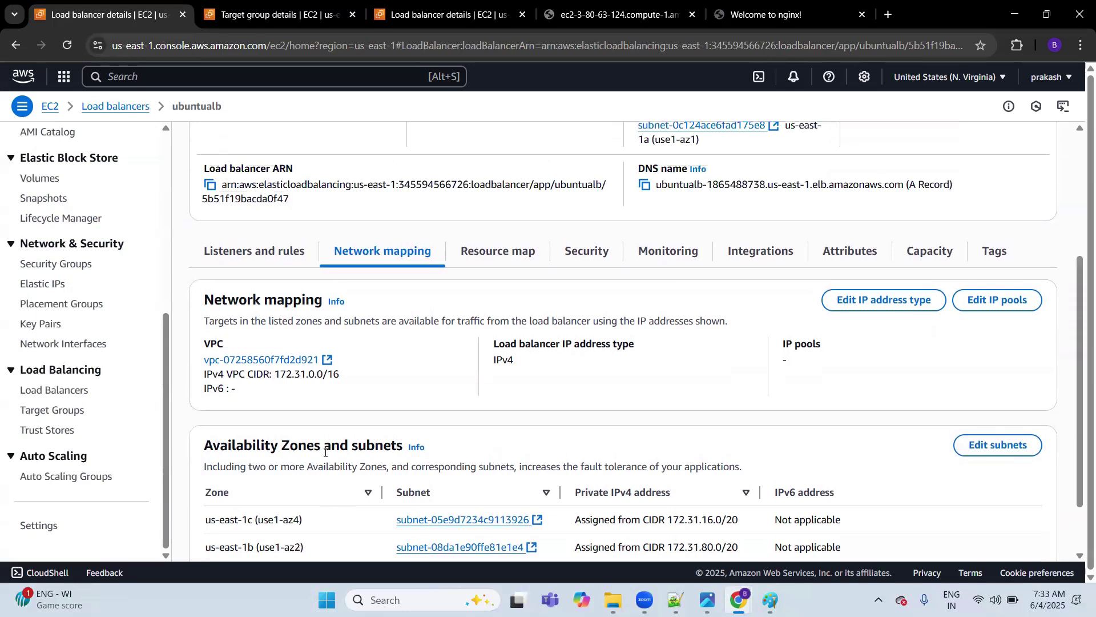
scroll(325, 454, "up", 2)
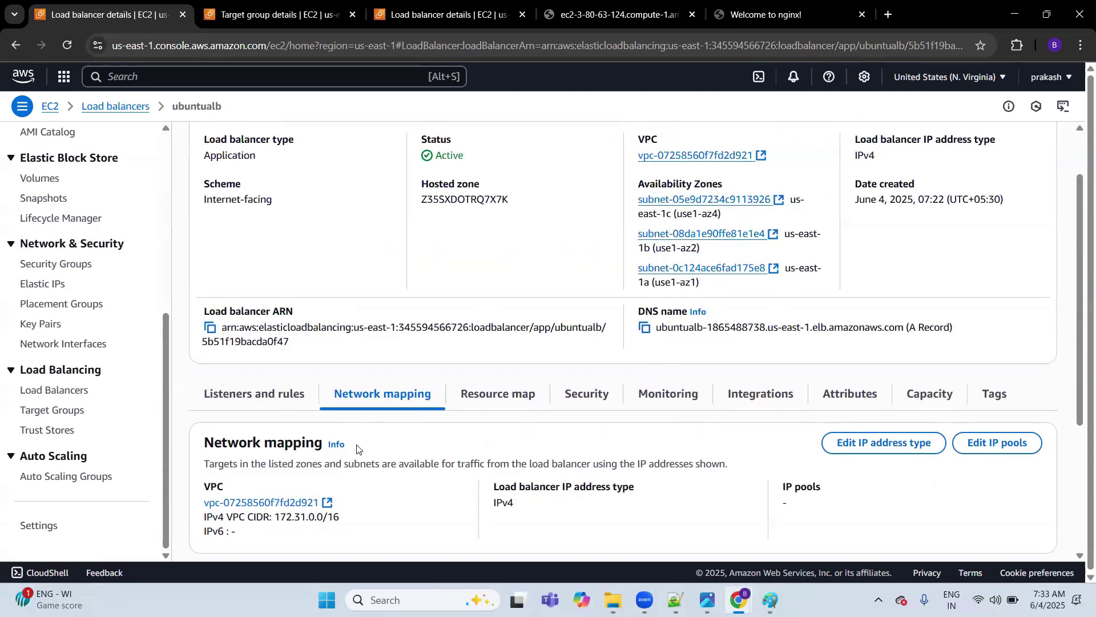
scroll(357, 448, "down", 3)
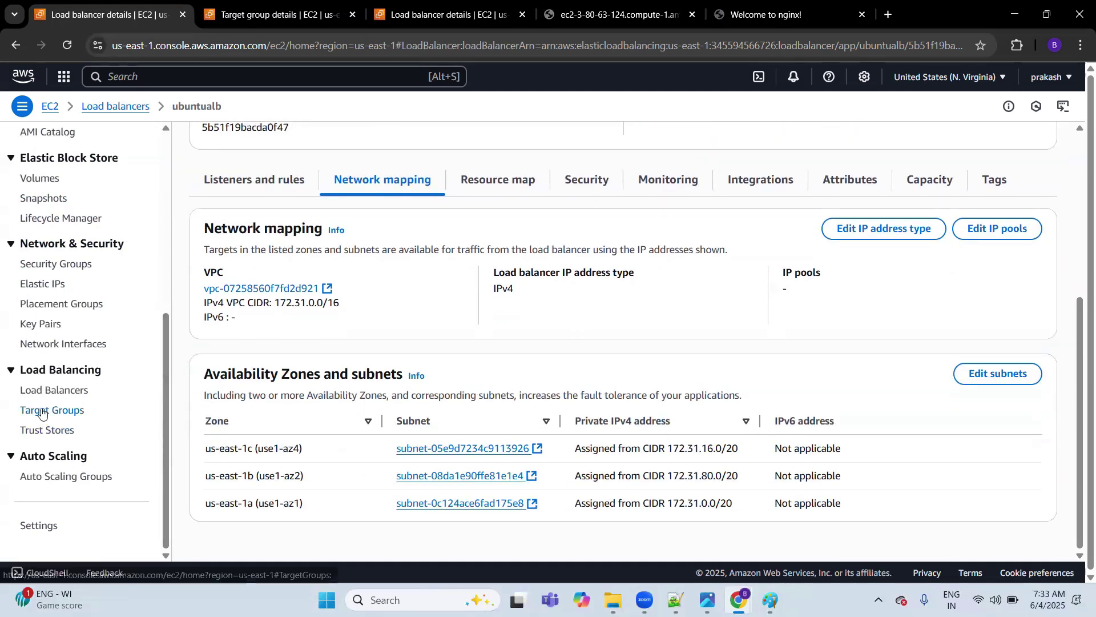
Open ubuntutargetgrp's details and check the registered ubuntu target's health status and the healthy target count.
left_click(52, 410)
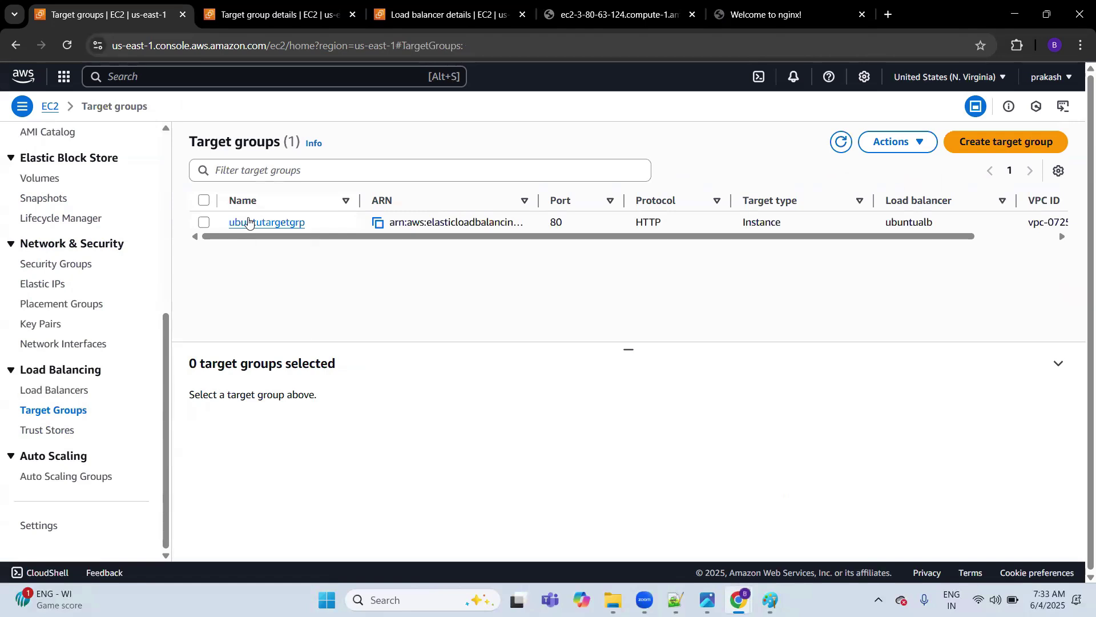
left_click(253, 222)
scroll(305, 339, "down", 3)
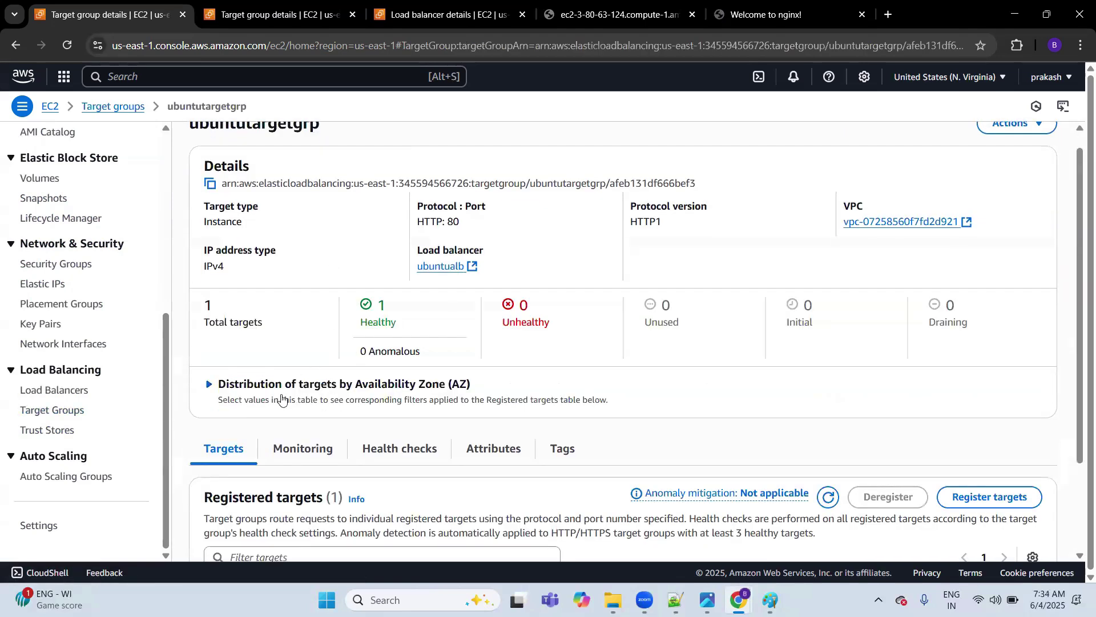
scroll(306, 340, "down", 1)
left_click_drag(203, 381, 326, 384)
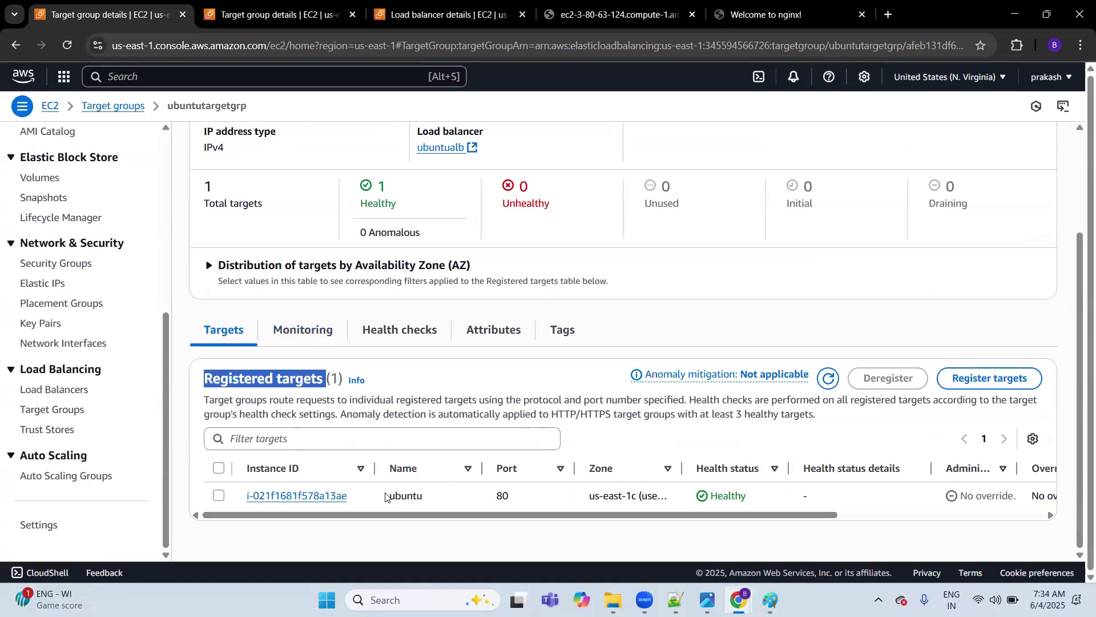
left_click(398, 534)
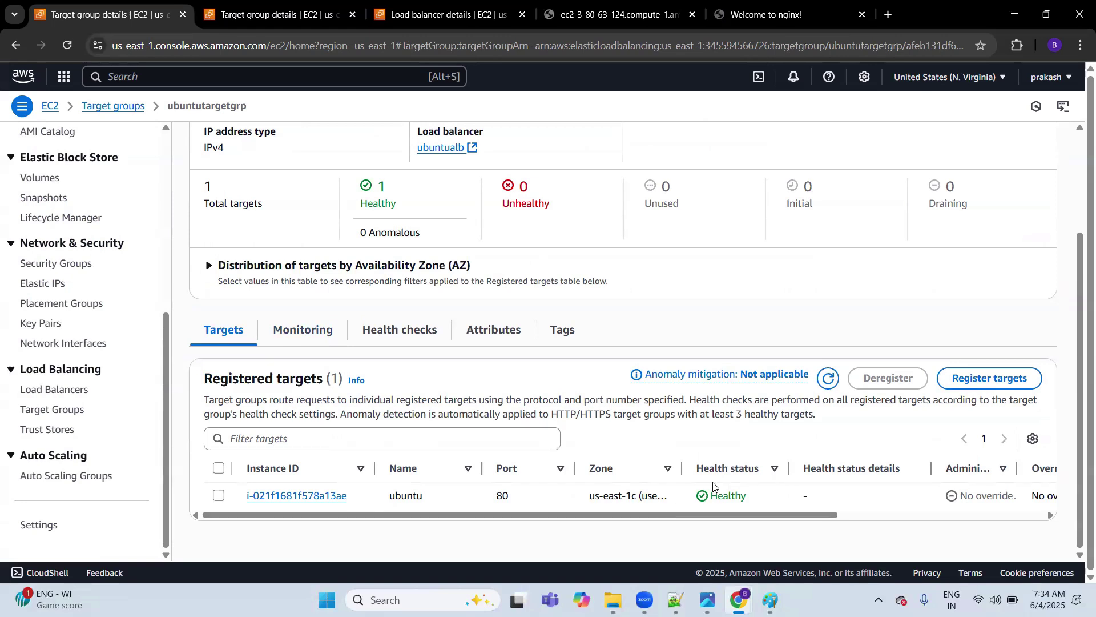
left_click_drag(751, 500, 710, 502)
left_click(712, 498)
left_click_drag(400, 207, 363, 192)
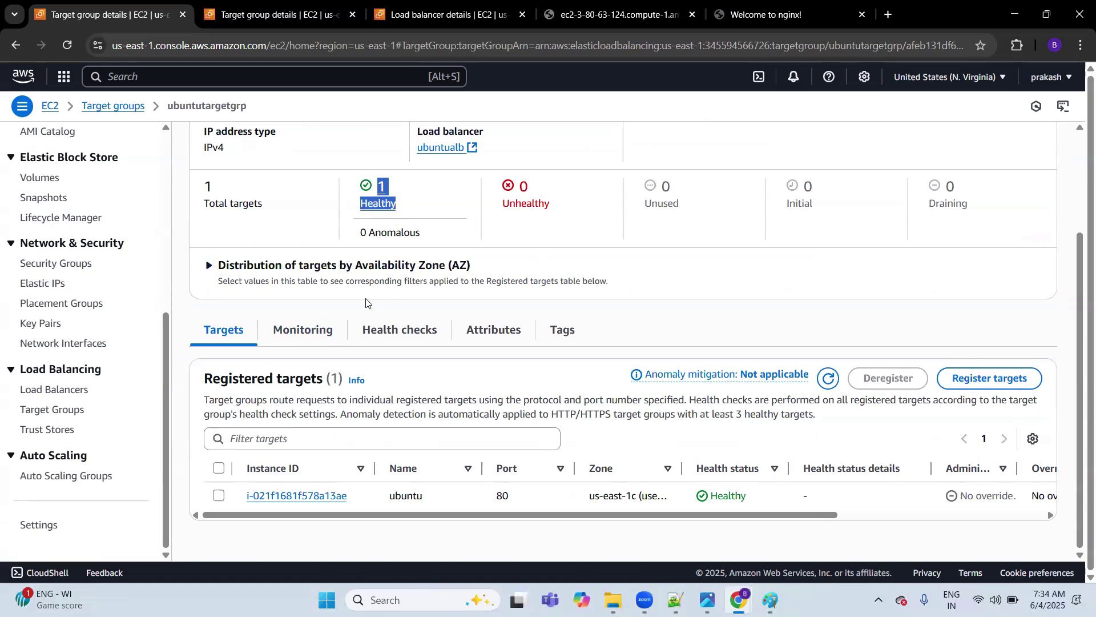
Leave ubuntutargetgrp's details to view the load balancers list and the target groups list.
scroll(366, 303, "up", 1)
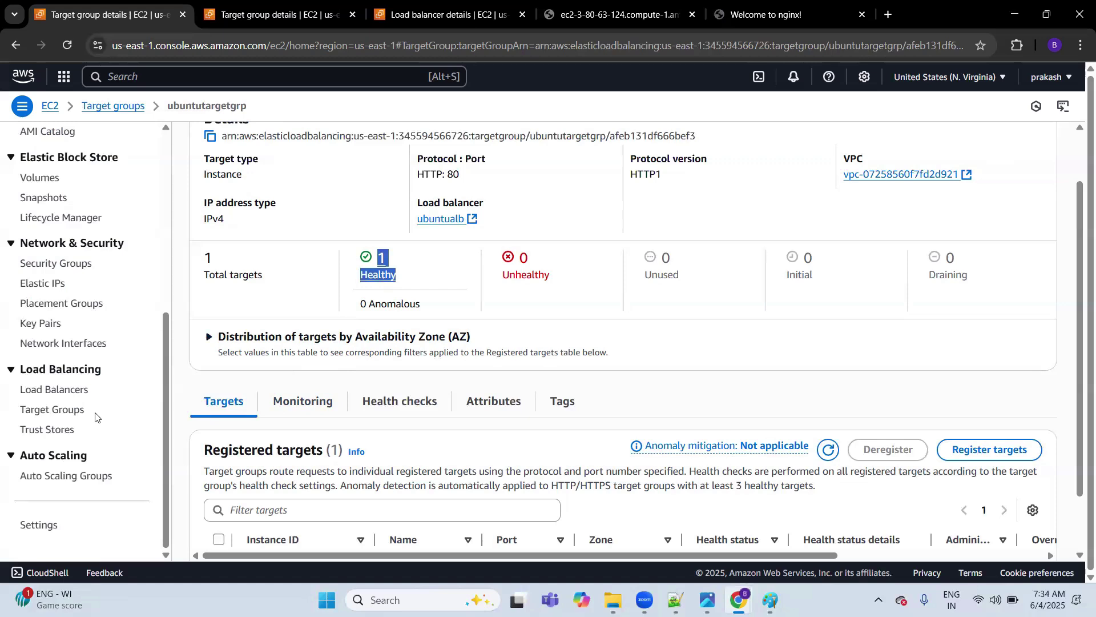
scroll(95, 417, "up", 3)
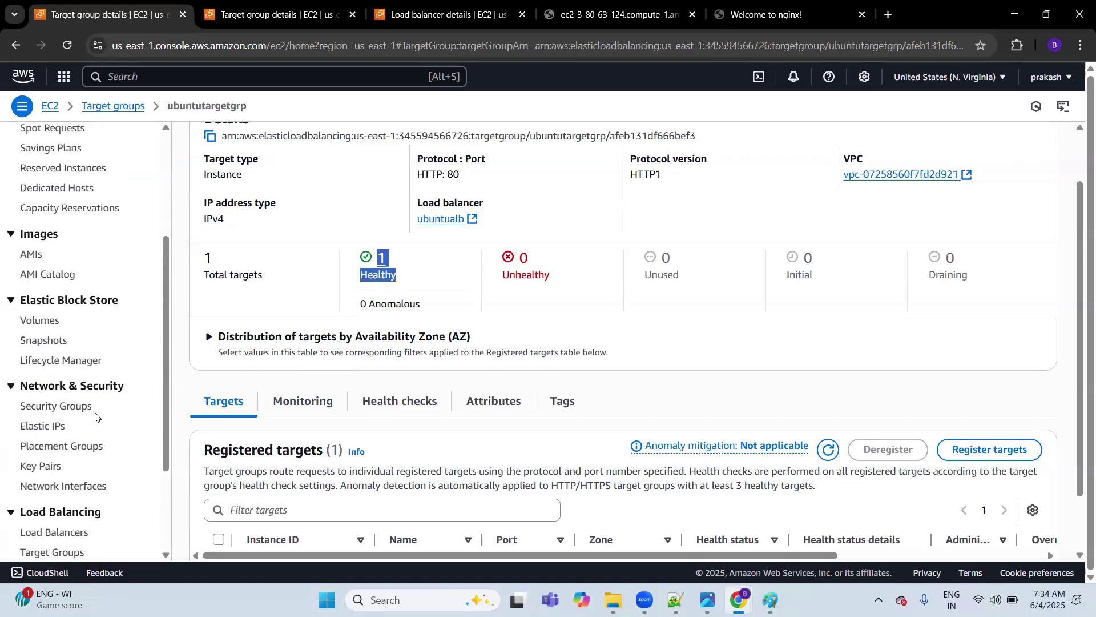
scroll(96, 417, "up", 4)
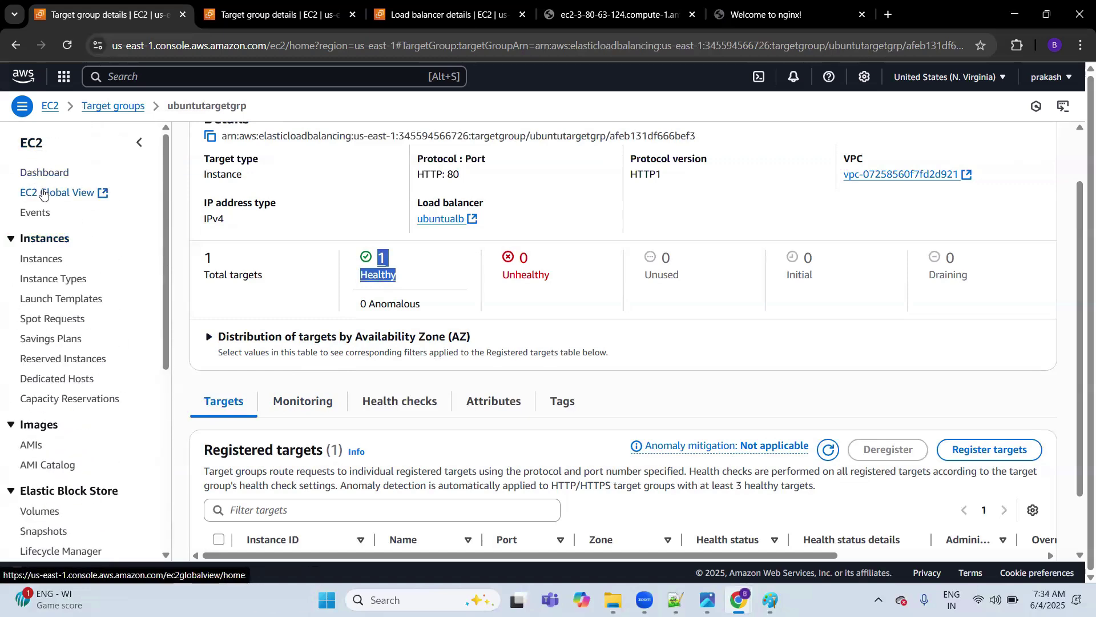
scroll(94, 266, "down", 6)
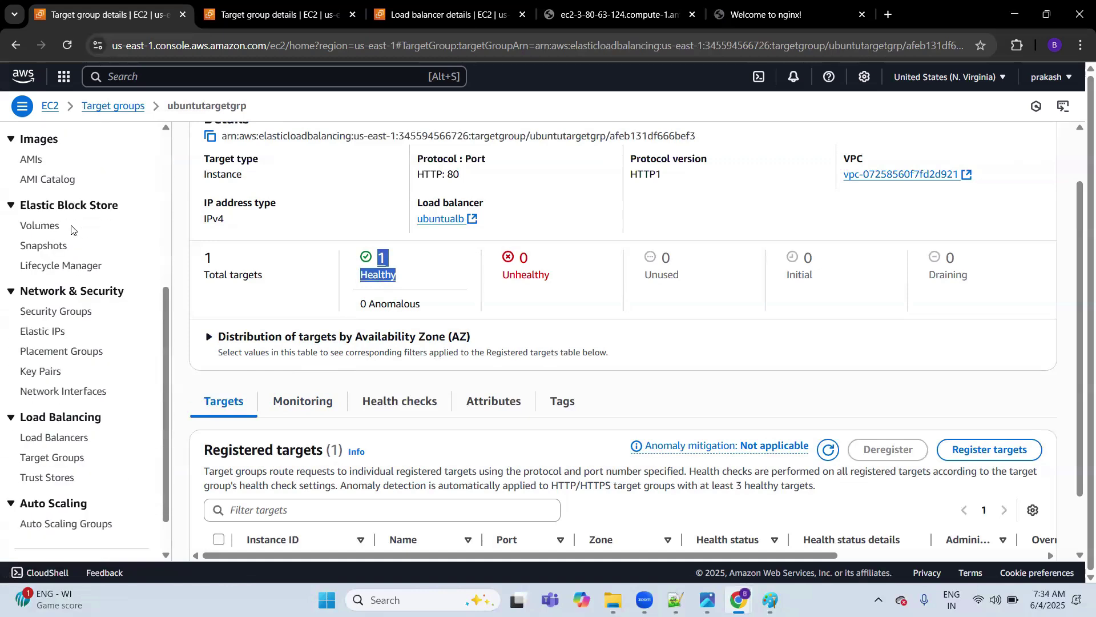
left_click(80, 389)
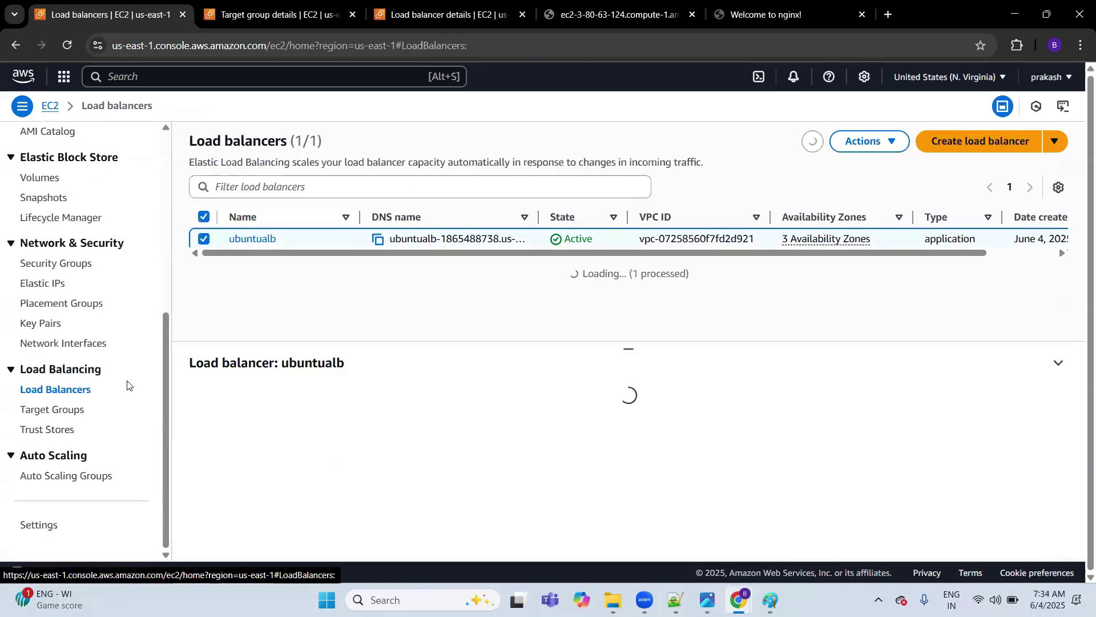
left_click(67, 408)
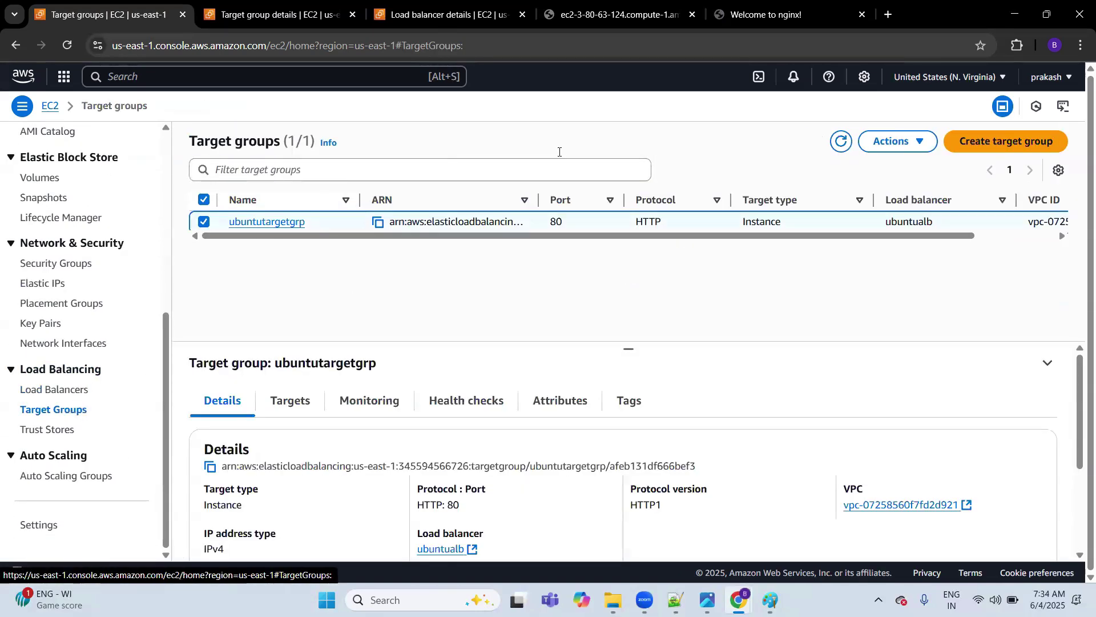
Reload ubuntualb's DNS page and the instance's public DNS page, retrying the instance address and comparing both responses.
left_click(759, 4)
left_click(680, 44)
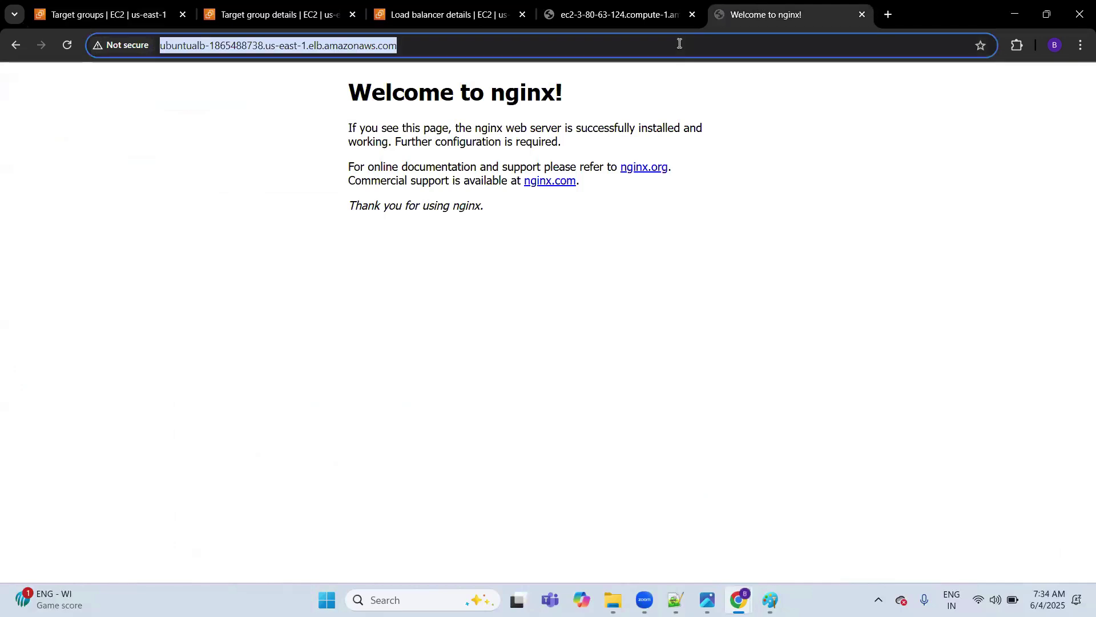
key("Return")
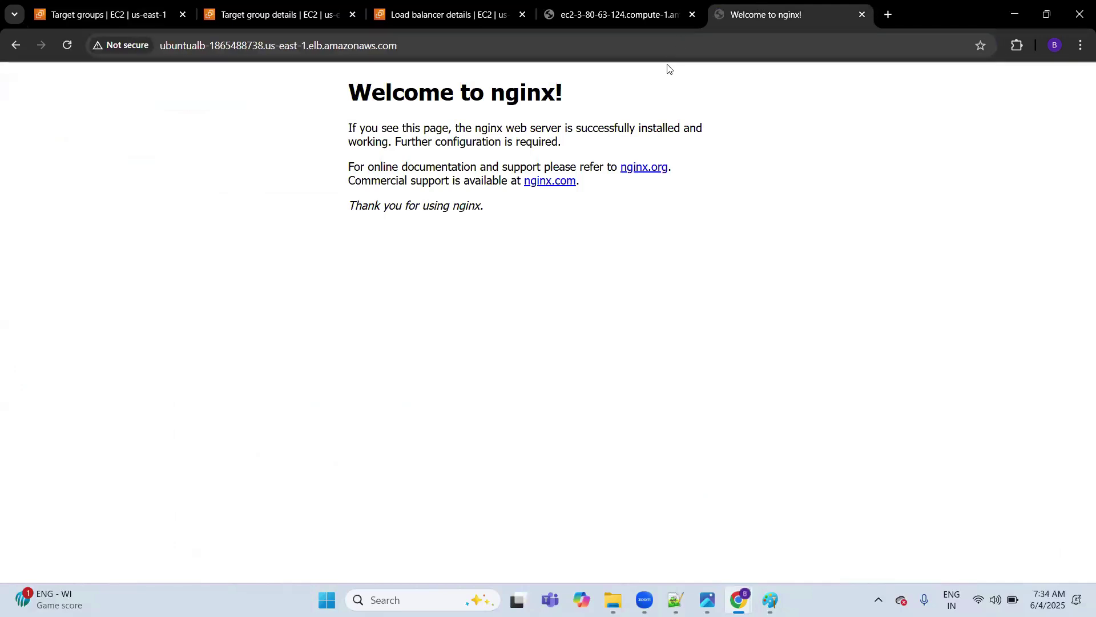
left_click(613, 4)
left_click(543, 41)
key("Return")
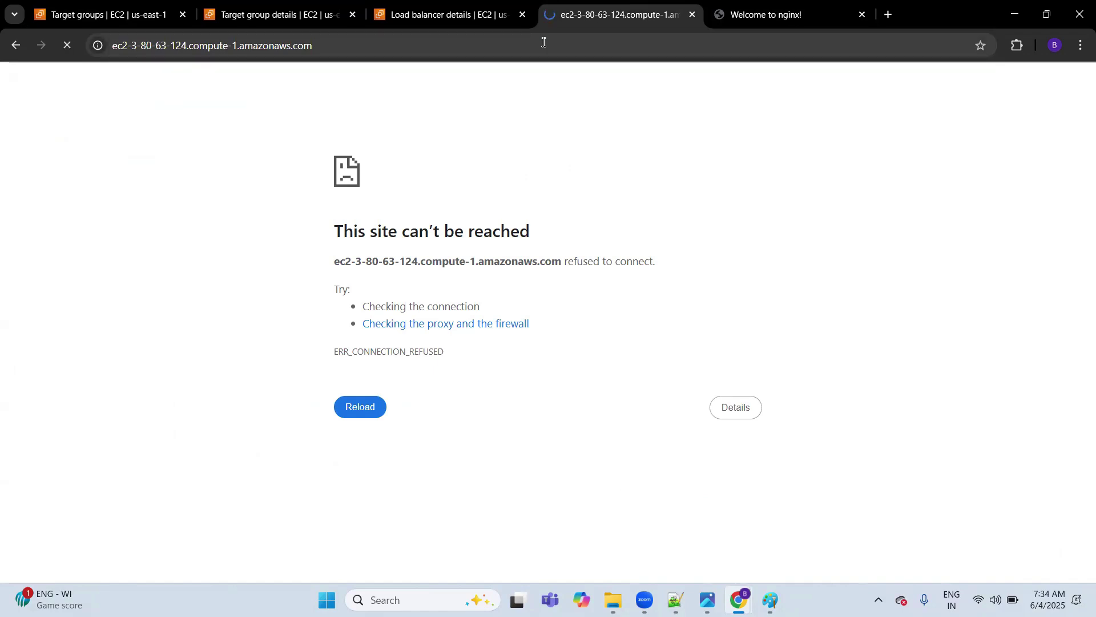
left_click(544, 42)
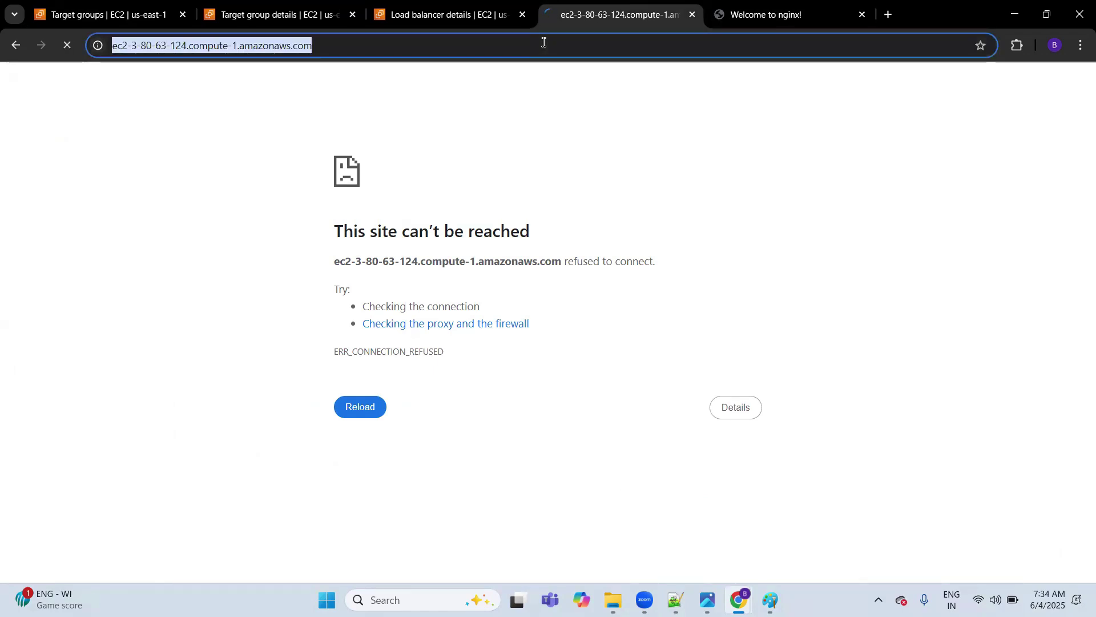
key("Return")
left_click(727, 17)
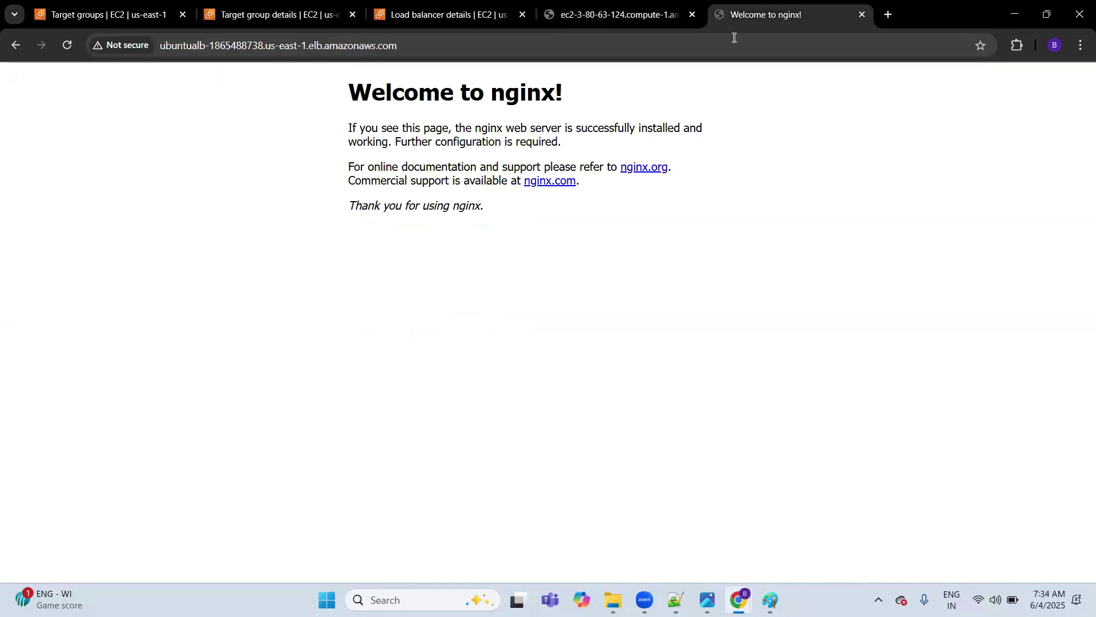
left_click(735, 40)
Copy the instance's public DNS address and open it in a new incognito window.
left_click(602, 14)
left_click(585, 42)
key("ctrl+c")
key("Return")
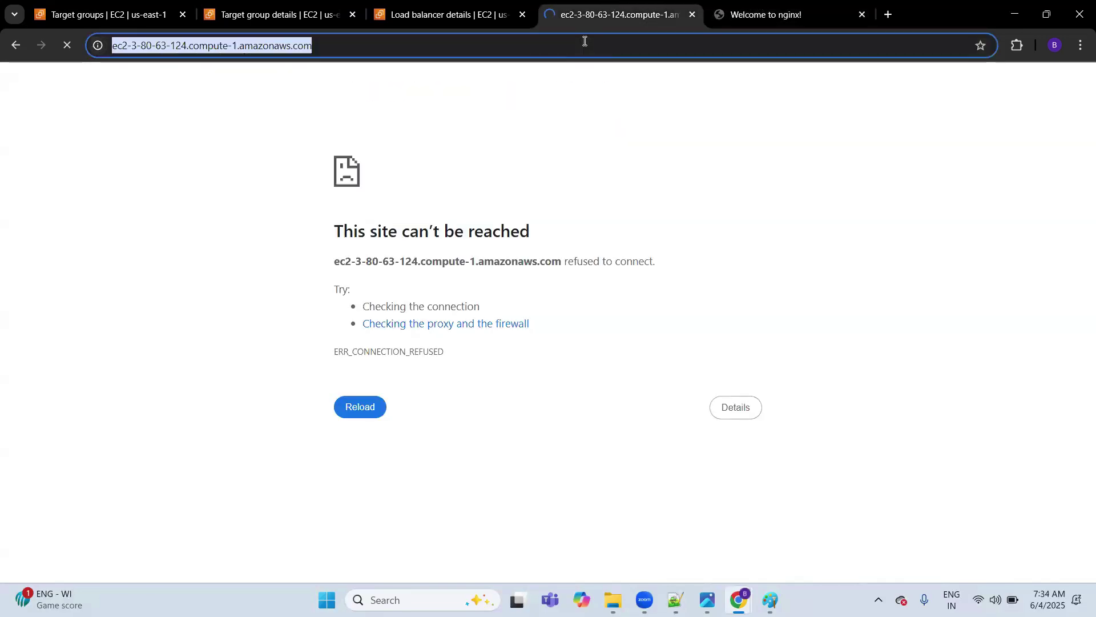
key("ctrl+shift+n")
key("ctrl+v")
key("Return")
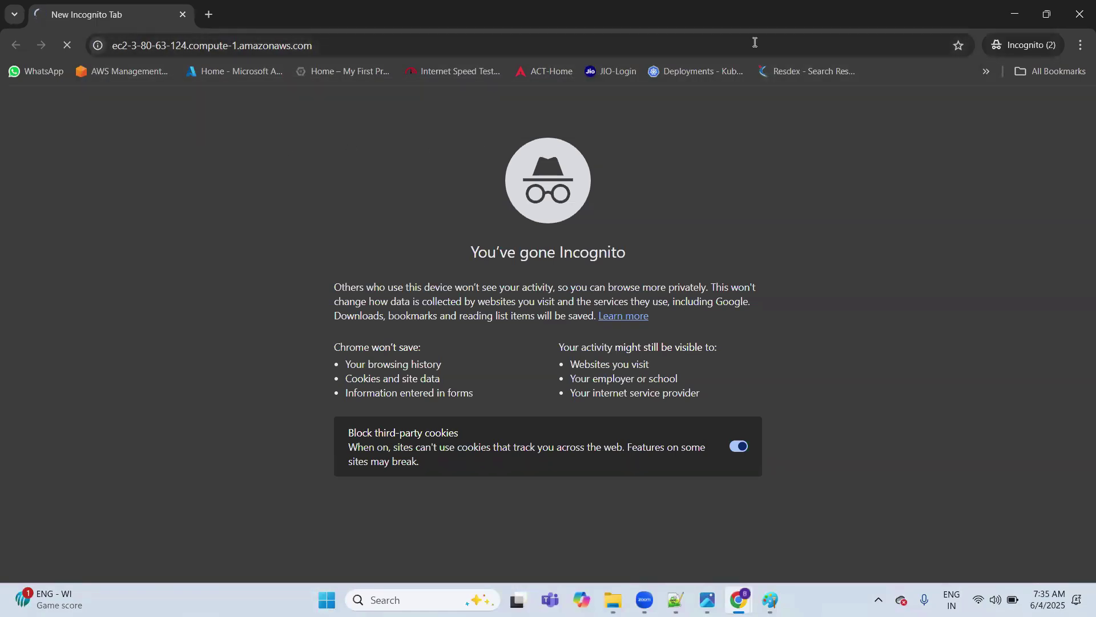
Copy ubuntualb's DNS address from the regular window and open it in a second incognito tab.
key("alt+Tab")
left_click(795, 12)
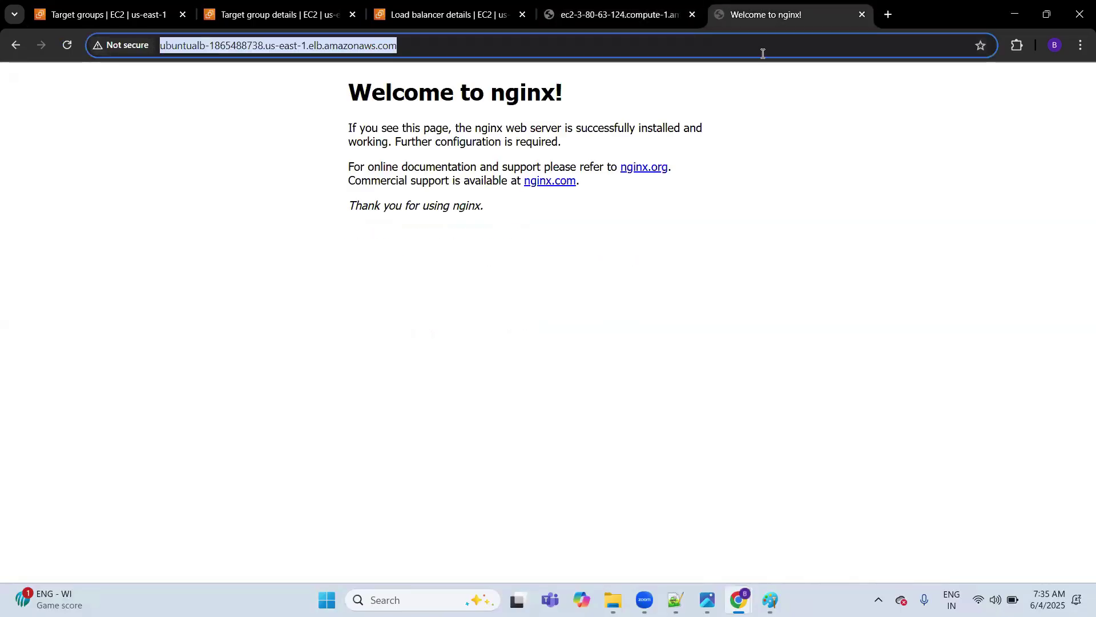
key("ctrl+c")
key("alt+Tab")
key("ctrl+t")
key("ctrl+v")
key("Return")
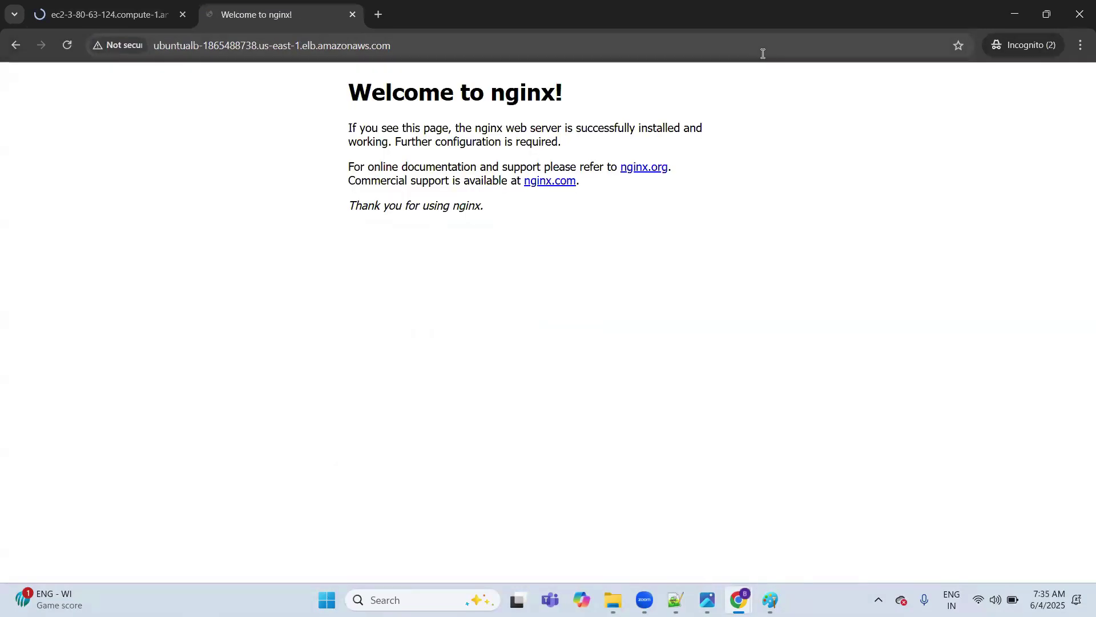
Compare the instance's public DNS page with the load balancer's page in the incognito window.
left_click(114, 4)
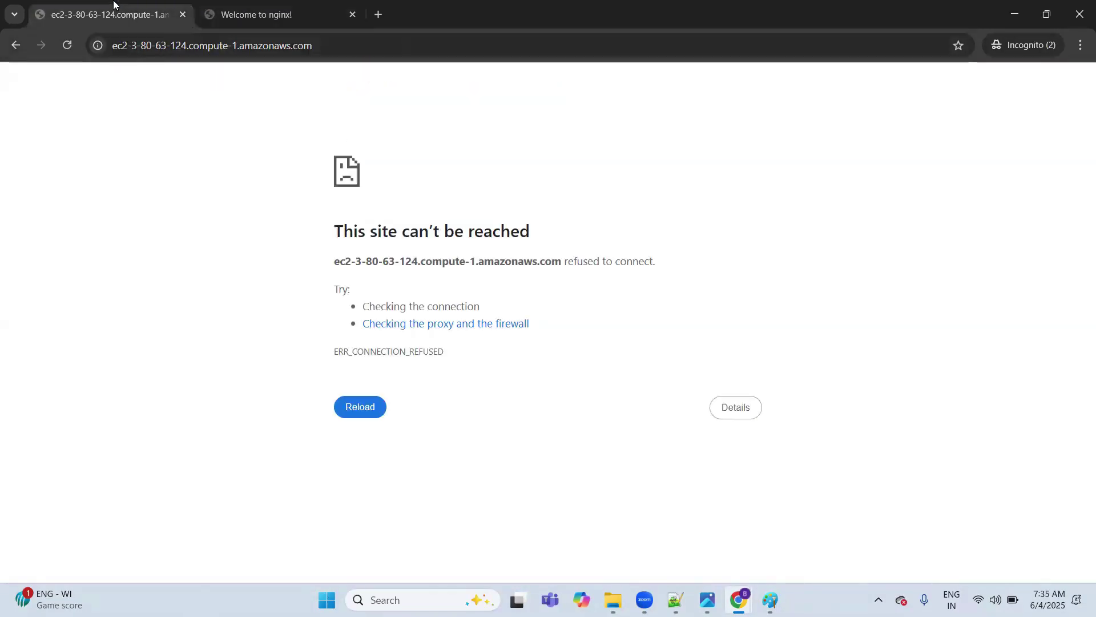
left_click(207, 20)
left_click_drag(346, 90, 482, 220)
left_click(279, 258)
left_click(109, 15)
left_click(289, 47)
left_click(682, 308)
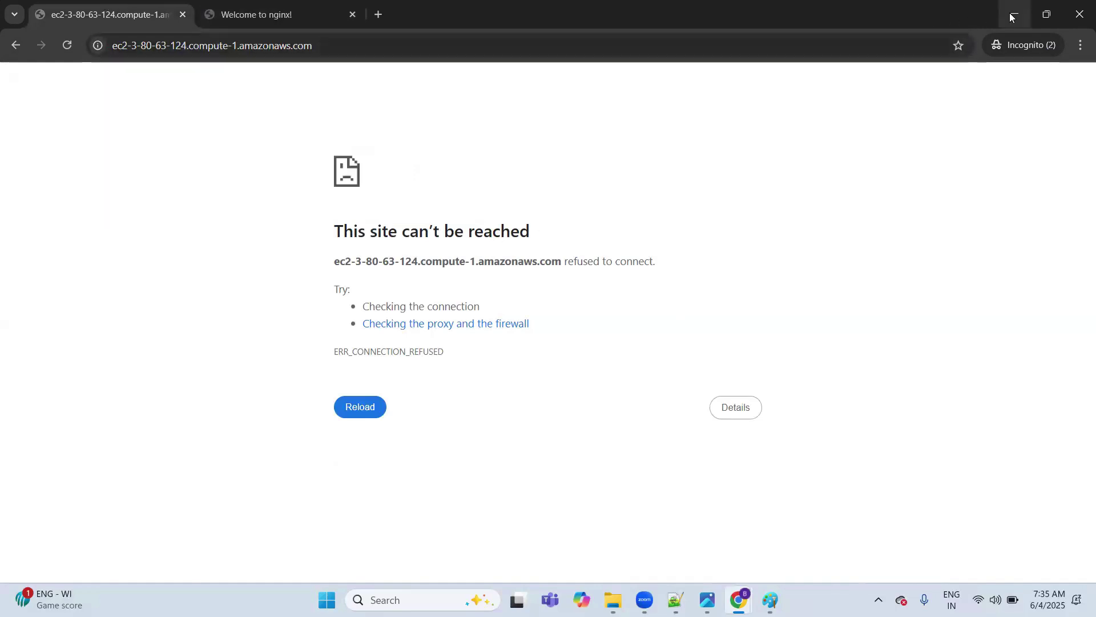
Minimize the incognito window and open the ubuntu instance's details from the EC2 instances list.
left_click(1011, 18)
left_click(93, 7)
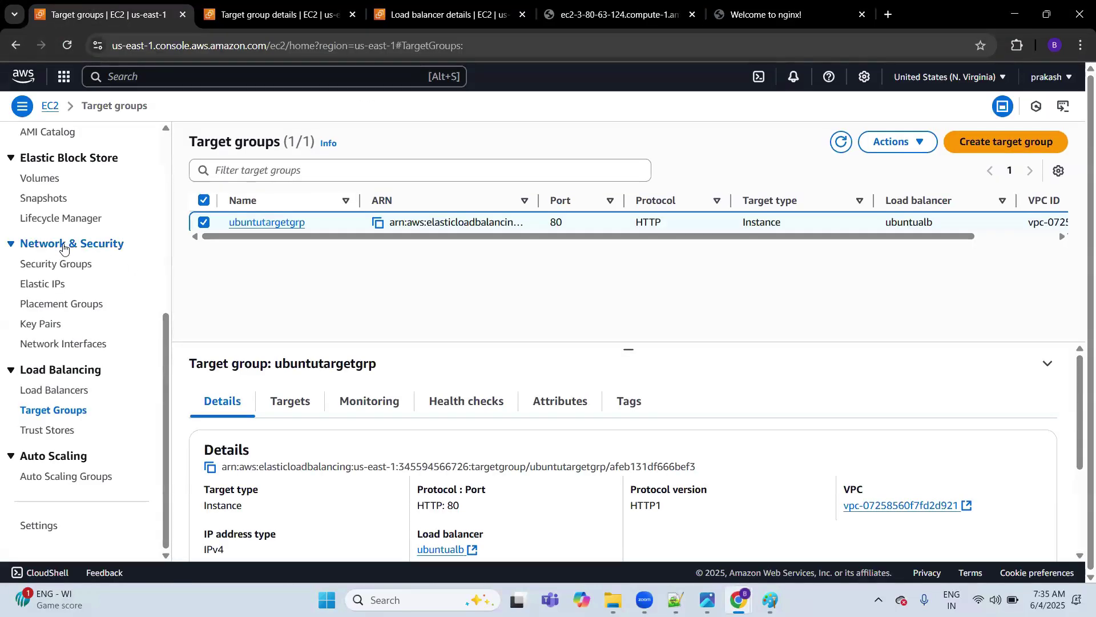
scroll(63, 247, "up", 6)
left_click(41, 259)
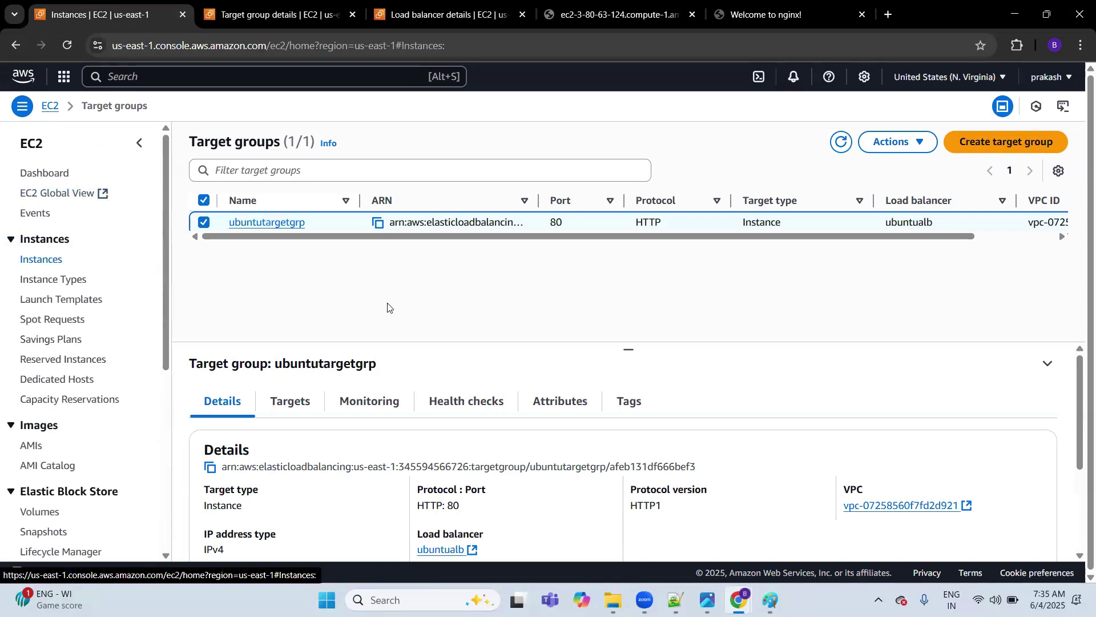
left_click(205, 227)
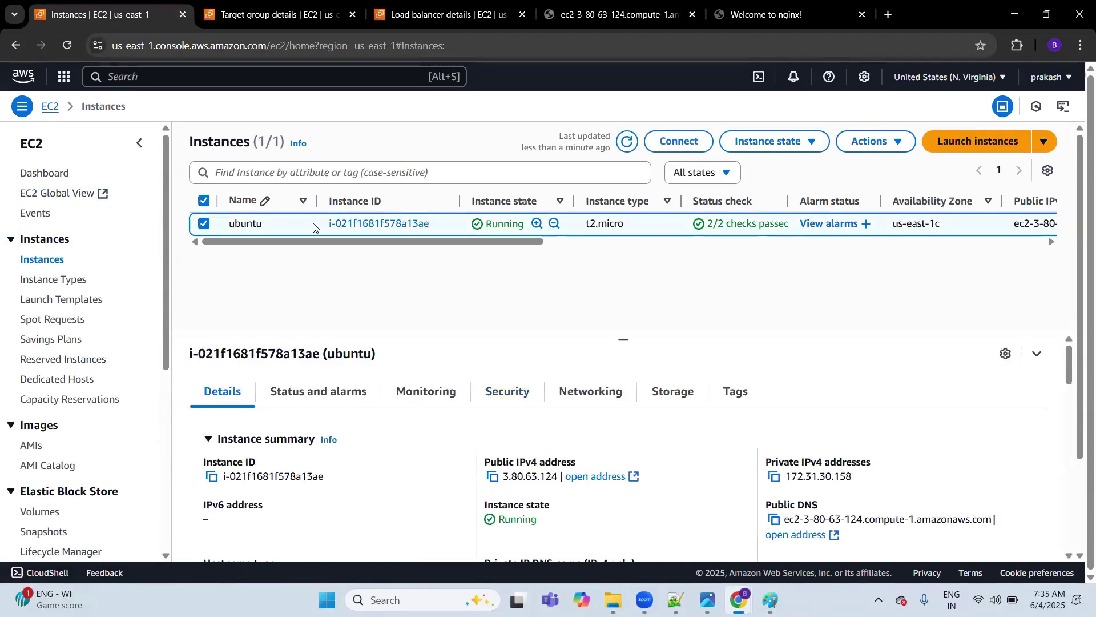
left_click(347, 223)
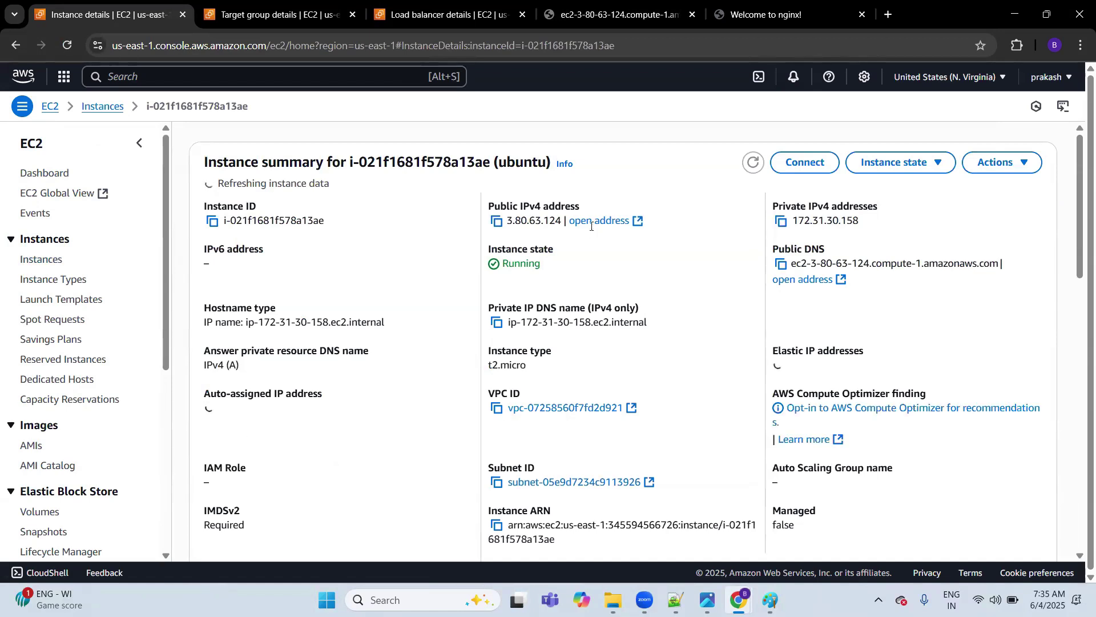
Open the instance's public IPv4 address and public DNS links to test them, and return to the instance summary.
left_click(592, 221)
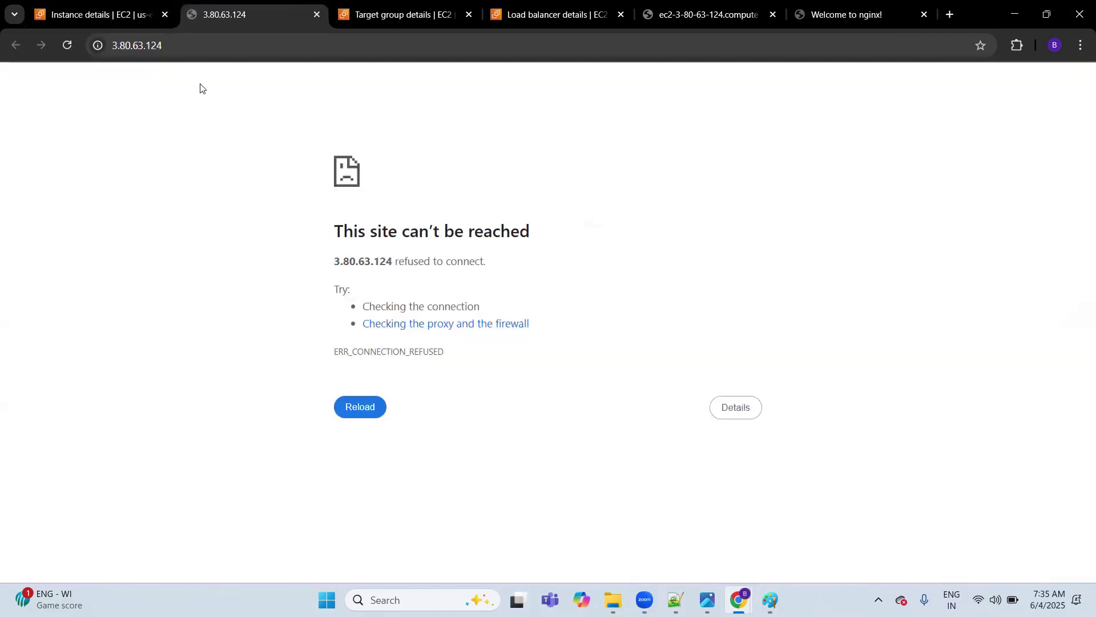
left_click(99, 4)
left_click(255, 8)
left_click(104, 6)
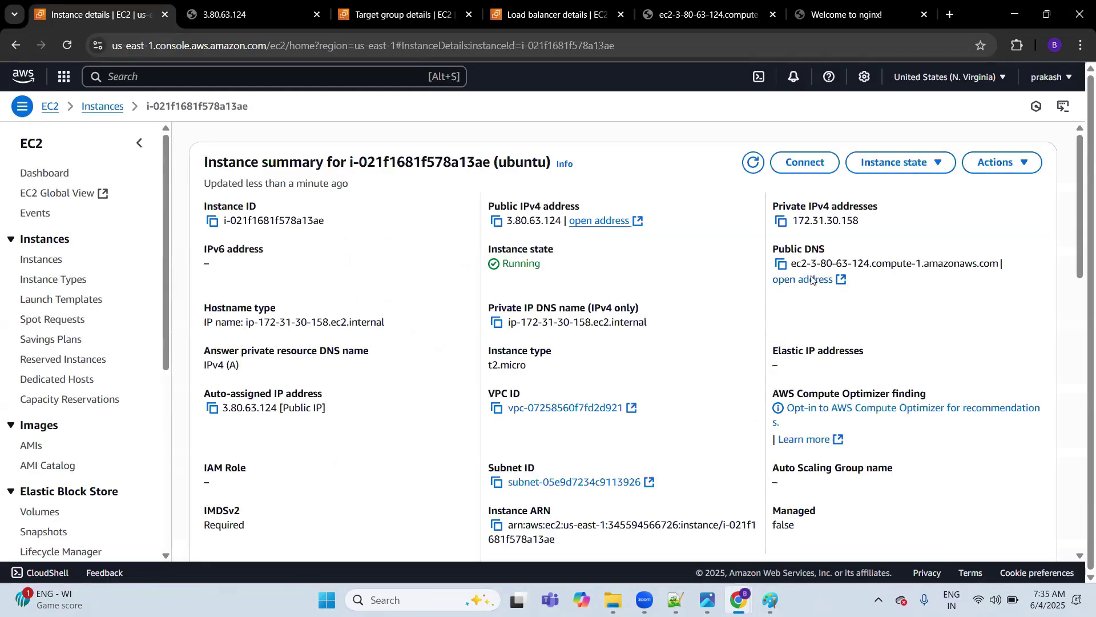
left_click(811, 283)
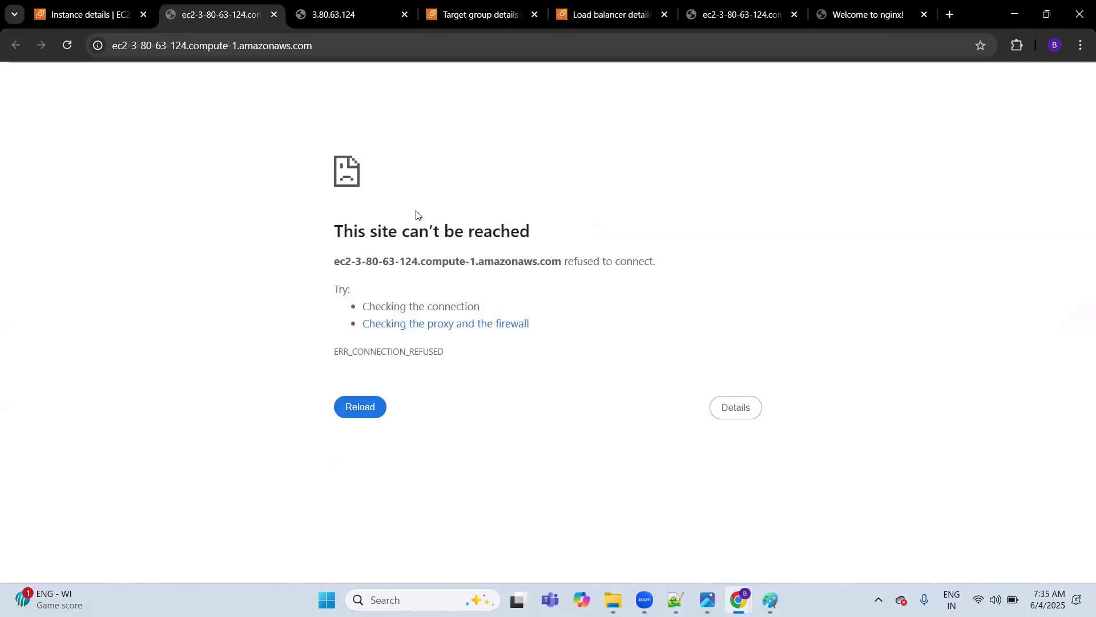
left_click(88, 4)
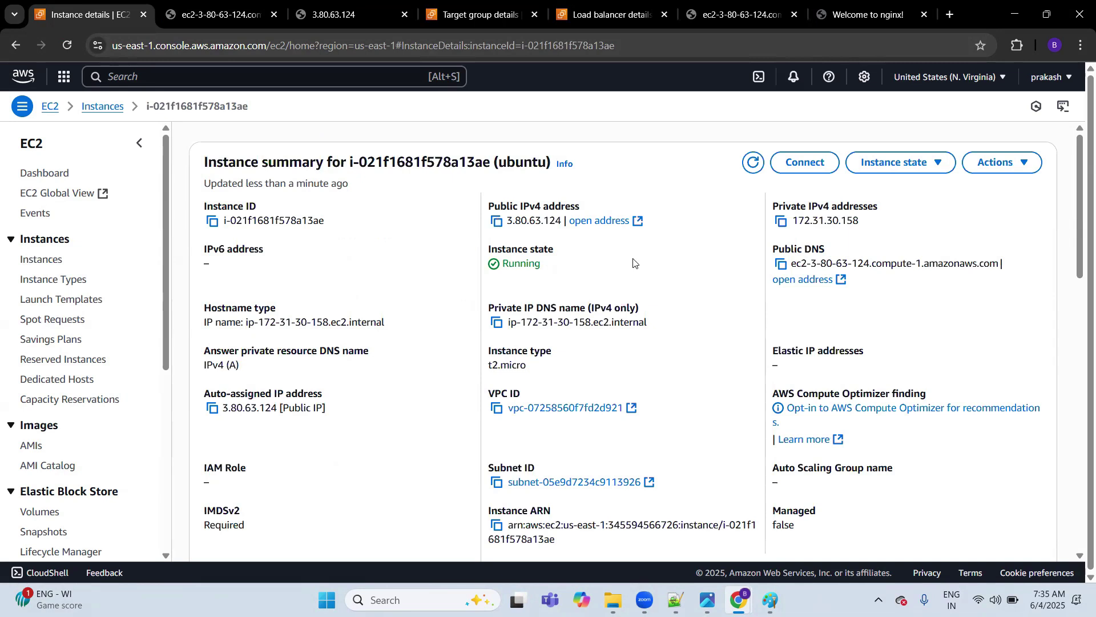
left_click(833, 9)
left_click(66, 45)
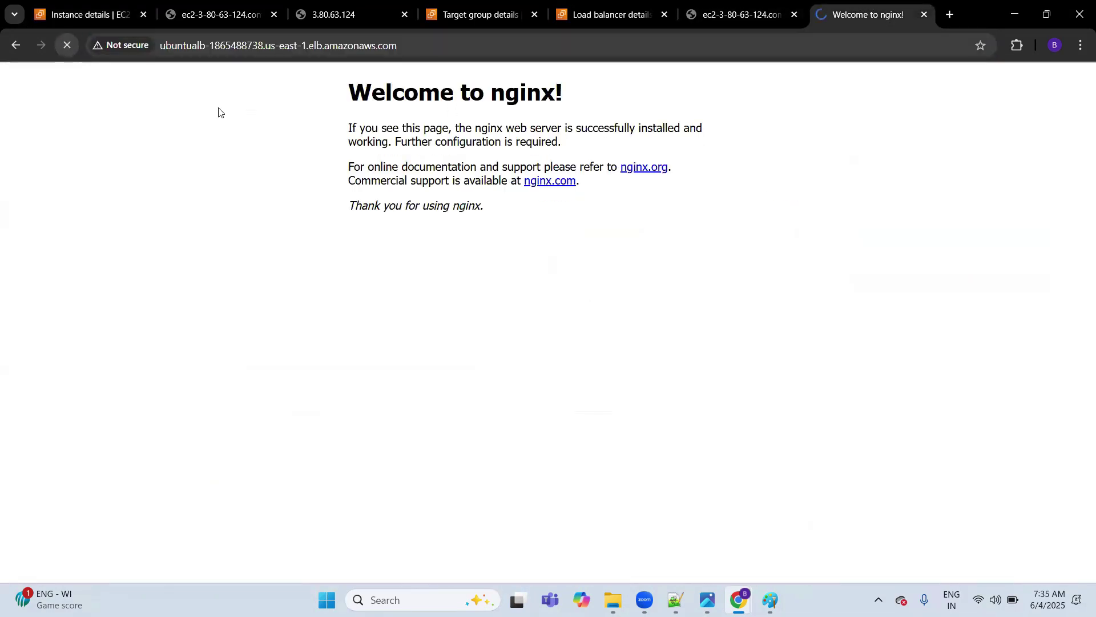
left_click(336, 14)
left_click(296, 41)
key("ctrl+v")
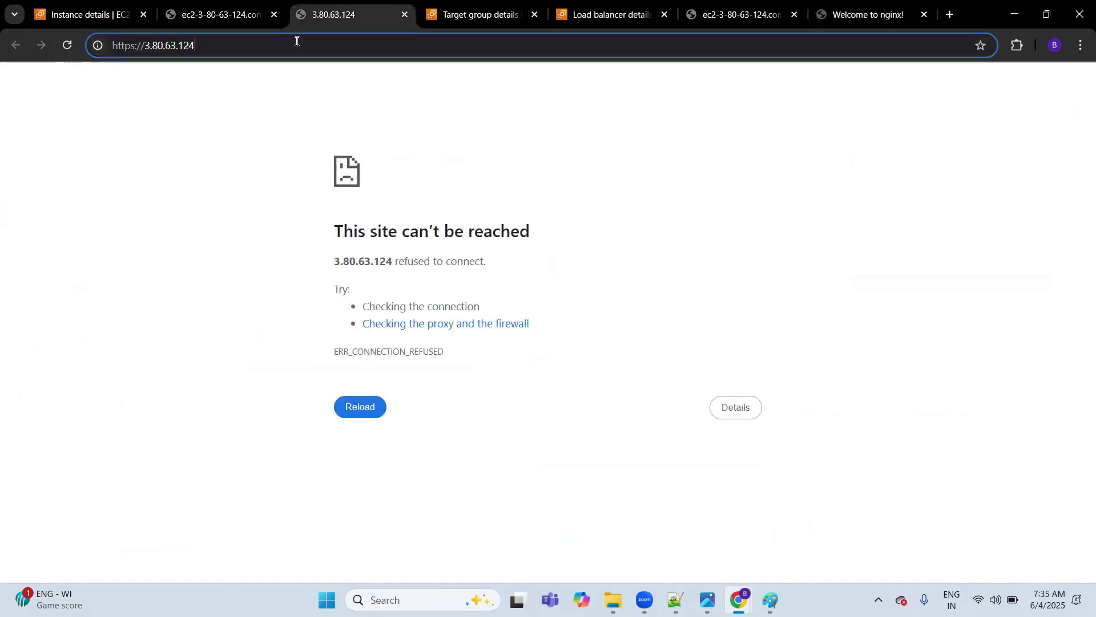
type(":80")
key("Return")
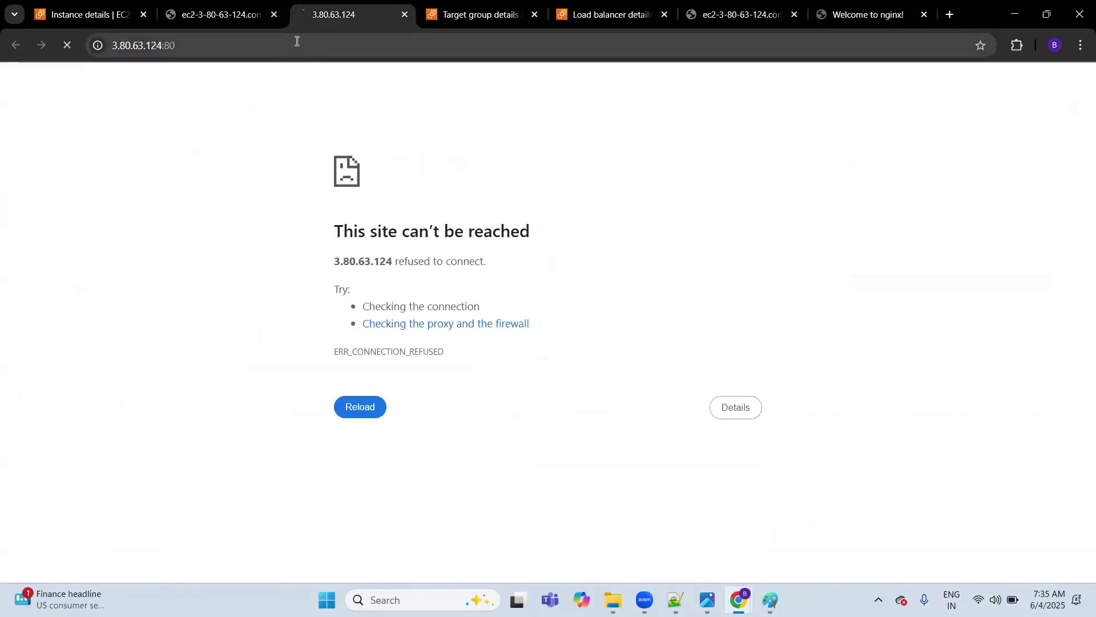
left_click(211, 50)
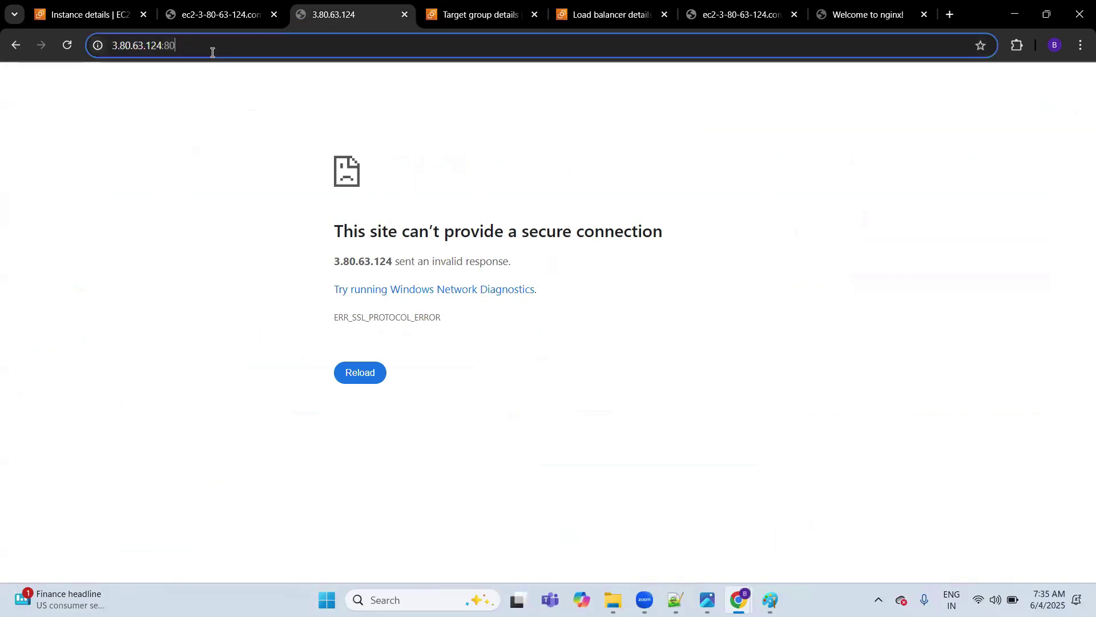
key("Left")
key("Right")
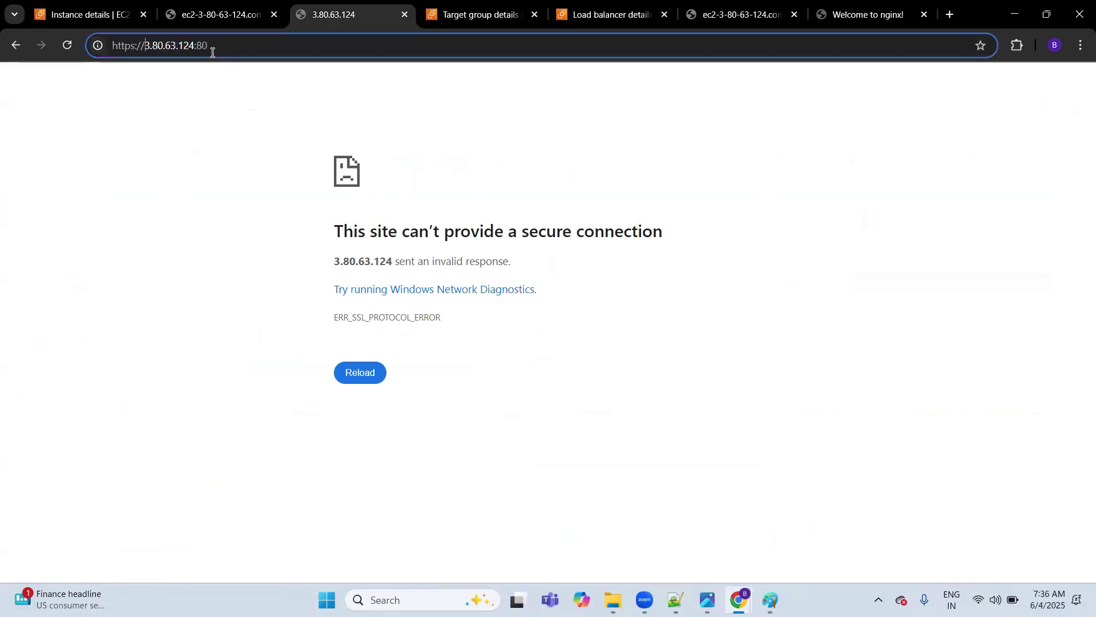
key("Left")
key("Left")
key("BackSpace")
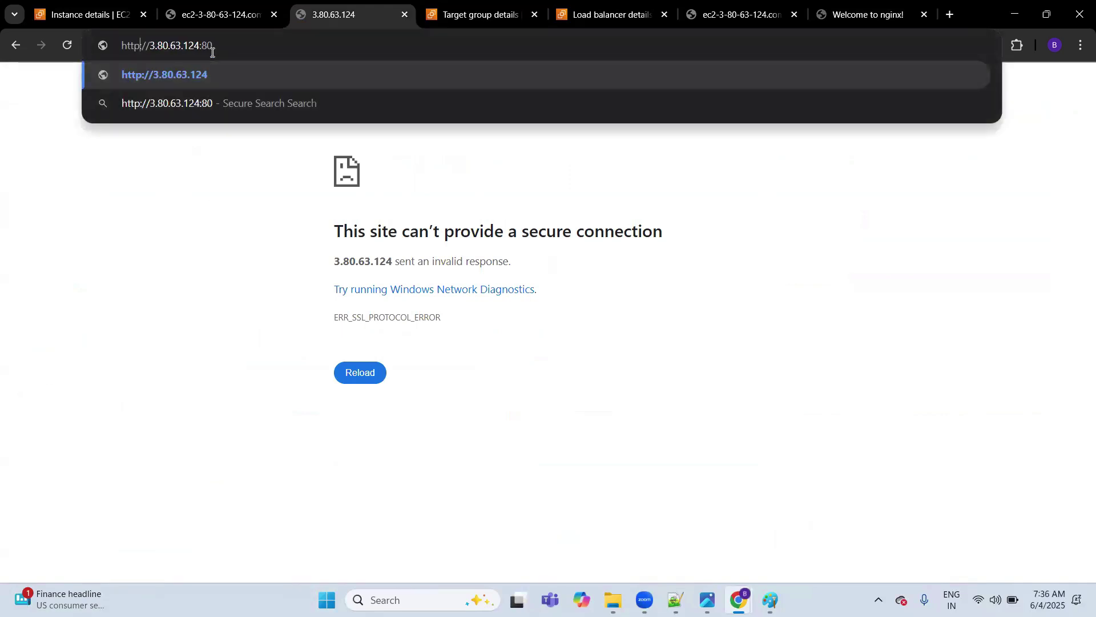
key("Return")
Load the instance's public DNS address ec2-3-80-63-124.compute-1.amazonaws.com over http instead of https.
left_click(222, 15)
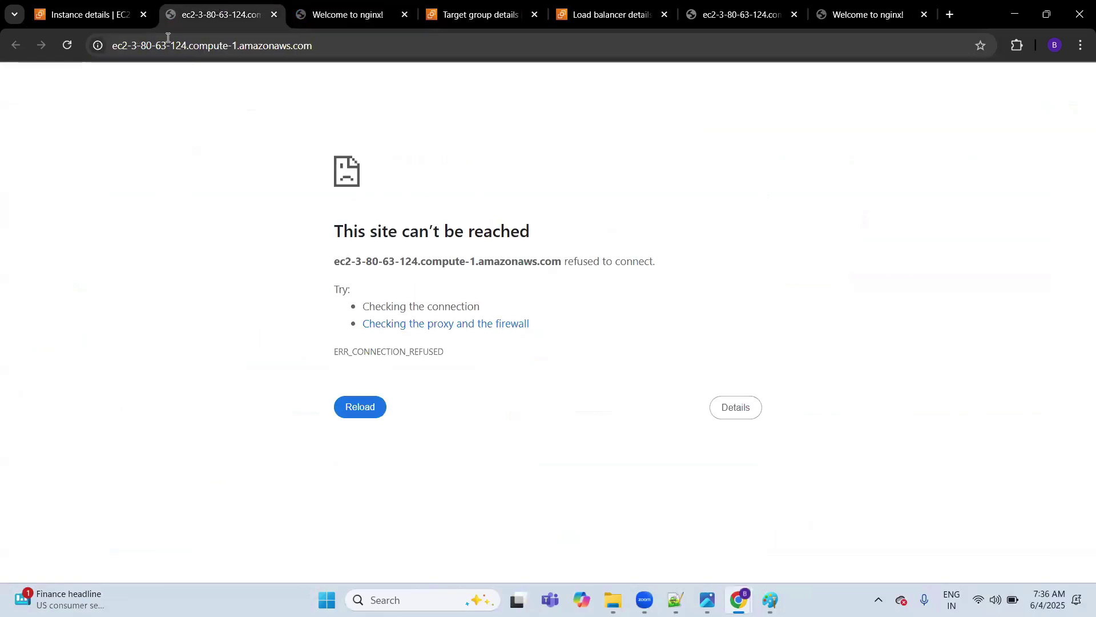
left_click(203, 40)
key("Left")
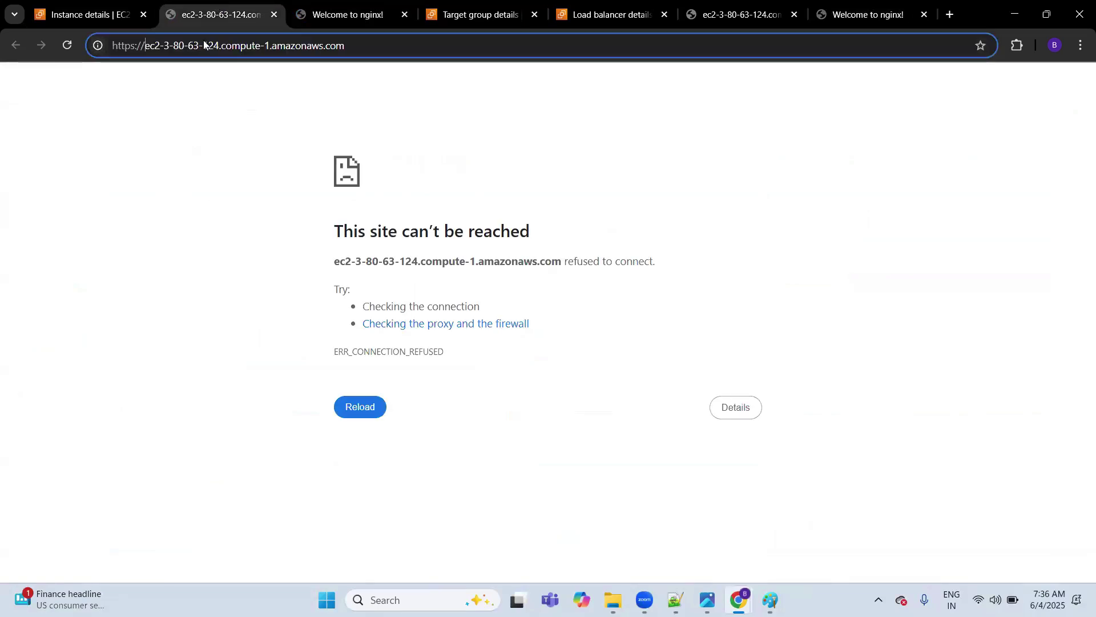
key("Left")
key("BackSpace")
key("Return")
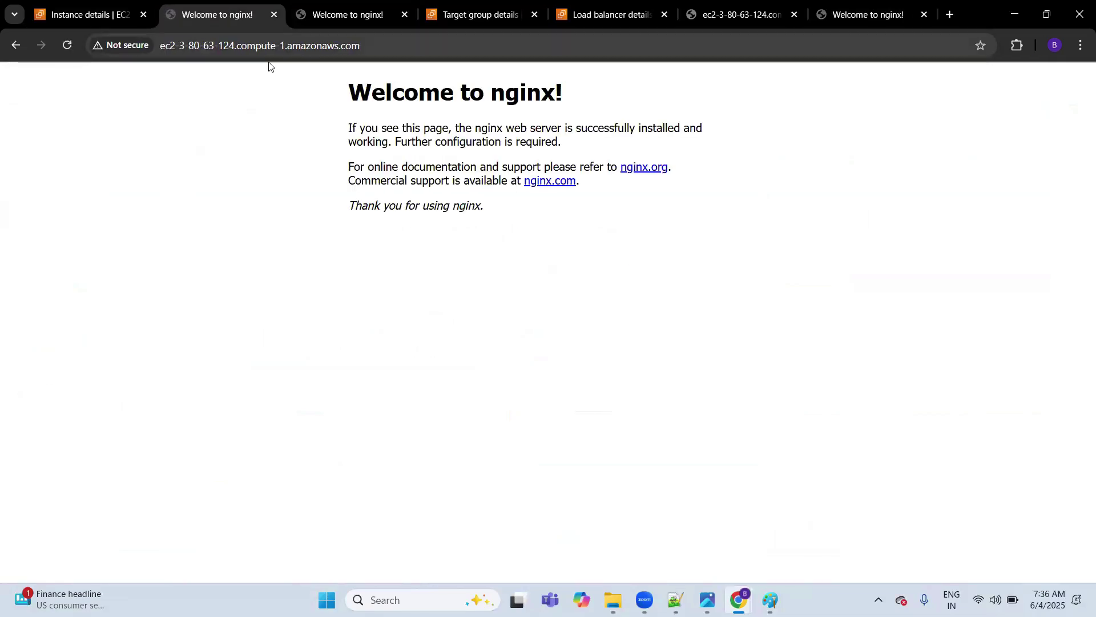
Compare the page content served at the instance's public DNS address with that at ubuntualb's DNS address.
left_click_drag(349, 91, 569, 98)
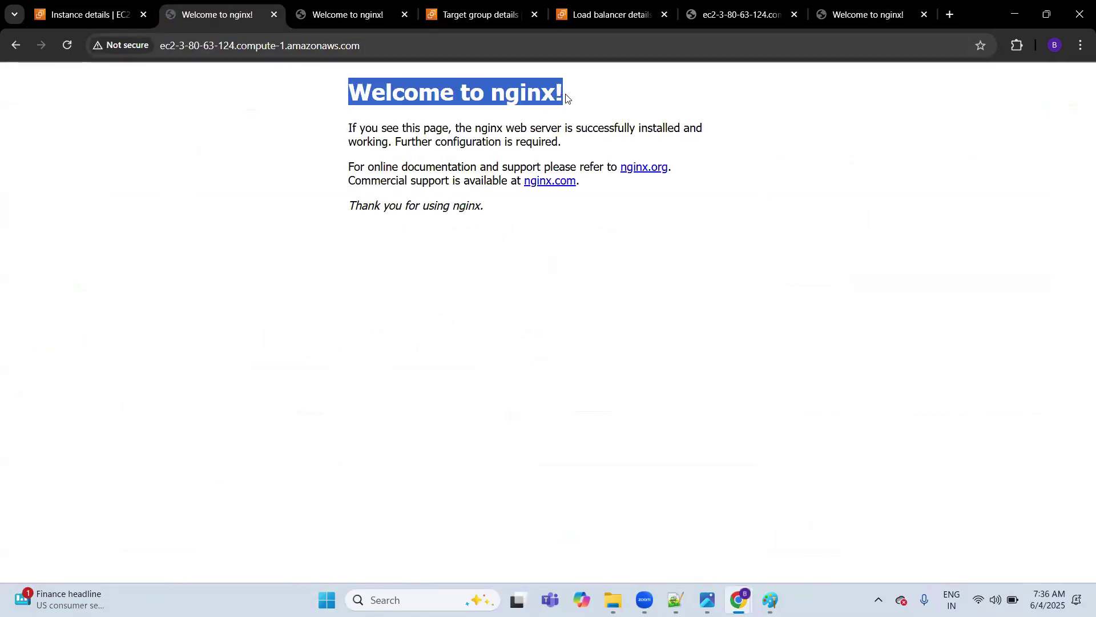
left_click(408, 203)
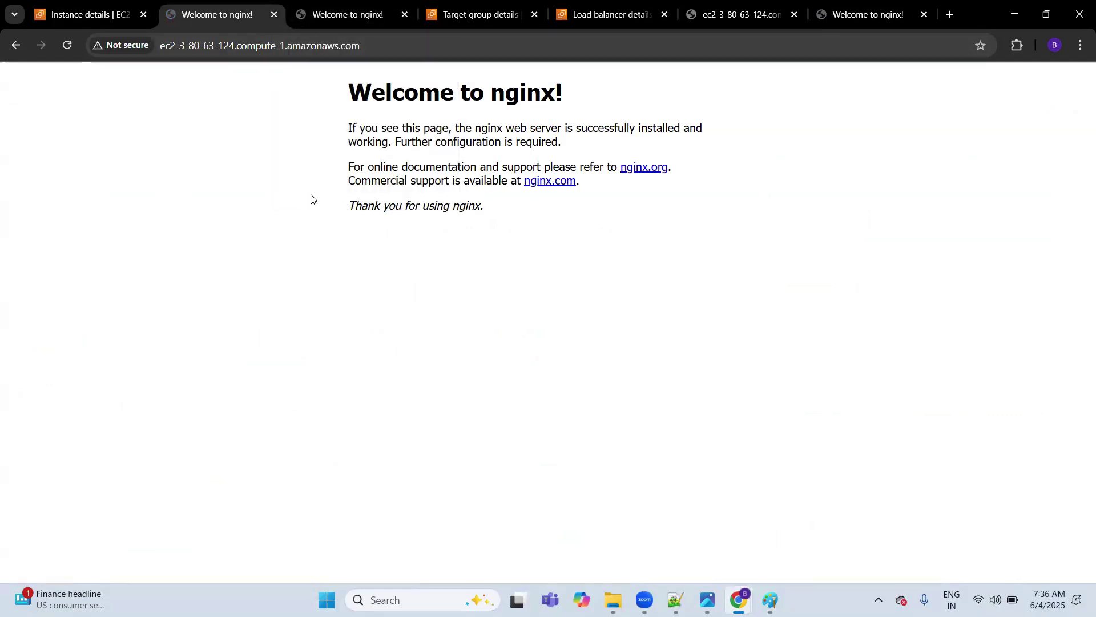
left_click_drag(367, 122, 406, 182)
left_click(485, 231)
left_click(868, 15)
left_click_drag(349, 86, 479, 231)
left_click(592, 264)
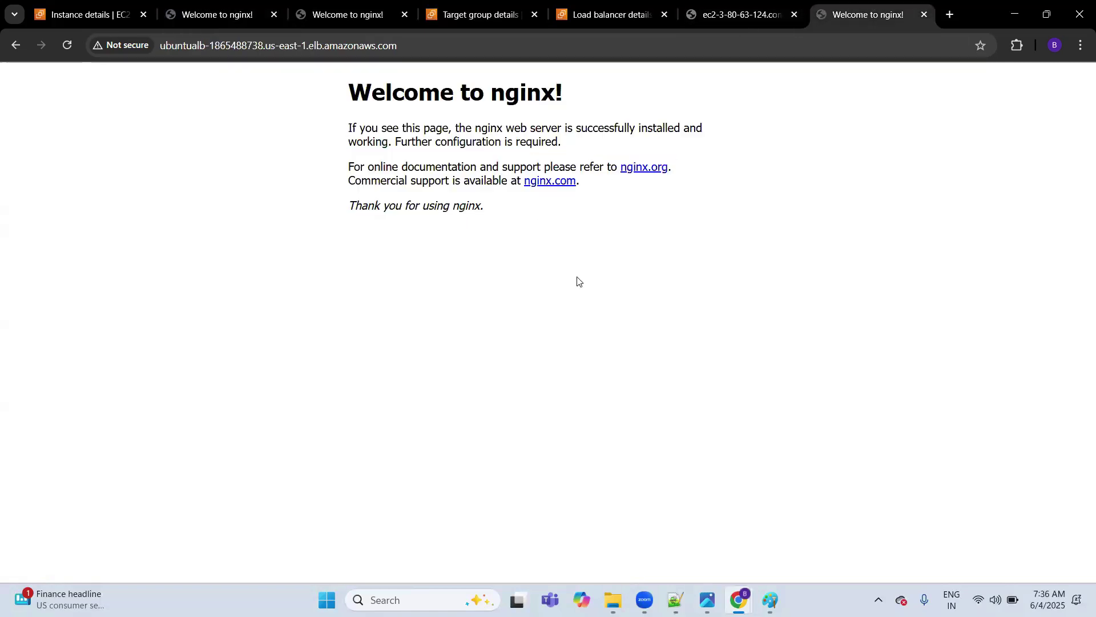